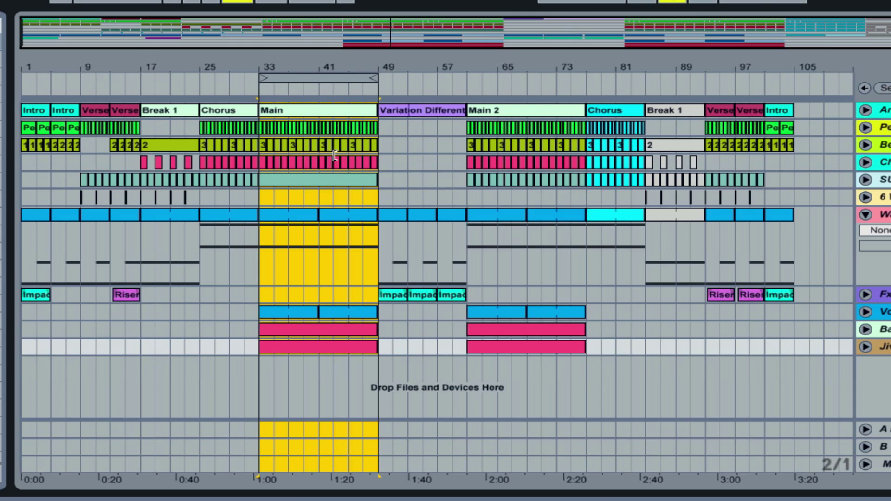
Step: Zoom to bars 29–59, unfold the Beat and Chord Stab tracks, and open the pink clip at bar 33
left_click_drag(256, 39, 353, 79)
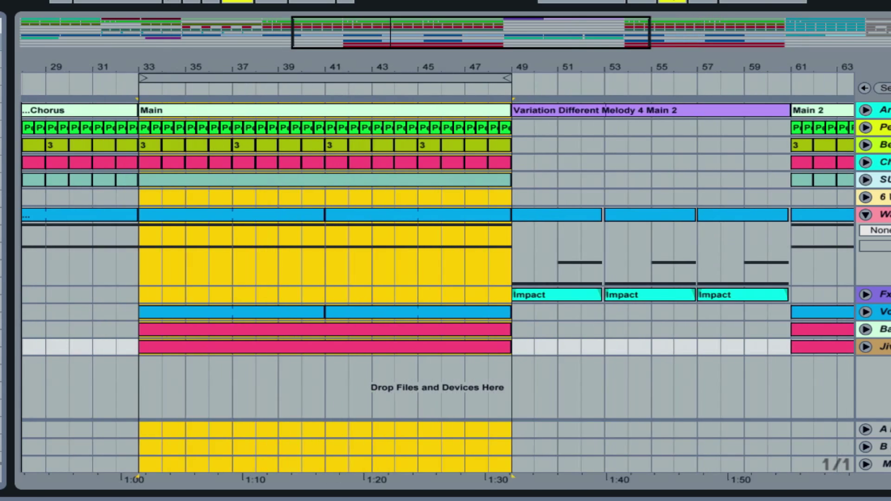
left_click(866, 144)
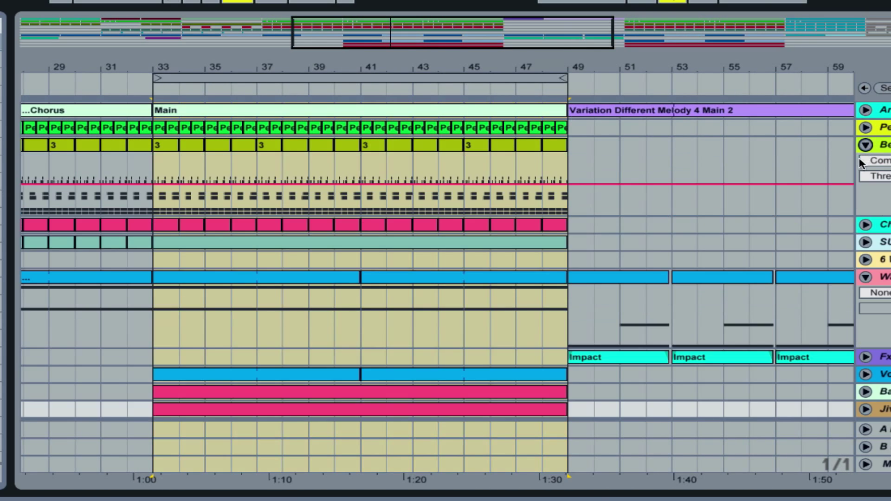
left_click(866, 225)
scroll(397, 262, "down", 1)
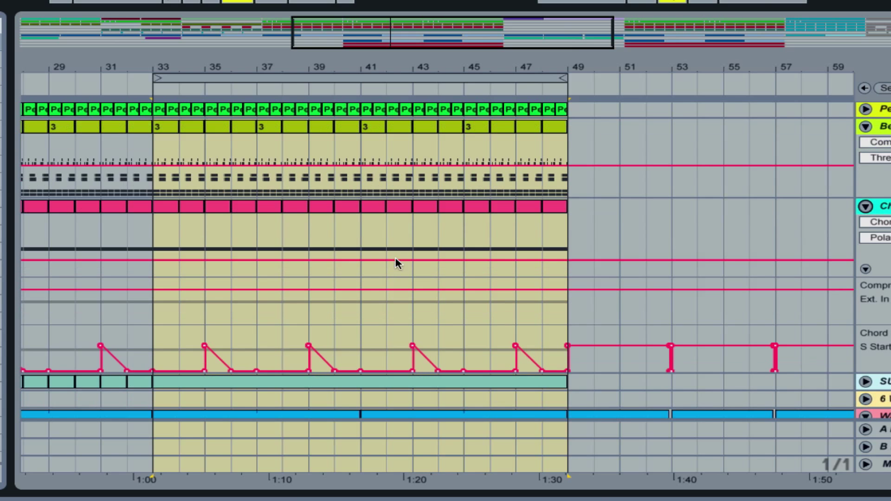
left_click(166, 208)
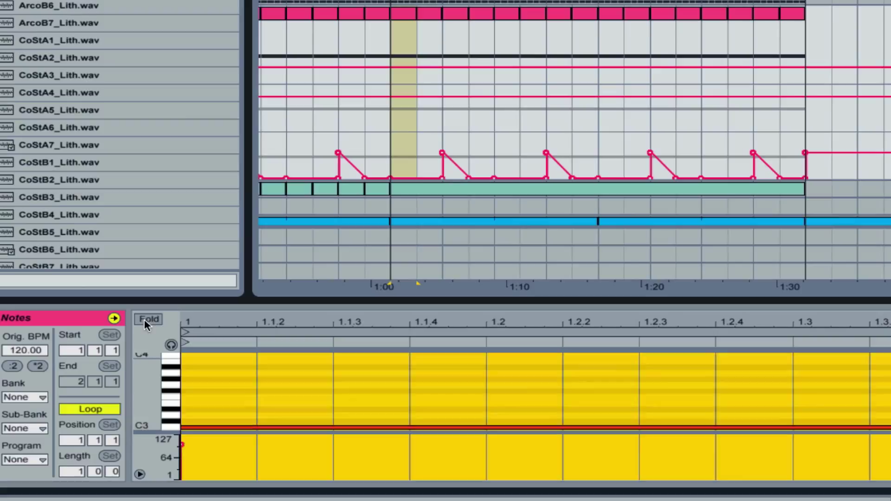
Step: Fold the piano roll to its single C3 note, select it, and bring bars 1–24 into view
left_click(148, 320)
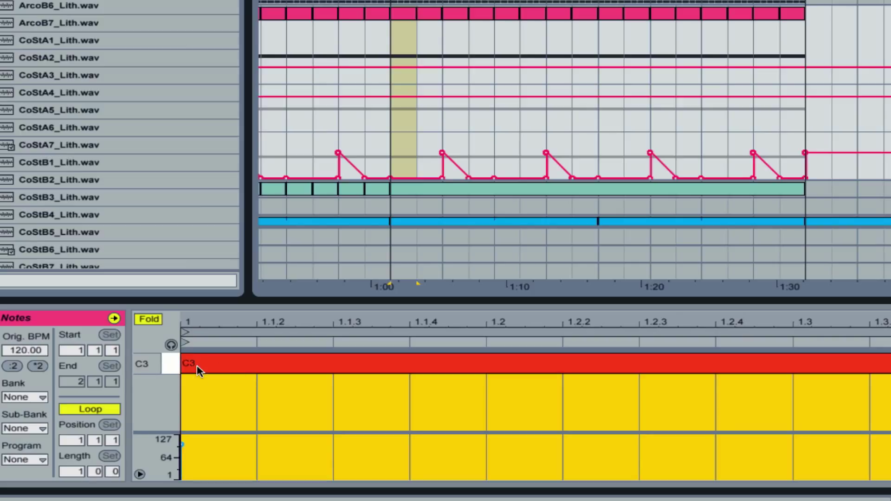
left_click(315, 368)
left_click_drag(300, 0, 872, 14)
Step: Set Beat and Chord Stab automation to None and delete the Compressor Ext. In and S Start lanes
left_click(821, 172)
left_click(817, 183)
left_click(815, 248)
left_click(817, 262)
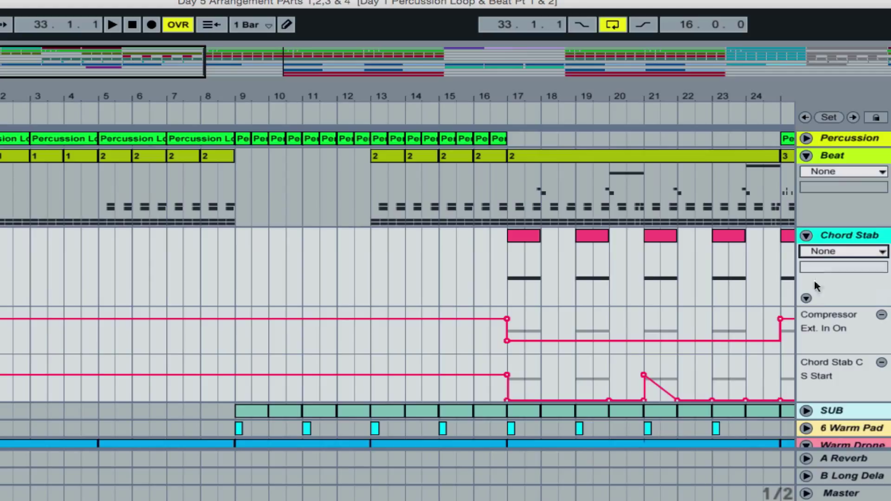
left_click(881, 315)
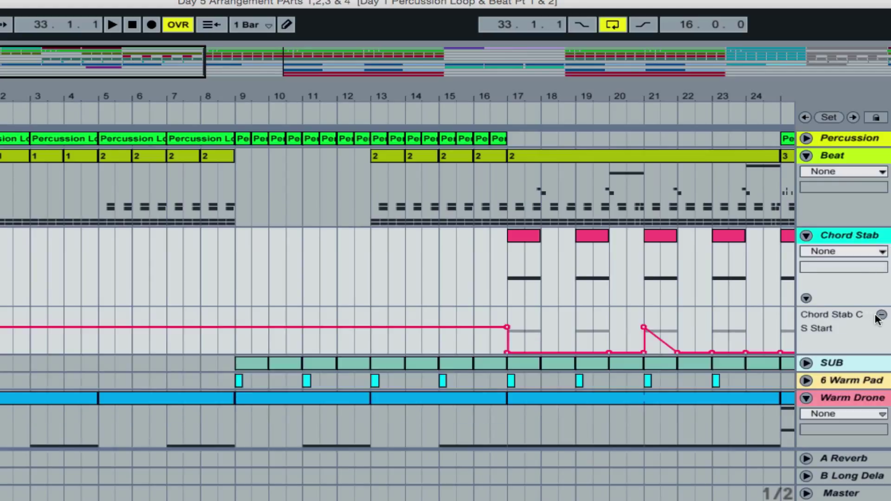
left_click(882, 315)
Step: Remove the SUB track's extra lane and the 6 Warm Pad's A-Reverb and B-Long Delay lanes
left_click(807, 315)
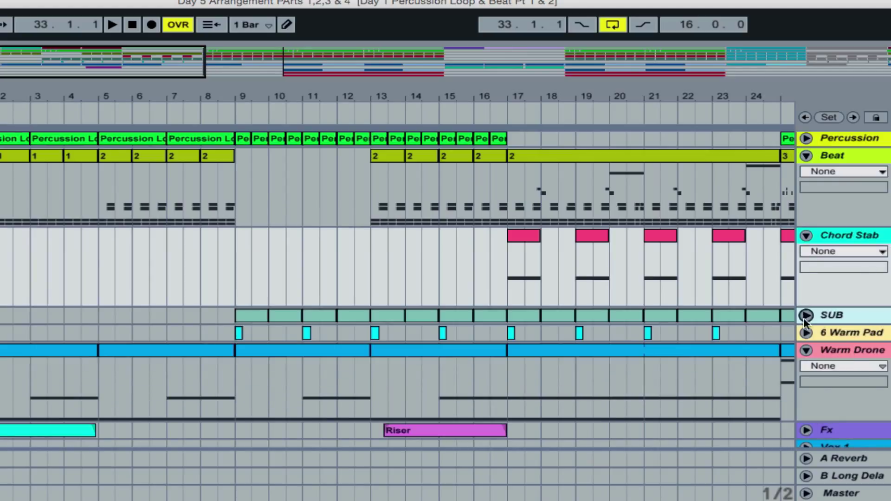
left_click(882, 395)
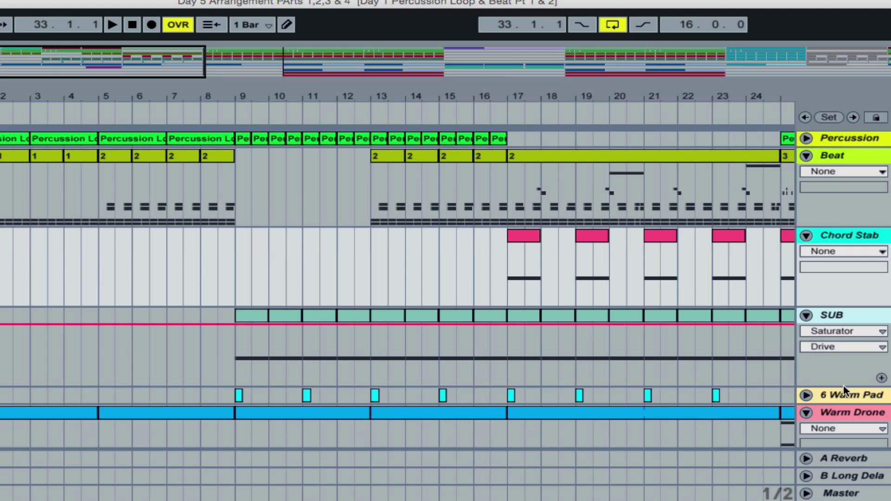
left_click(806, 396)
scroll(819, 373, "down", 6)
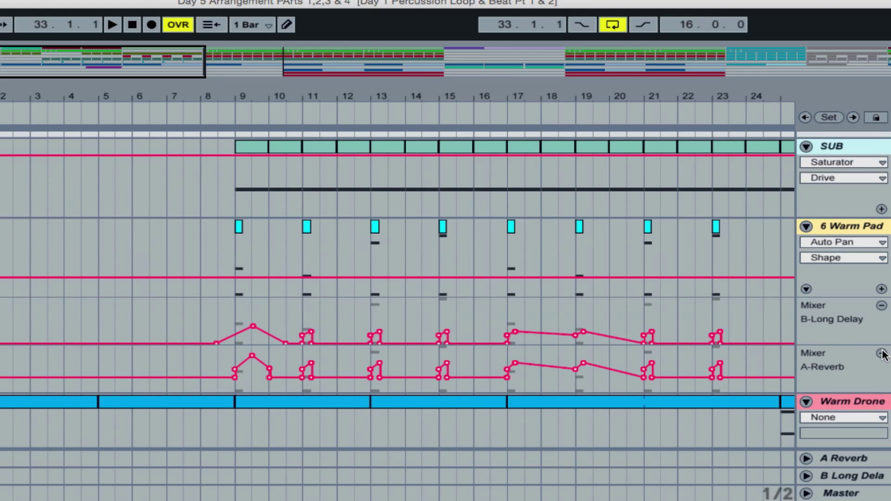
left_click(882, 349)
left_click(882, 306)
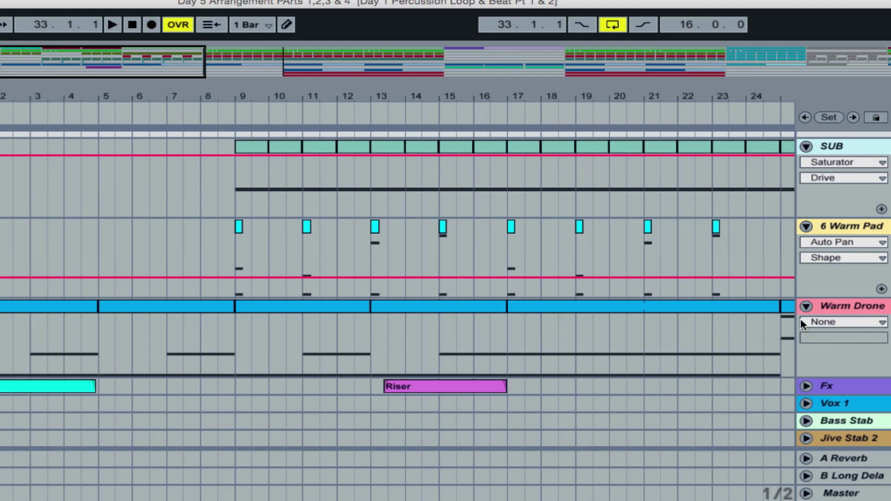
Step: Unfold the Fx, Vox 1, Bass Stab and Jive Stab 2 tracks and remove an Fx mixer automation lane
left_click(806, 386)
scroll(816, 379, "down", 3)
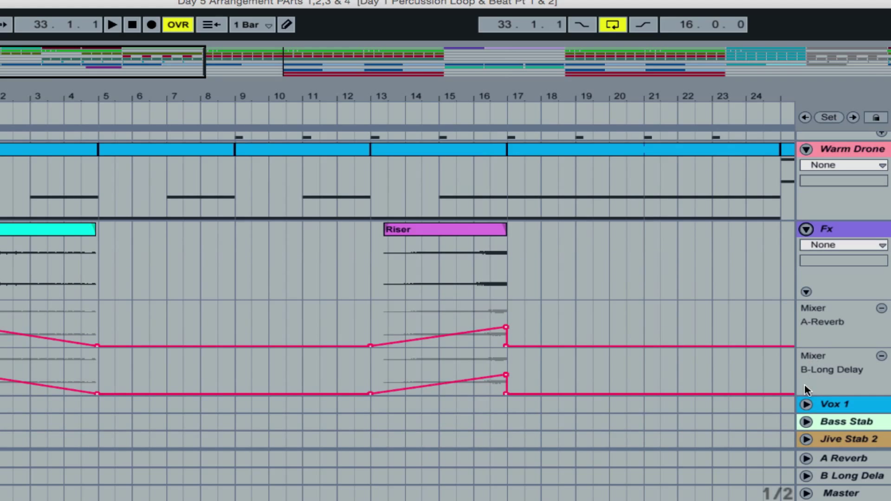
left_click(806, 404)
scroll(806, 419, "down", 2)
scroll(806, 421, "down", 2)
left_click(807, 420)
scroll(806, 420, "down", 3)
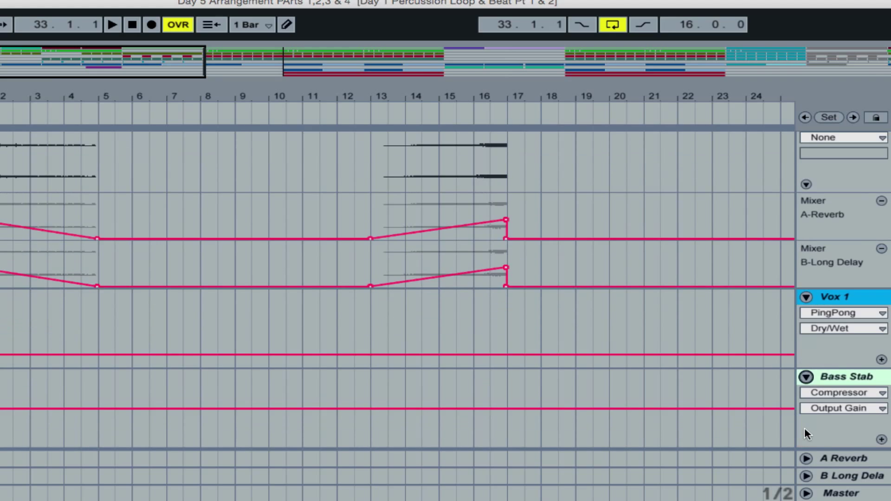
scroll(806, 441, "down", 1)
left_click(806, 441)
scroll(836, 325, "down", 3)
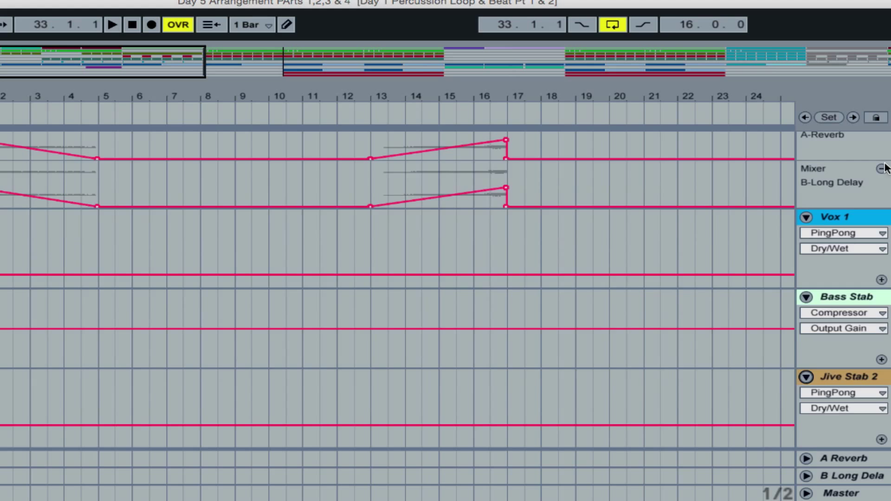
scroll(884, 180, "down", 2)
scroll(804, 265, "up", 10)
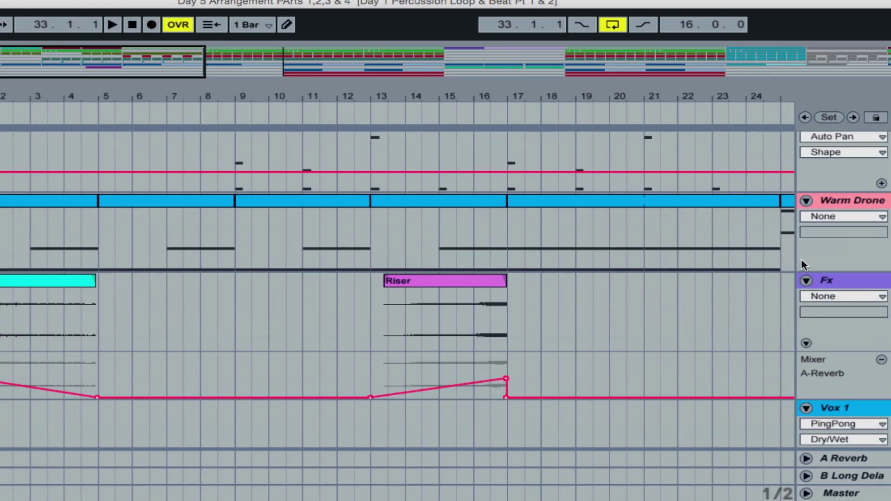
left_click(881, 360)
scroll(285, 309, "up", 5)
scroll(286, 315, "up", 2)
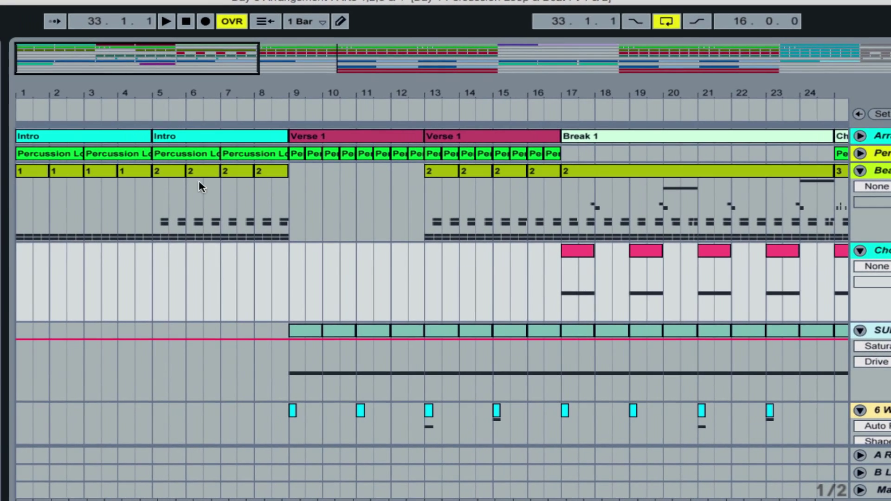
Step: Lengthen the first Beat clip to bar 5 and the second Beat clip to bar 9
left_click_drag(44, 171, 153, 171)
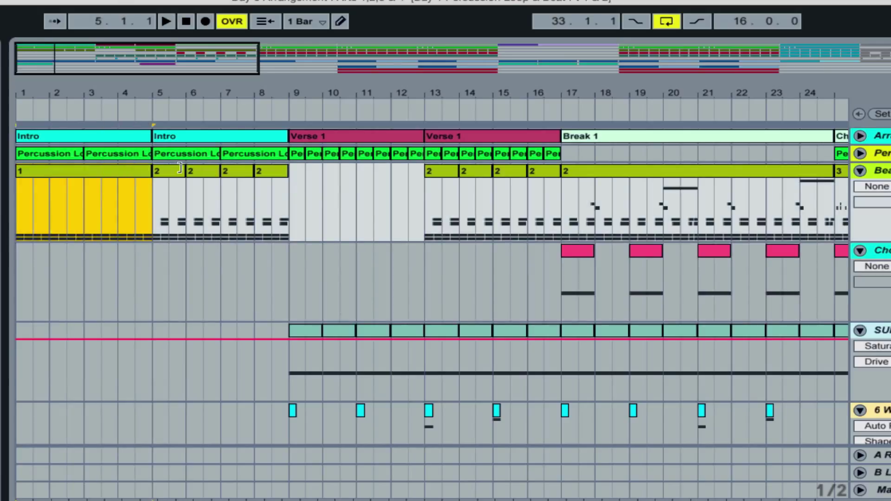
left_click_drag(180, 167, 289, 175)
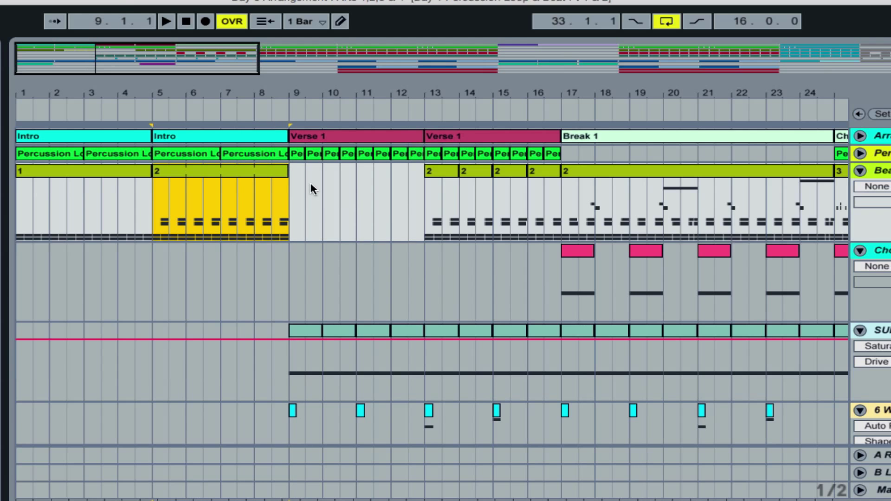
left_click_drag(211, 62, 212, 26)
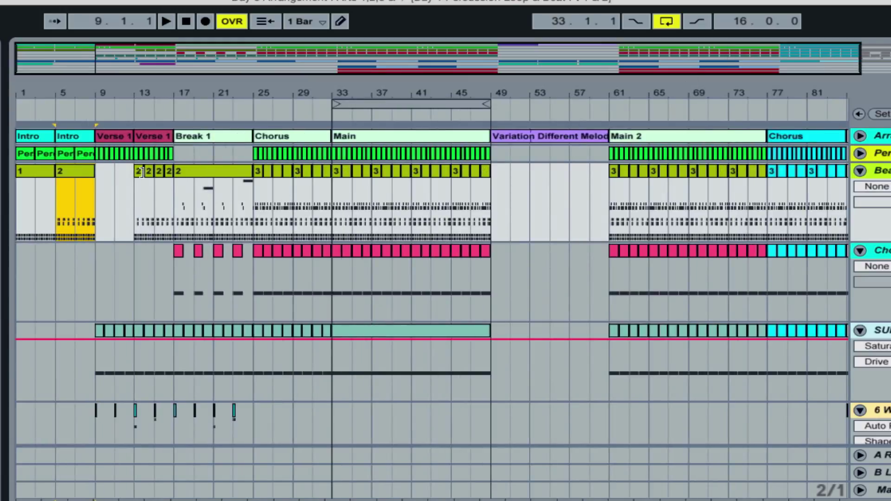
Step: Select bars 13–17 on the Beat track, then select bars 25–33
left_click_drag(142, 172, 172, 172)
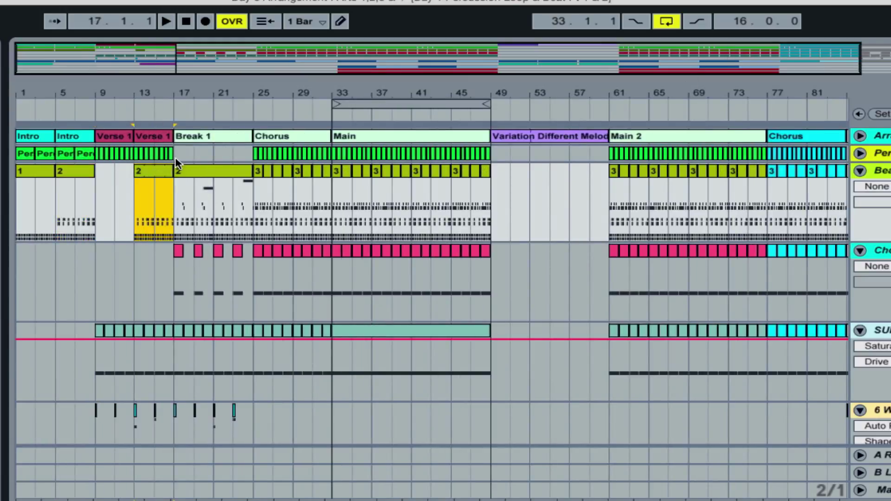
left_click(259, 172)
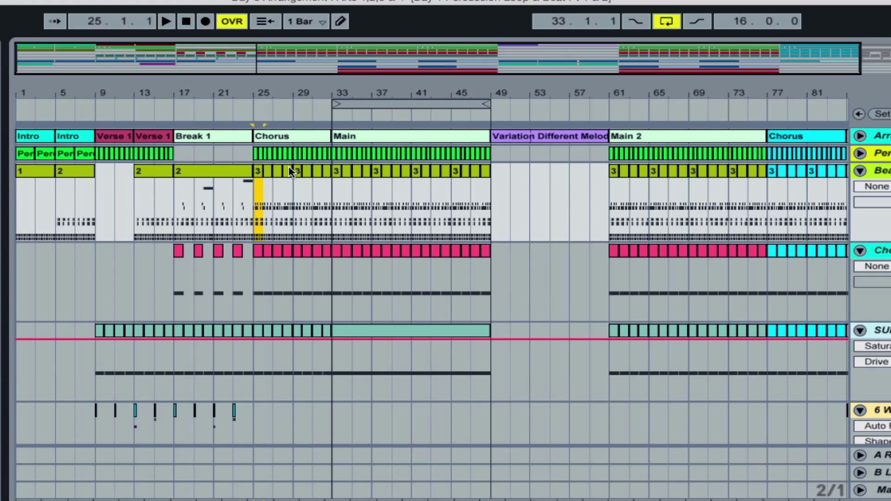
left_click_drag(239, 60, 239, 123)
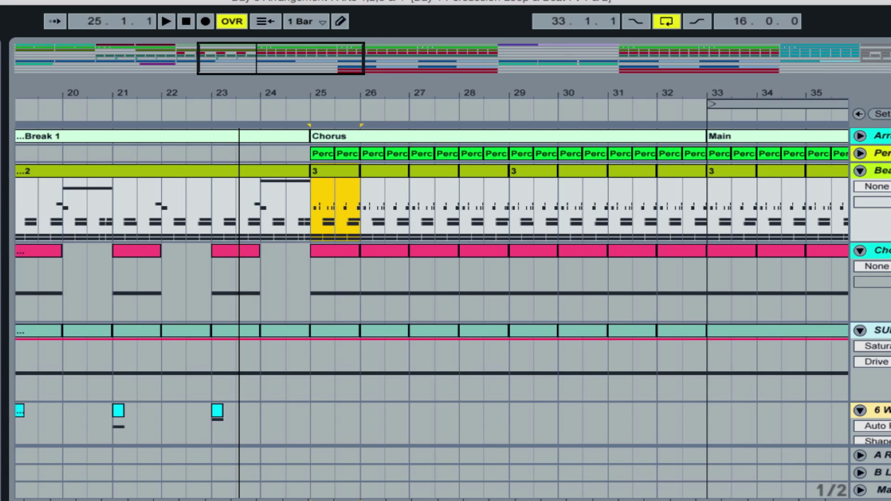
scroll(239, 212, "down", 10)
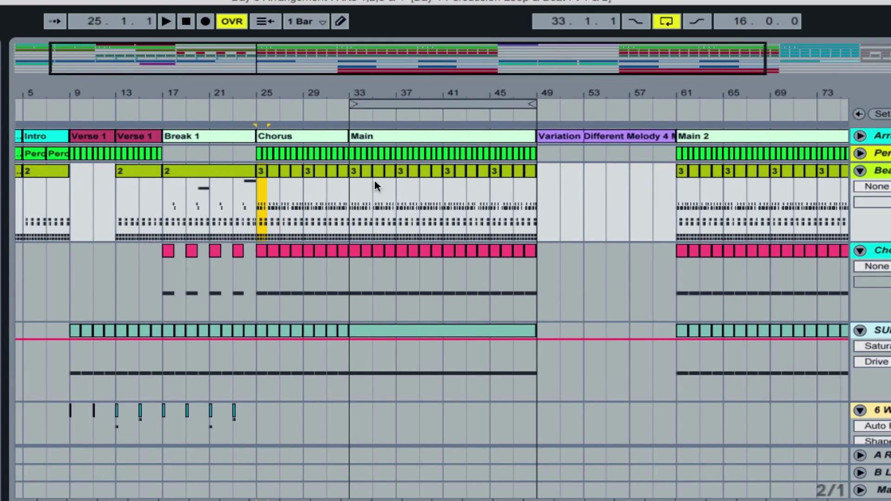
left_click(349, 177, "shift")
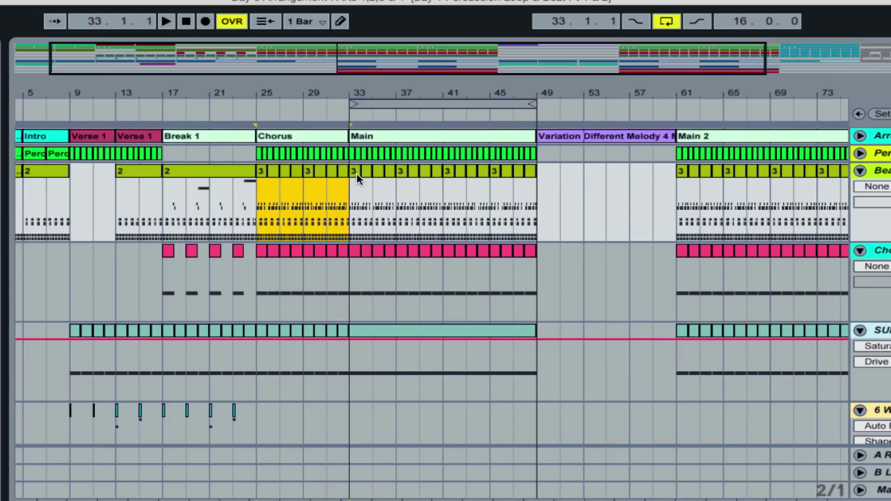
key("ctrl+j")
left_click(356, 173)
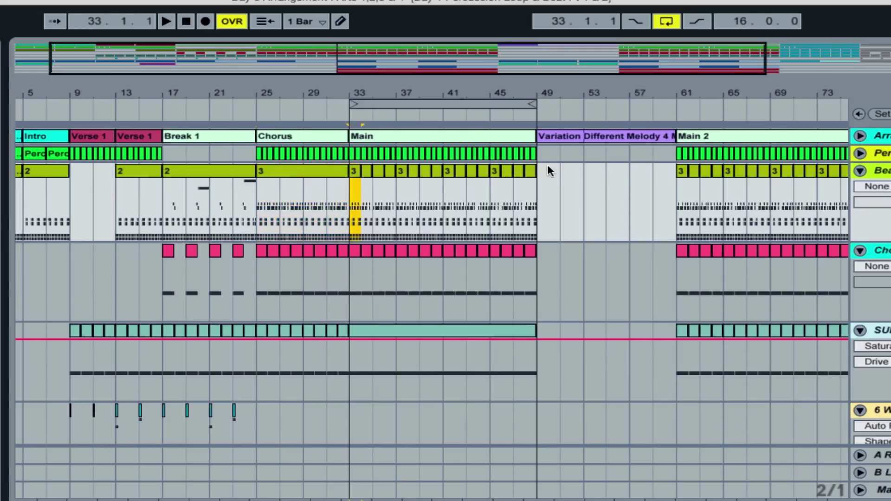
left_click(535, 172, "shift")
key("ctrl+j")
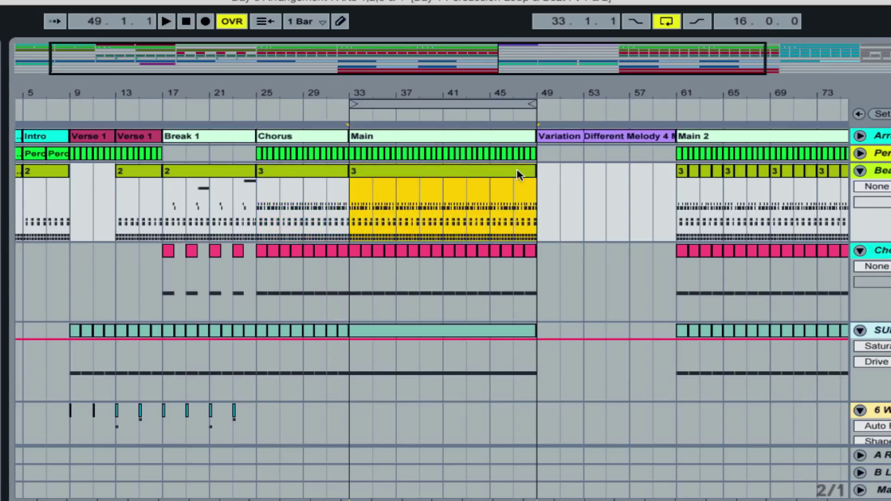
left_click(263, 253)
left_click(347, 250, "shift")
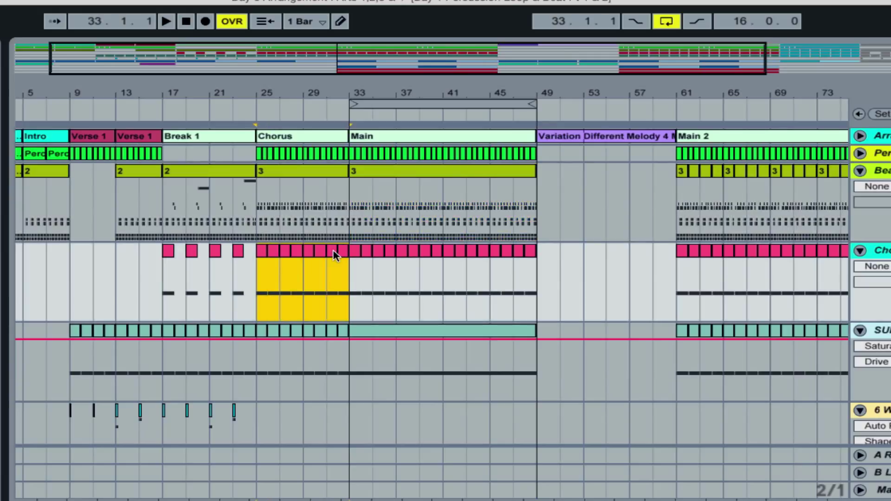
key("ctrl+j")
left_click(357, 251)
left_click(527, 258, "shift")
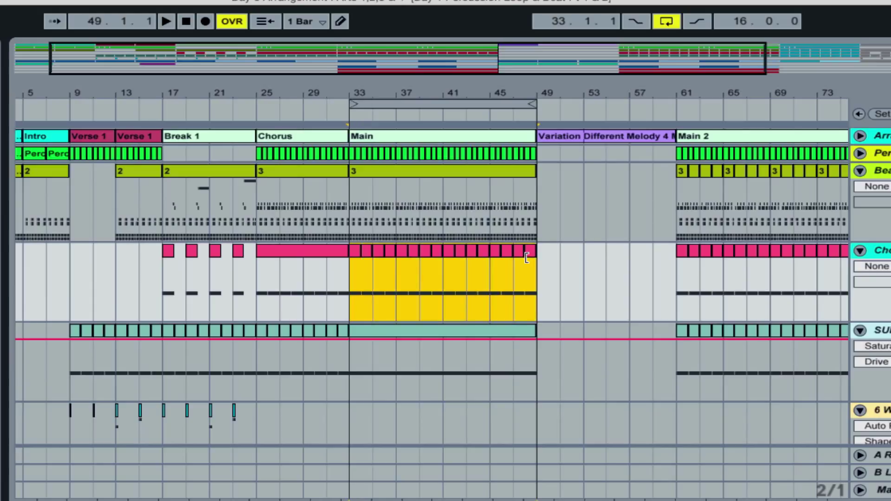
key("ctrl+j")
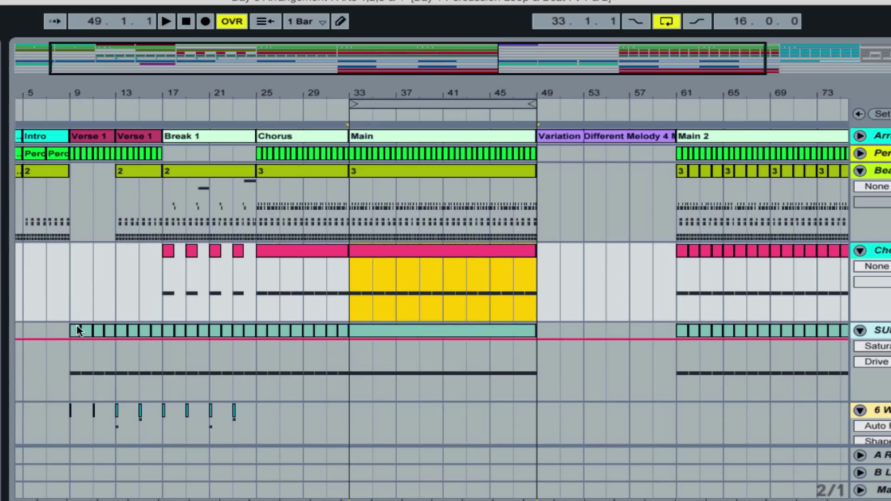
left_click(76, 329)
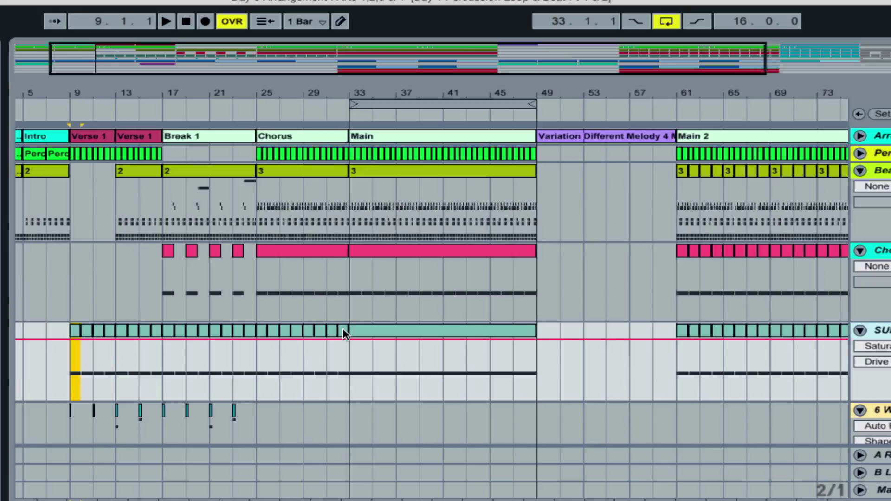
left_click(344, 333, "shift")
key("ctrl+j")
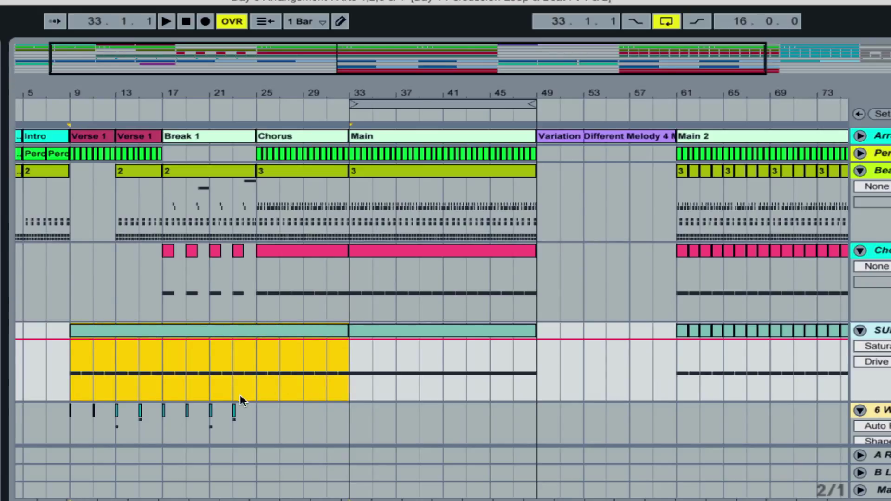
scroll(241, 396, "down", 4)
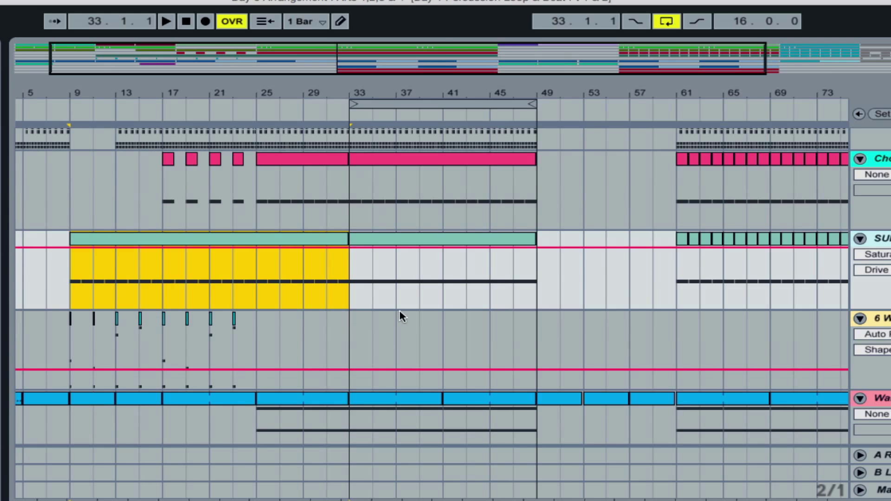
scroll(413, 185, "up", 4)
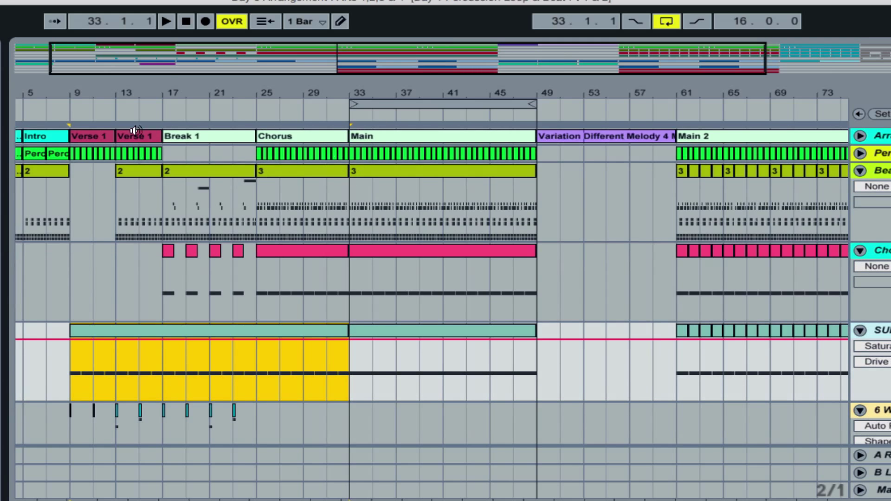
scroll(135, 133, "left", 3)
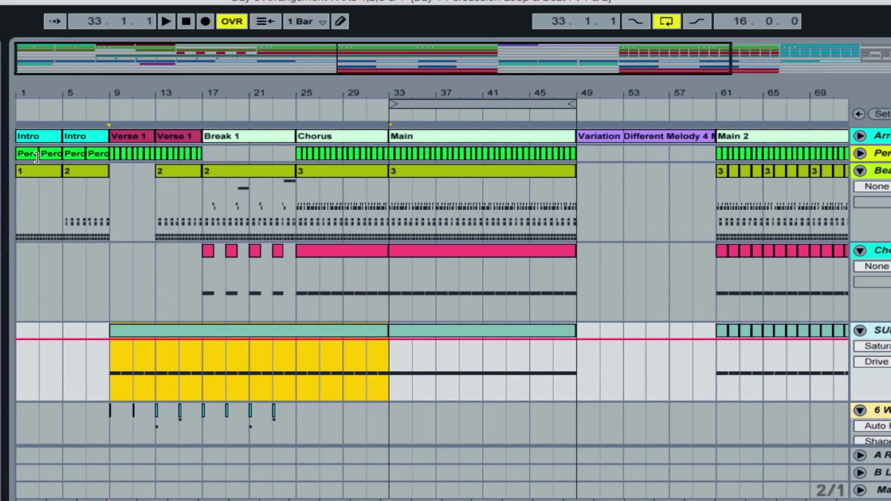
left_click_drag(39, 153, 105, 154)
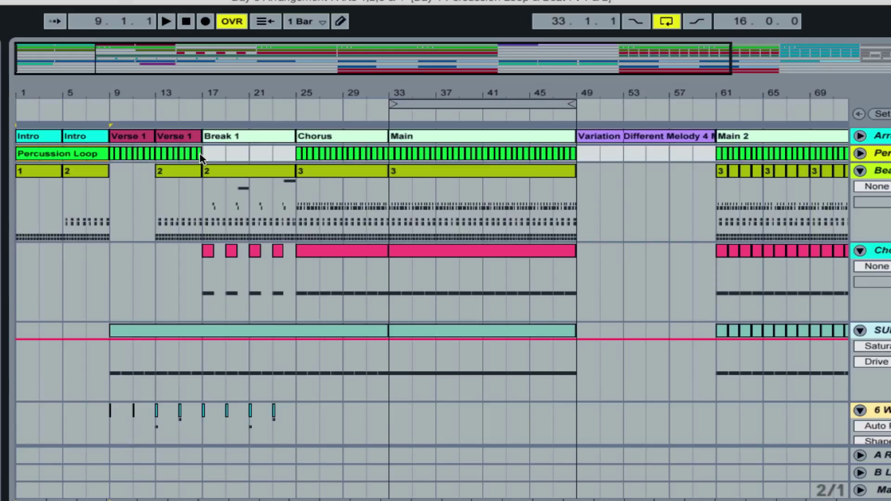
Step: Consolidate the percussion clips in bars 9–17 and in bars 25–49
left_click_drag(204, 153, 111, 155)
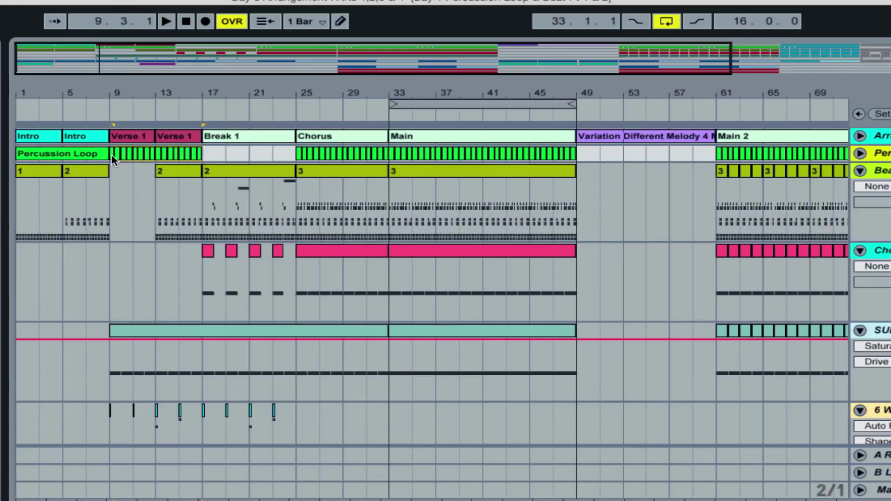
key("super+j")
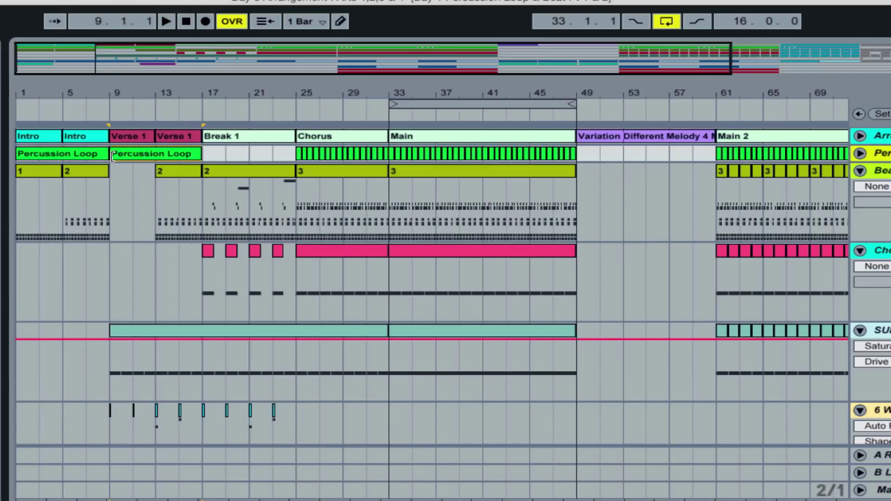
left_click_drag(259, 58, 432, 58)
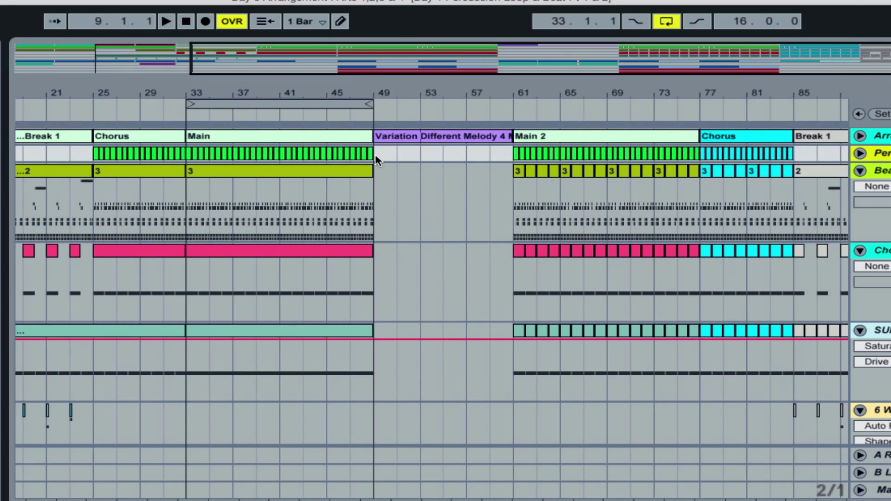
left_click_drag(376, 154, 90, 160)
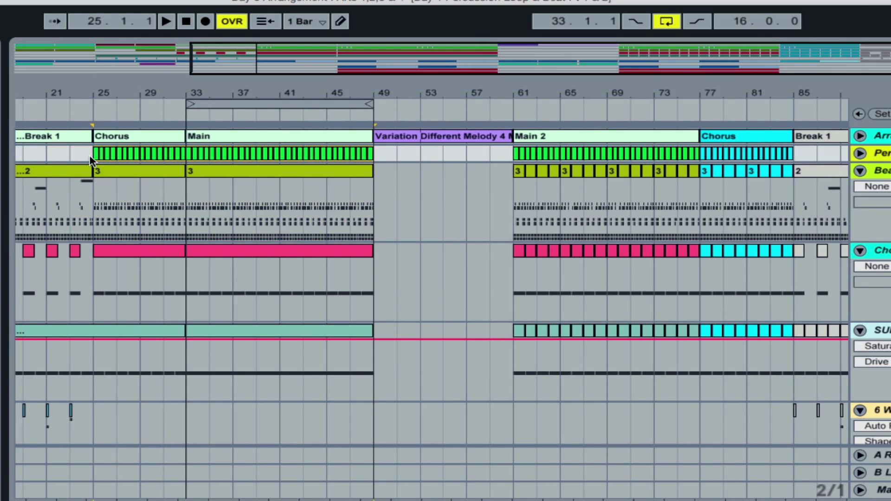
key("ctrl+j")
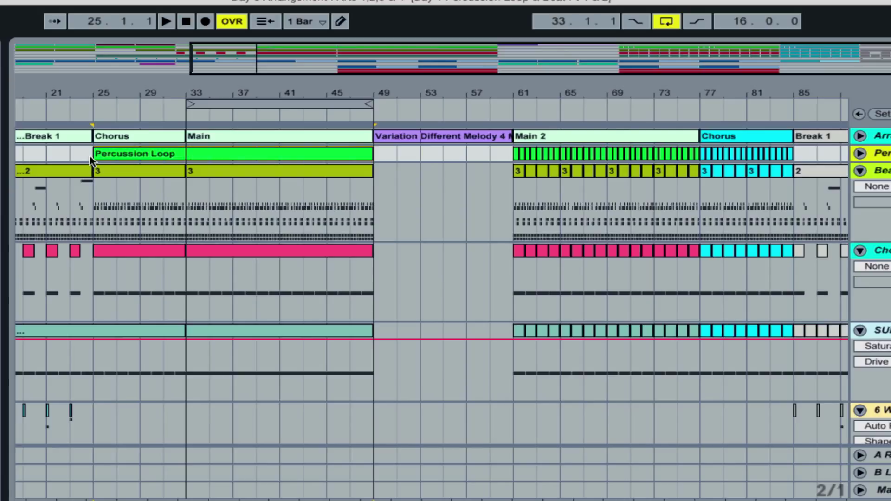
Step: Make the percussion one Percussion Loop clip for bars 61–77 and another for the Chorus, bars 77–85
left_click_drag(413, 63, 576, 62)
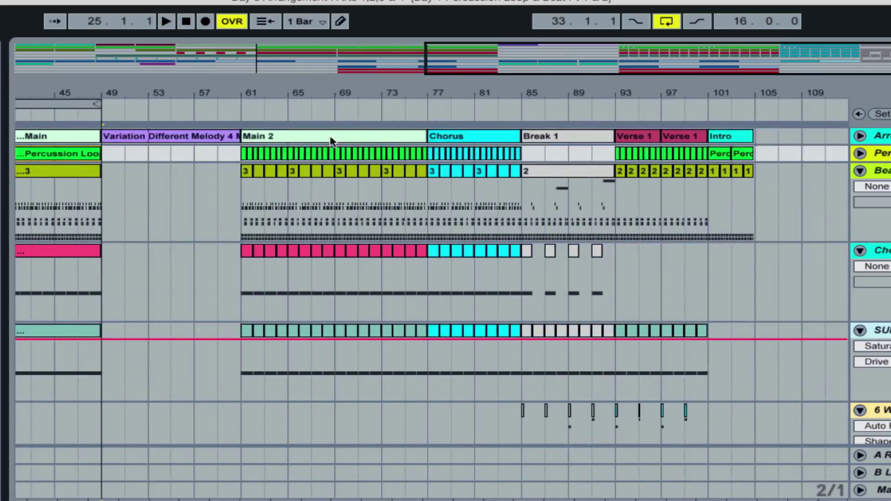
left_click(242, 156)
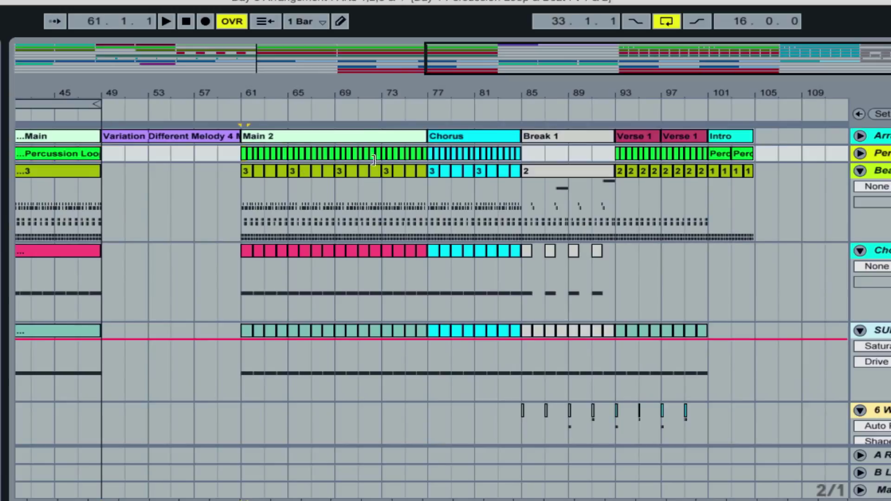
left_click(426, 152, "shift")
key("super+j")
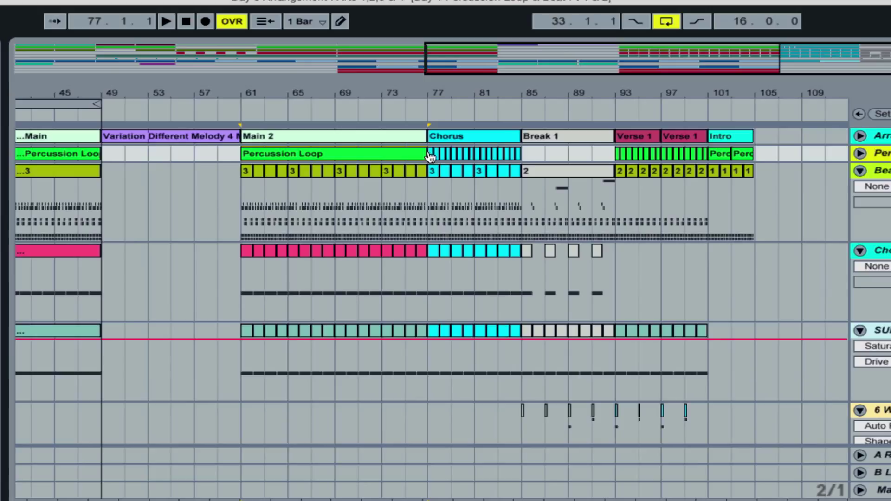
key("super+Tab")
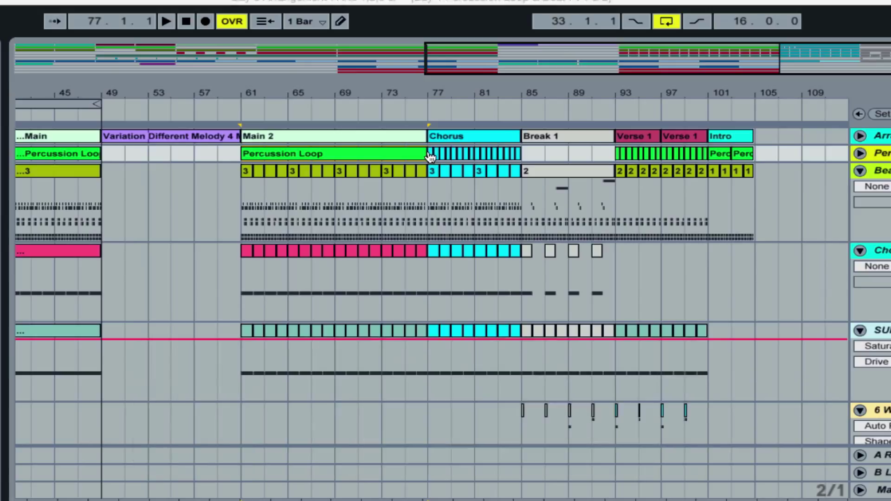
key("super+Tab")
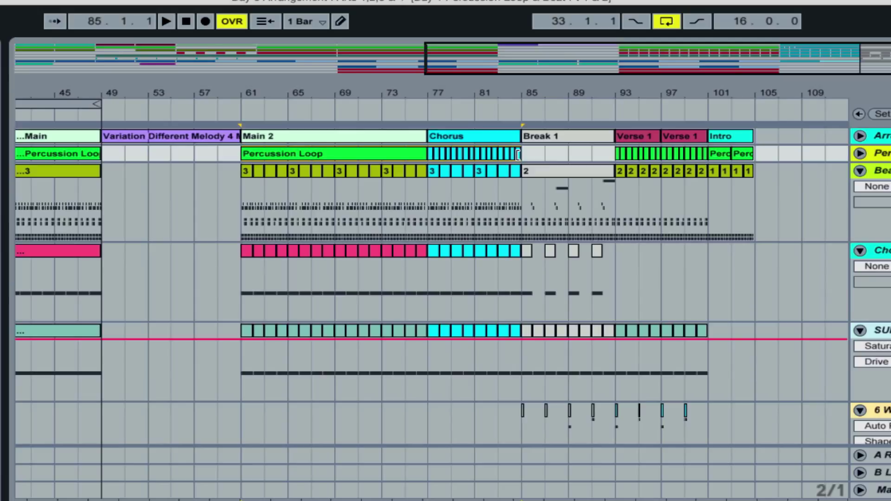
key("super+j")
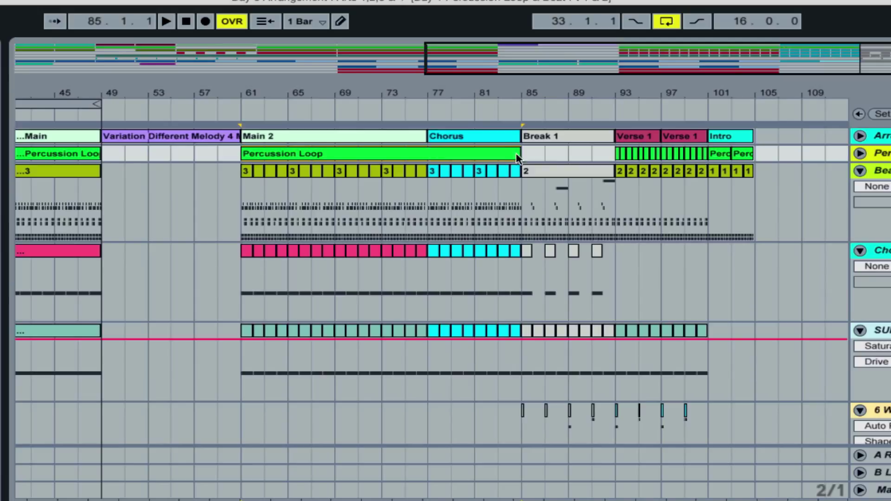
left_click_drag(518, 158, 432, 153)
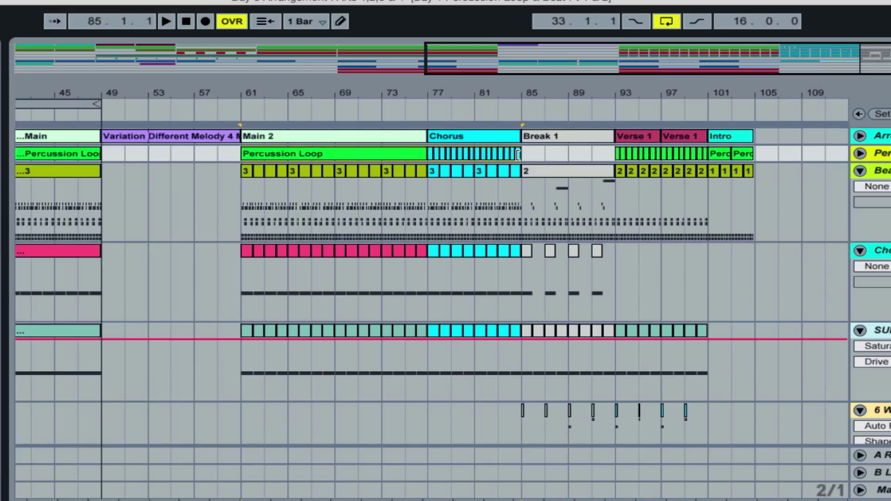
left_click(431, 151, "shift")
key("super+j")
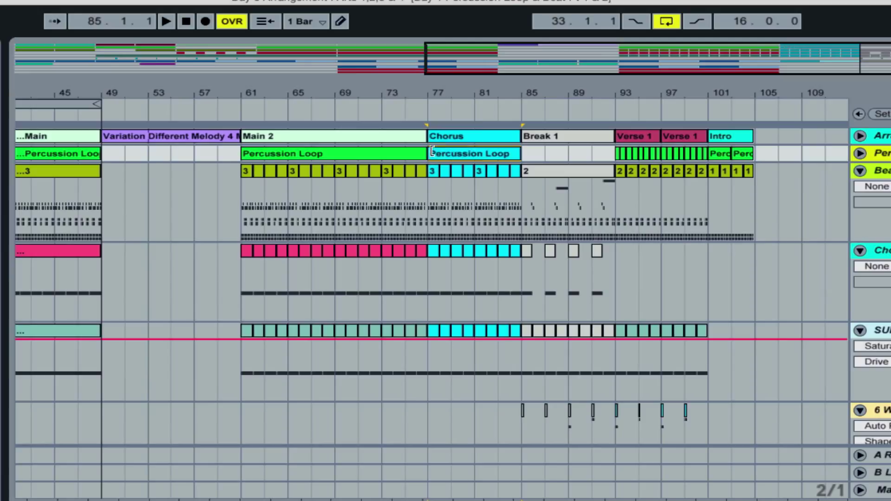
Step: Consolidate the Beat, Chord and SUB clips in bars 61–77, one clip per track
left_click(249, 171)
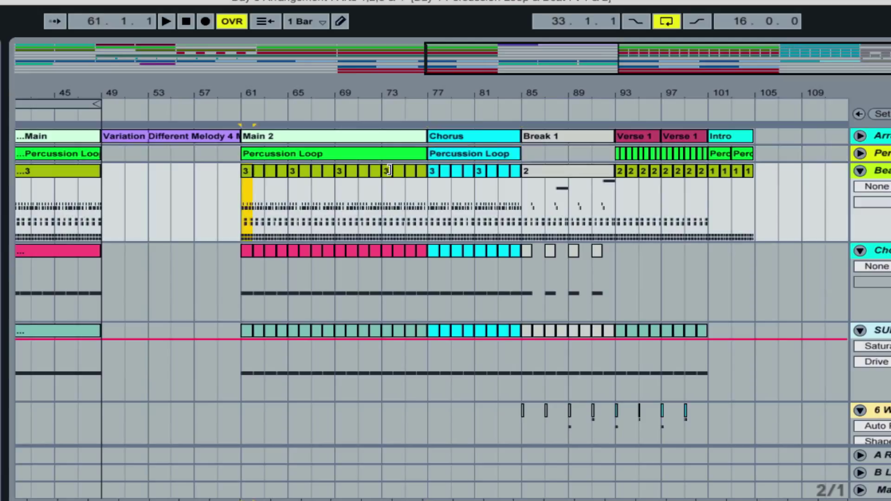
left_click(419, 168, "shift")
key("ctrl+j")
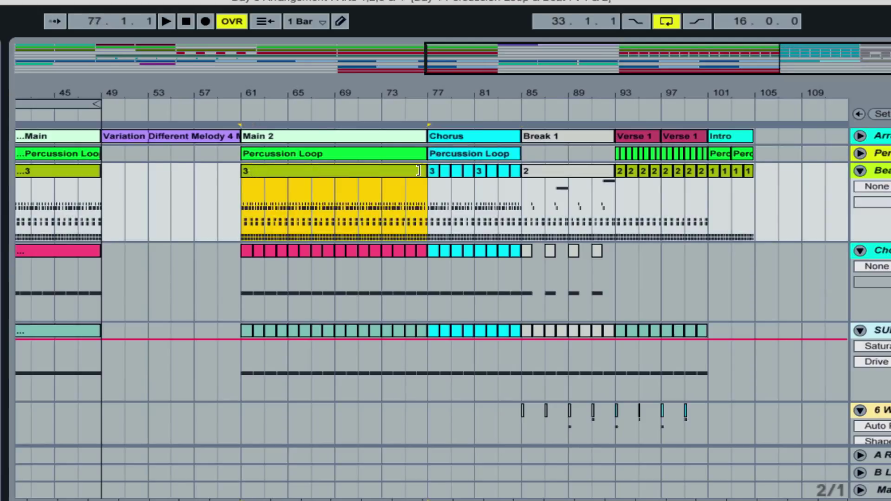
scroll(250, 314, "down", 3)
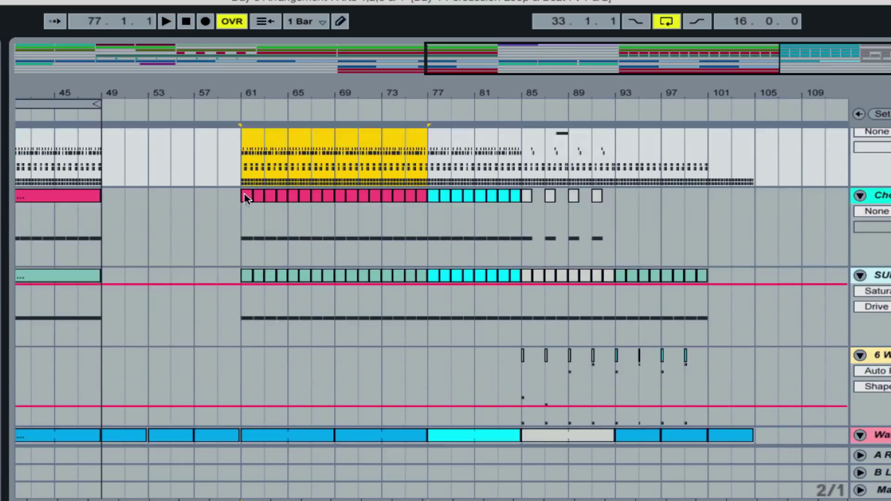
left_click(247, 204)
left_click(419, 201, "shift")
key("ctrl+j")
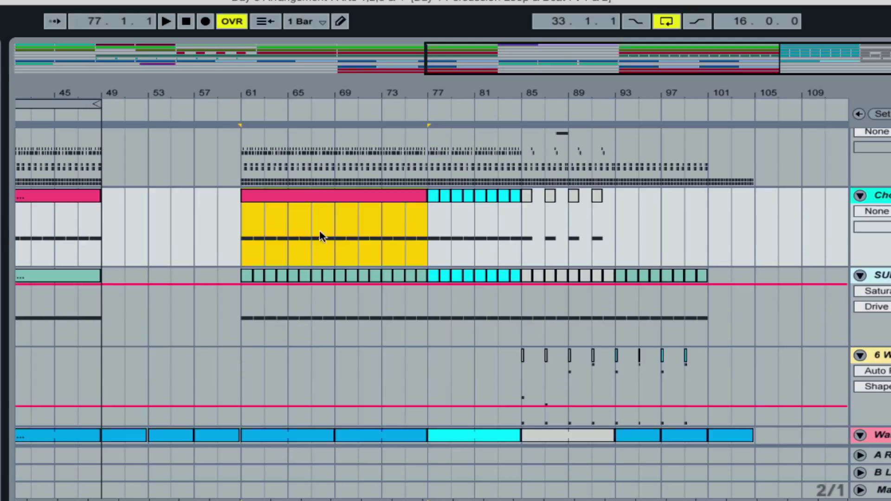
left_click(251, 290)
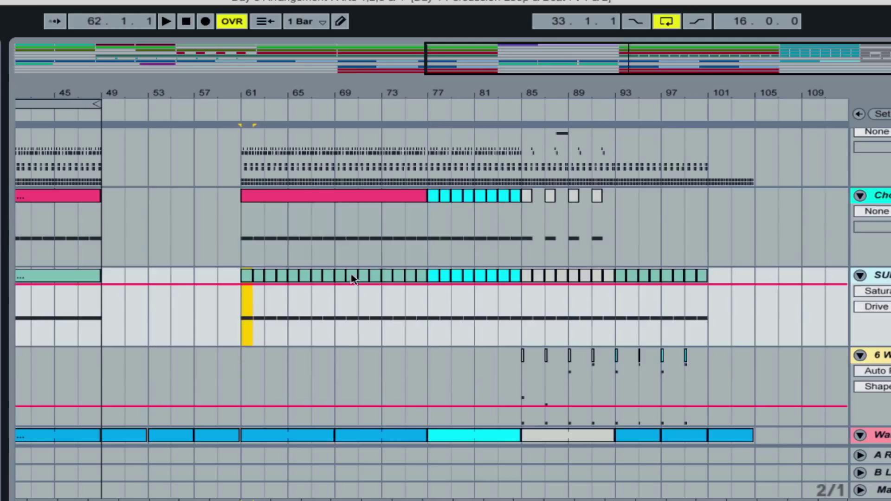
left_click(425, 280, "shift")
key("ctrl+j")
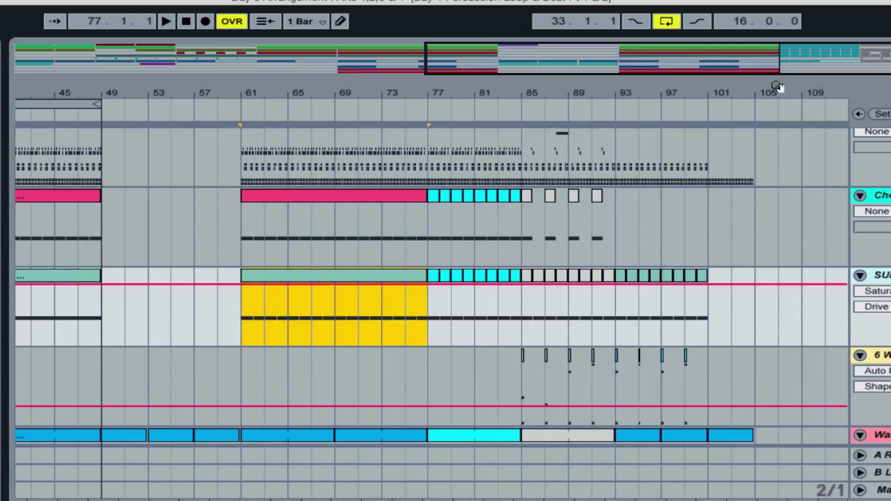
Step: Consolidate the Chord, Beat and SUB clips in the Chorus, bars 77–85
scroll(663, 230, "up", 2)
left_click(434, 262)
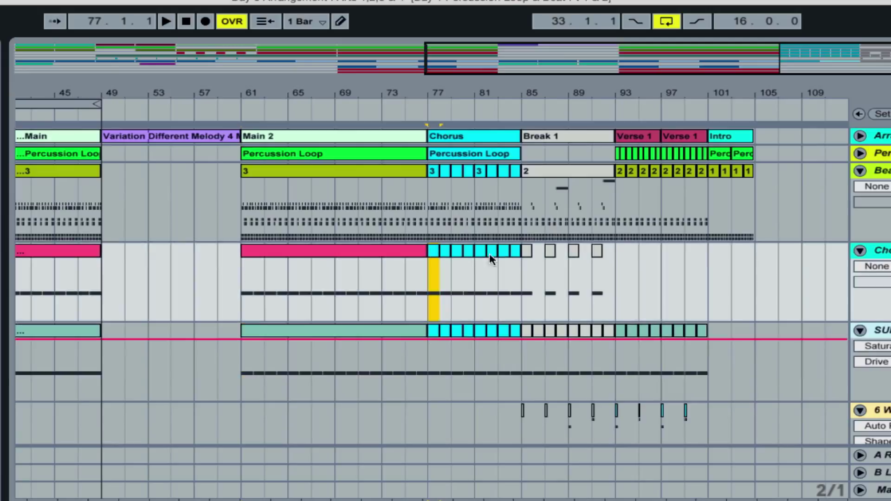
left_click(513, 252, "shift")
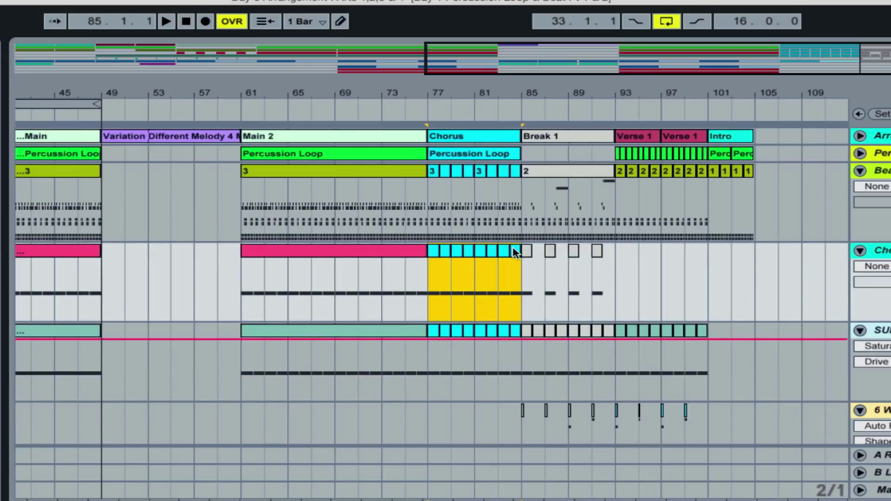
key("ctrl+j")
left_click(435, 179)
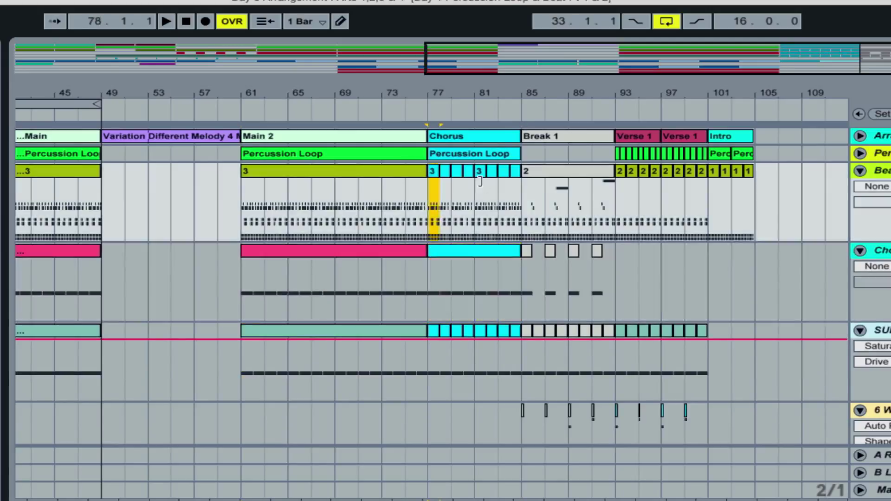
left_click(513, 178, "shift")
key("ctrl+j")
scroll(511, 204, "down", 3)
left_click(433, 287)
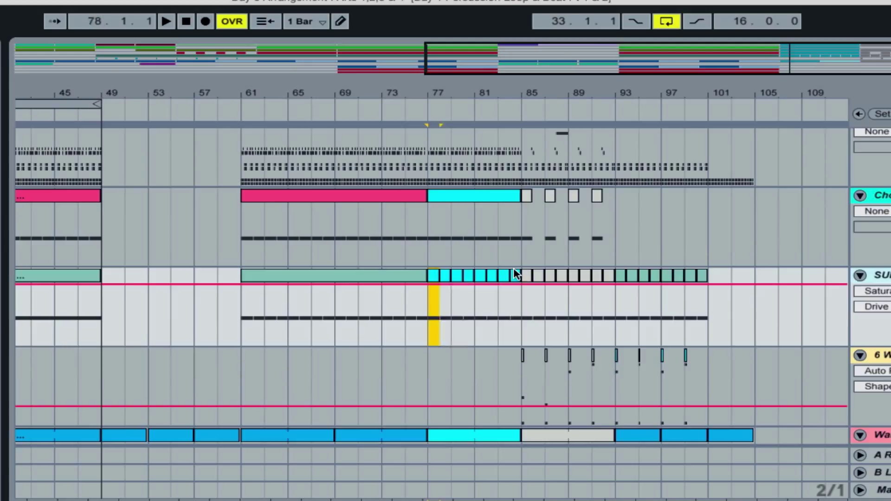
left_click(517, 275, "shift")
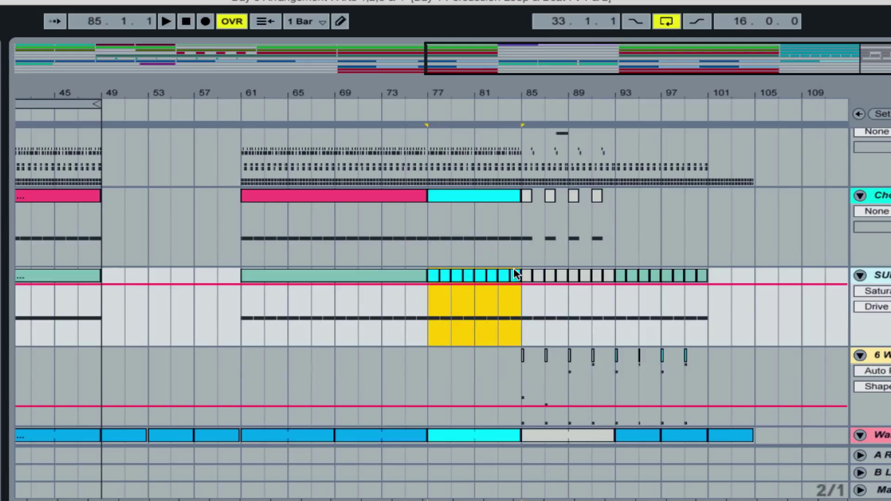
key("ctrl+j")
Step: Consolidate the Beat and percussion clips in bars 93–101 into single clips
scroll(513, 270, "down", 20)
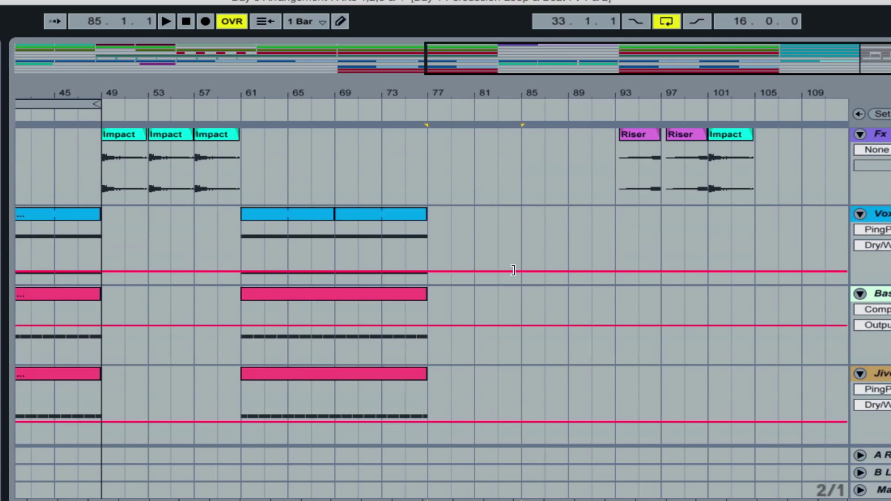
scroll(615, 422, "up", 15)
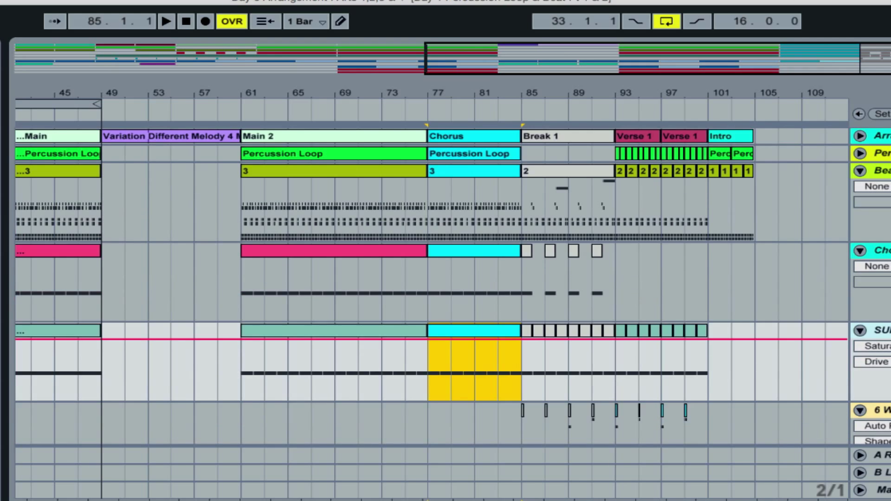
left_click(621, 171)
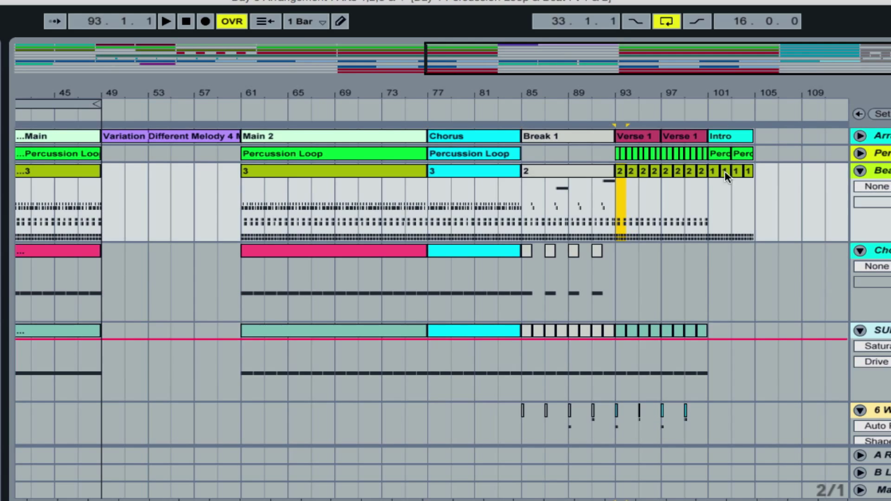
left_click(702, 172, "shift")
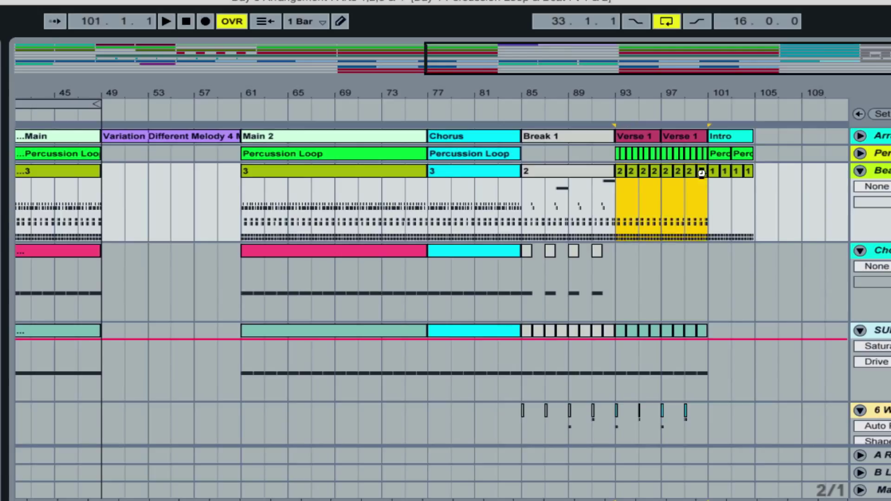
key("super+j")
left_click(619, 155)
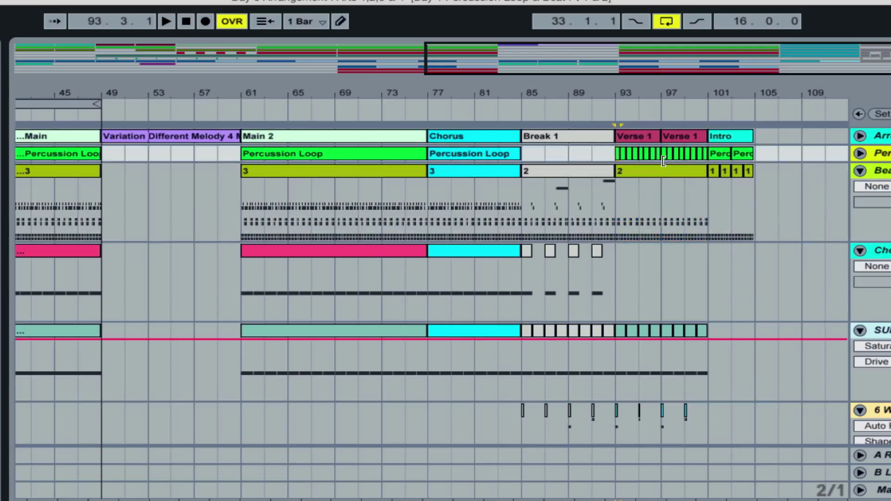
left_click(706, 160, "shift")
key("super+j")
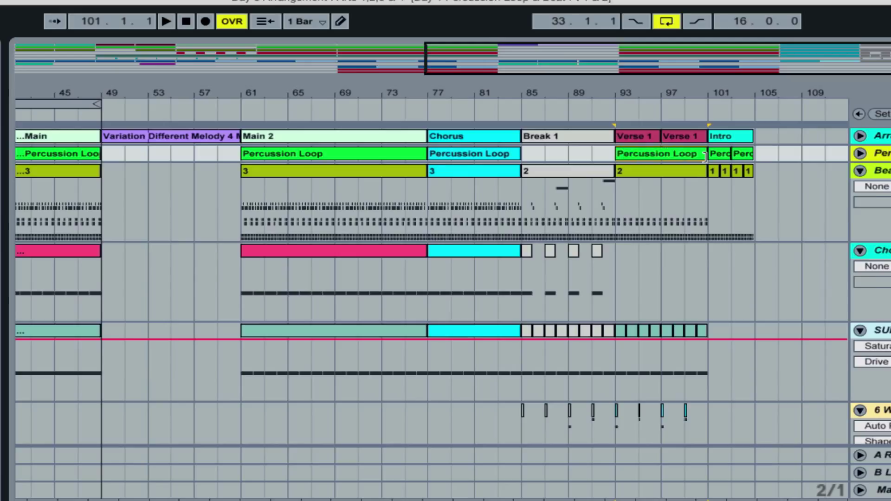
Step: Merge the SUB clips in bars 85–93 and in bars 93–101, one clip each
scroll(692, 165, "down", 4)
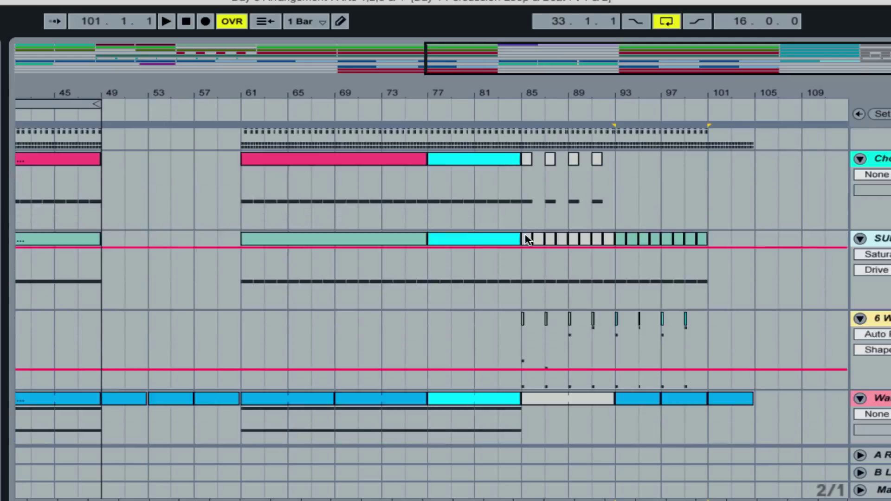
left_click(528, 240)
left_click(606, 240, "shift")
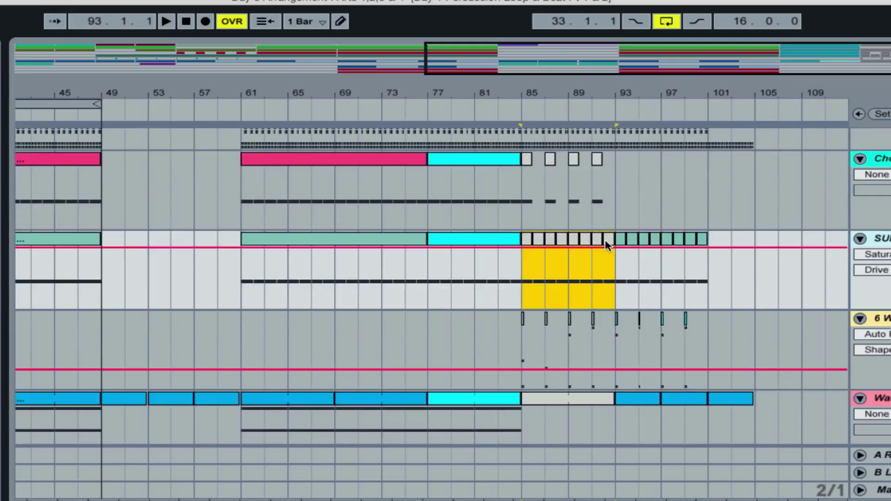
key("super+j")
left_click(623, 238)
left_click(706, 234, "shift")
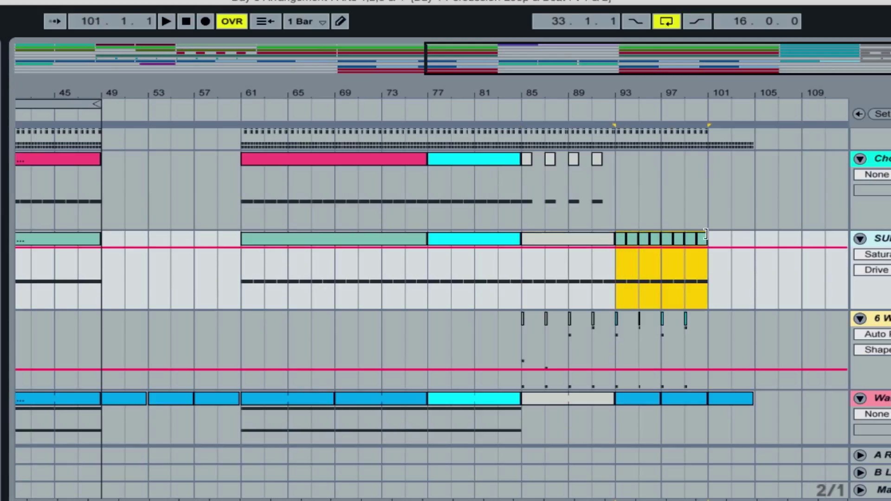
key("super+j")
Step: Merge the four Beat clips and the two Percussion clips in bars 101–105
scroll(618, 353, "down", 5)
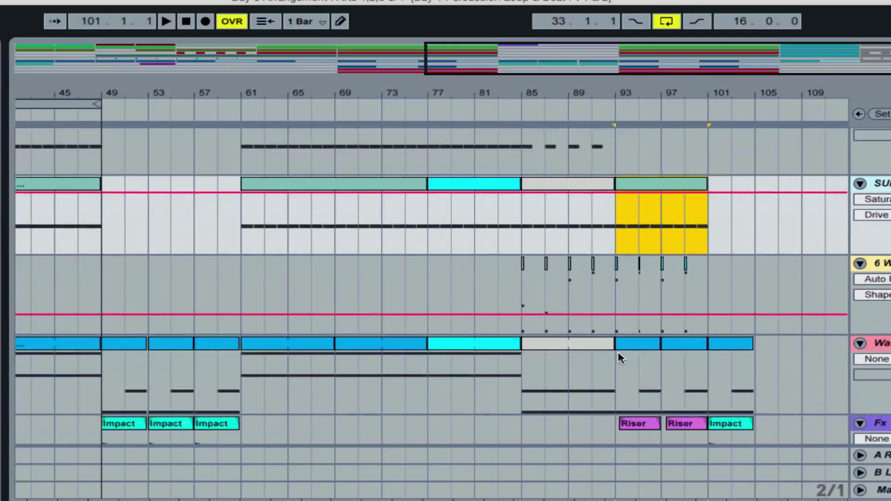
scroll(619, 355, "down", 2)
scroll(619, 355, "up", 6)
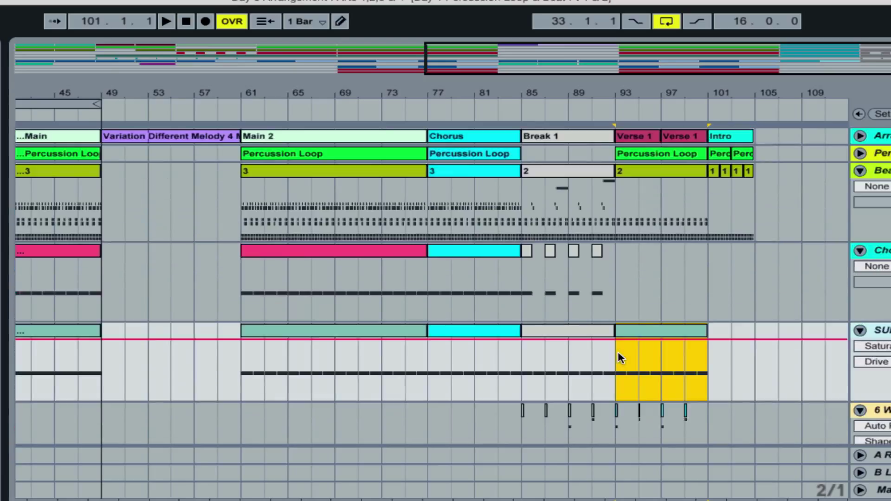
left_click(715, 171)
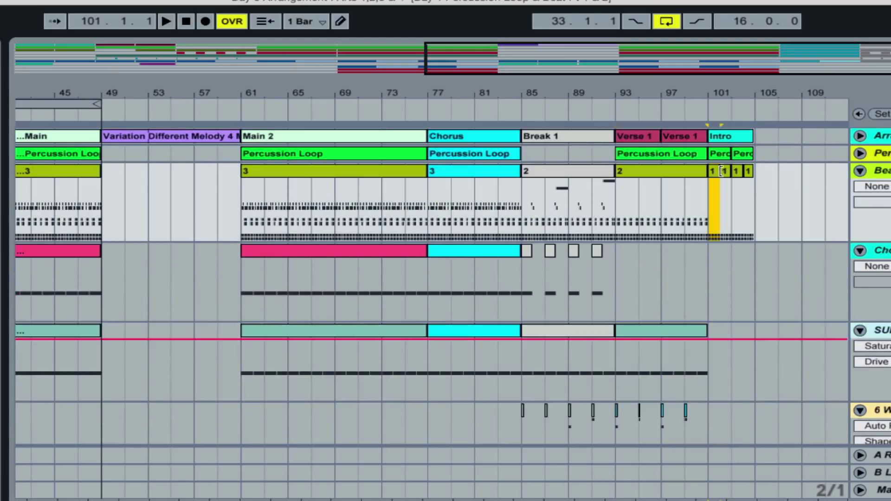
left_click(751, 171, "shift")
key("ctrl+j")
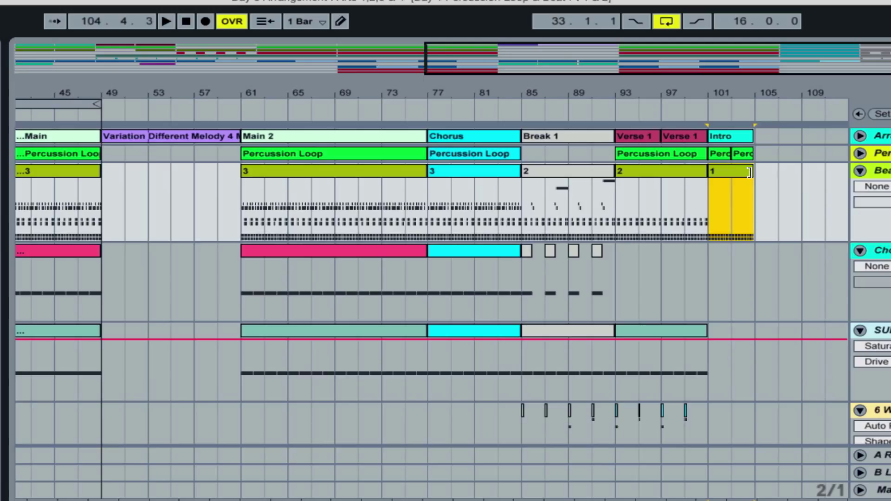
left_click(726, 154)
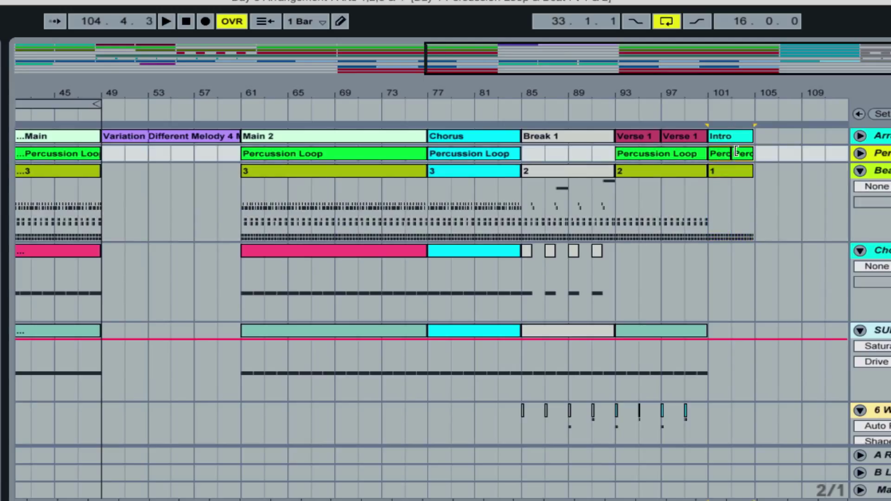
key("ctrl+j")
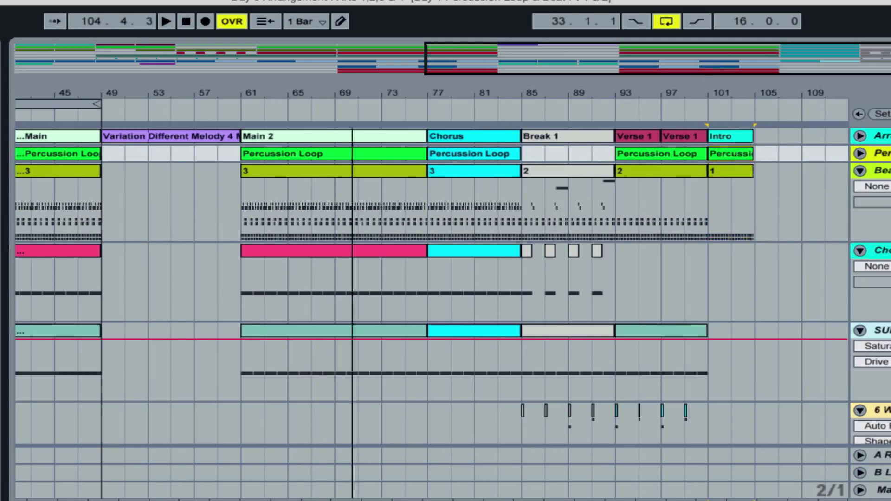
Step: Zoom out to the full song and check the Vox clips at bars 33–41, 41–49, 61 and 69–77
left_click_drag(715, 61, 472, 69)
scroll(364, 235, "down", 10)
scroll(364, 236, "down", 6)
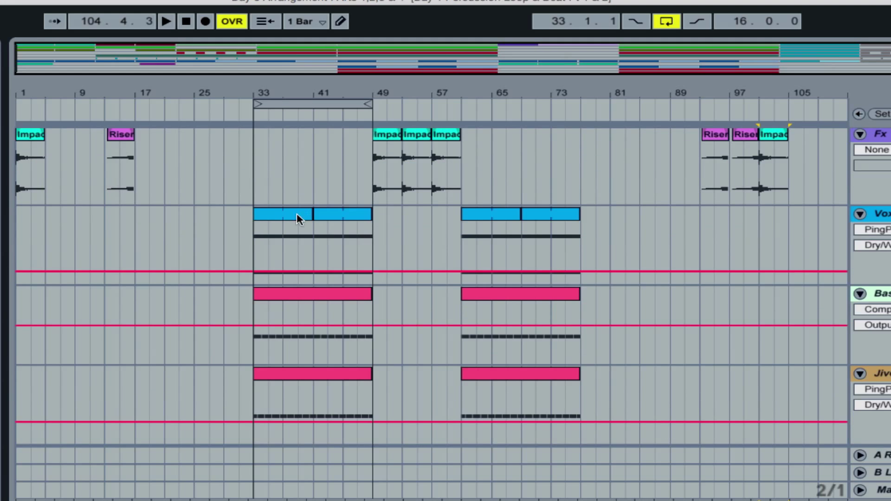
left_click(281, 213)
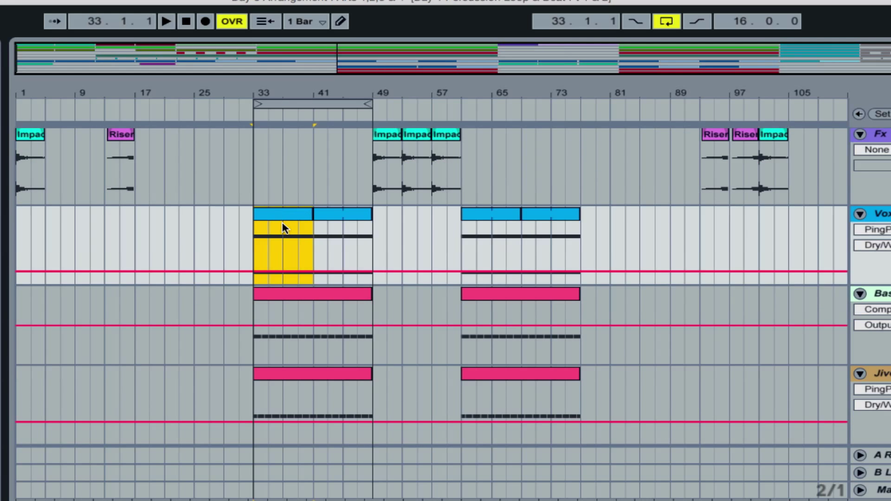
left_click(353, 216)
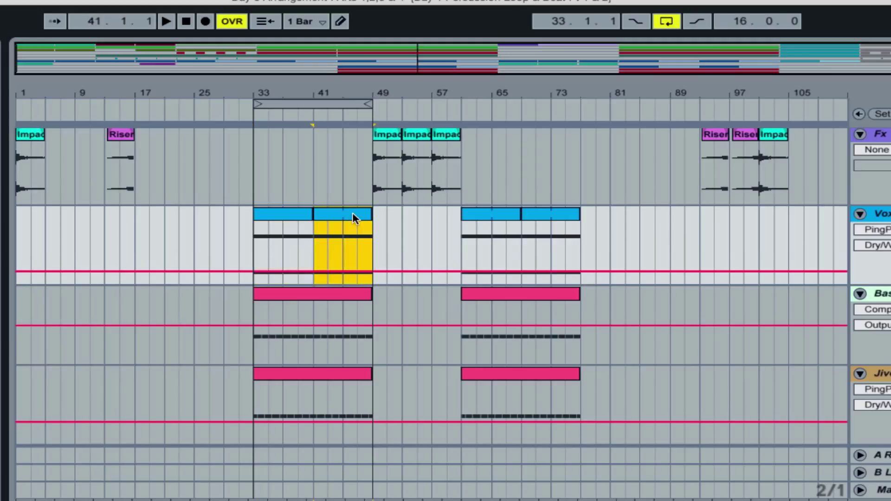
left_click(480, 216)
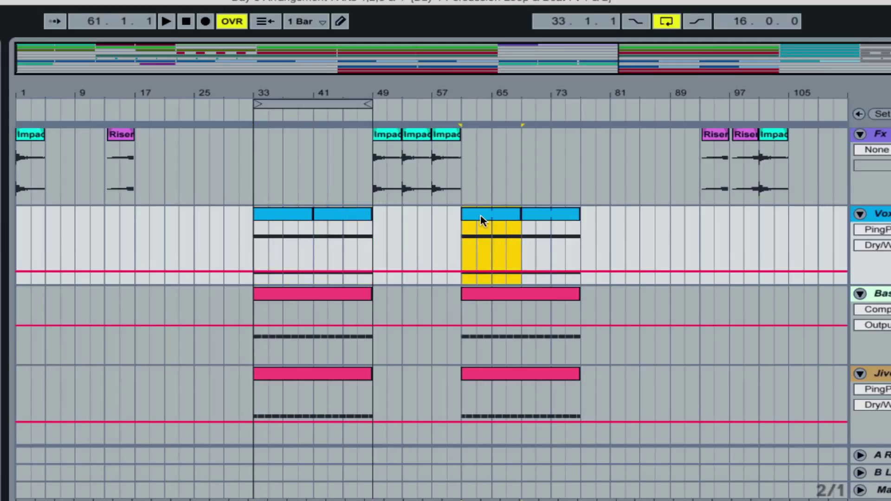
left_click(536, 216)
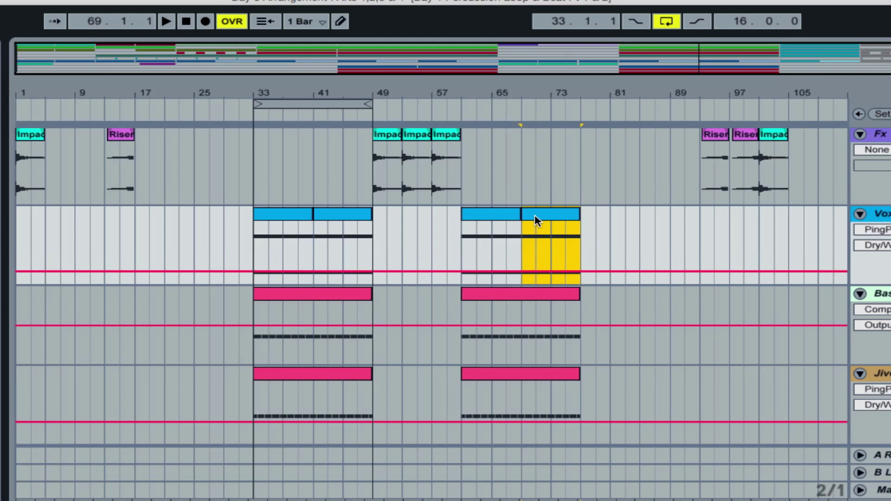
scroll(361, 238, "up", 10)
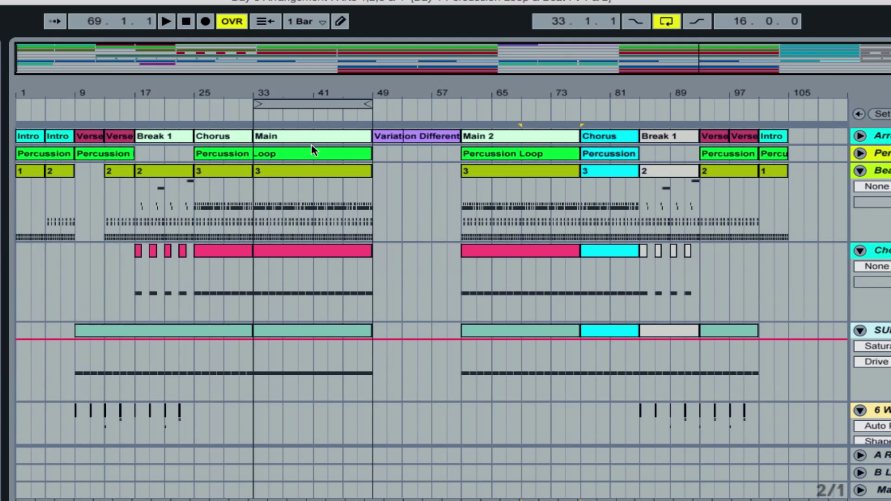
Step: Zoom to the first half and switch the SUB track's automation from Saturator Drive to None
mouse_move(200, 59)
left_mouse_down()
mouse_move(199, 88)
mouse_move(200, 71)
left_mouse_up()
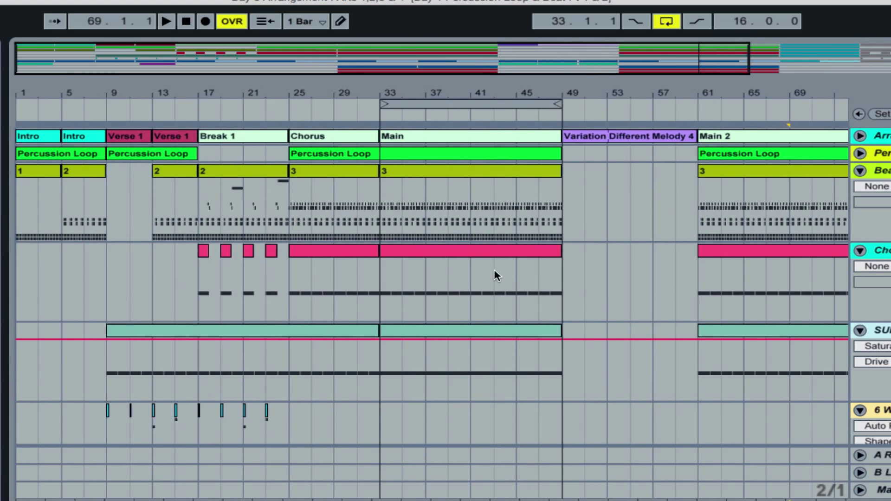
left_click(866, 347)
left_click(866, 360)
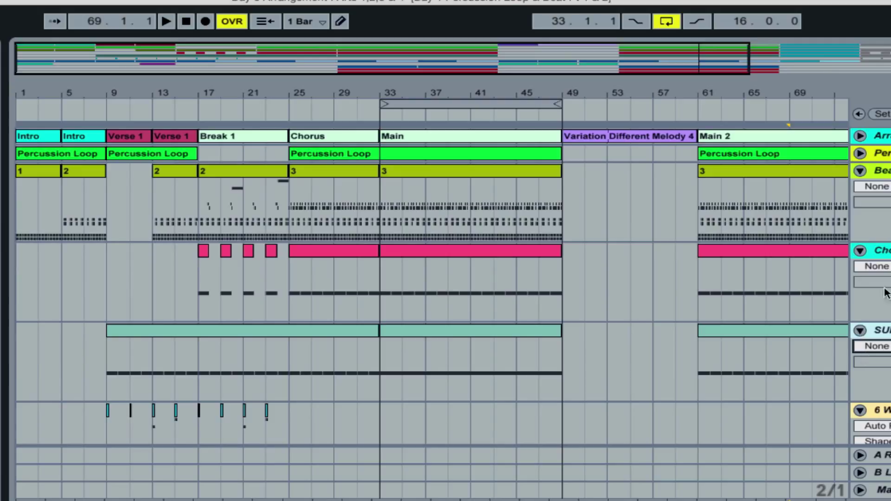
Step: Select the Chorus chord clip in bars 25–33
scroll(424, 225, "down", 12)
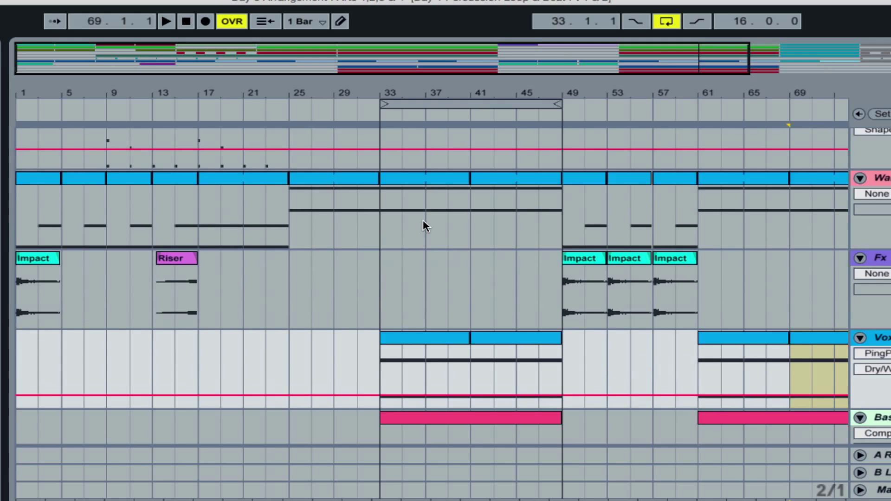
scroll(423, 222, "up", 10)
scroll(423, 222, "down", 10)
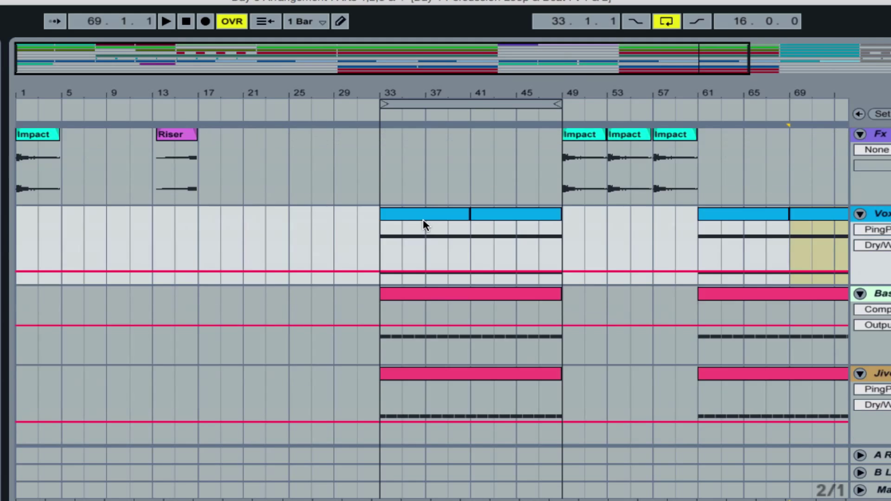
scroll(424, 221, "up", 2)
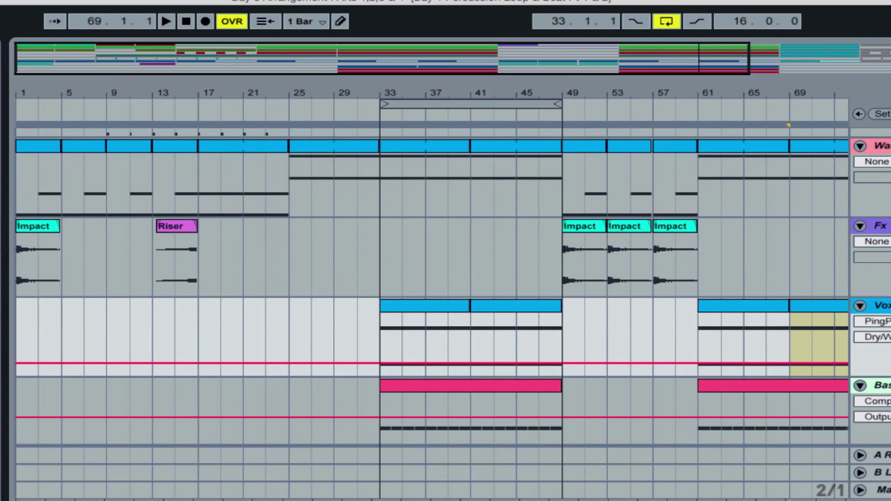
scroll(415, 302, "up", 15)
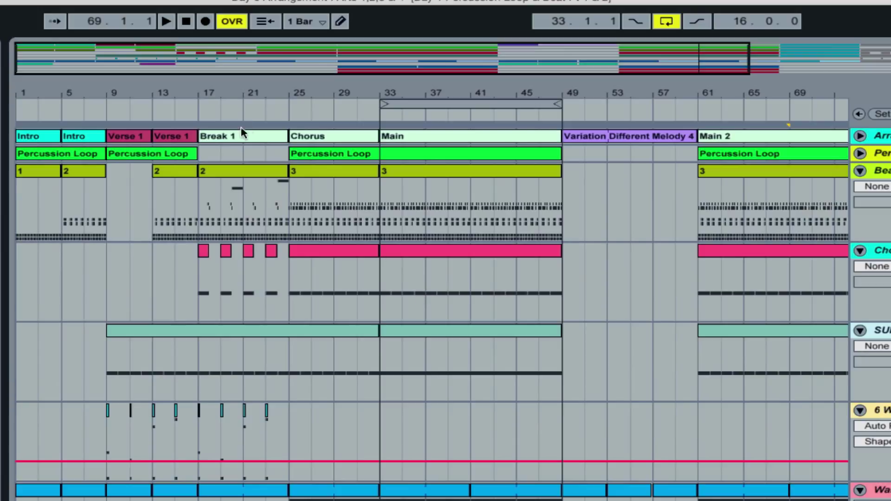
left_click(311, 257)
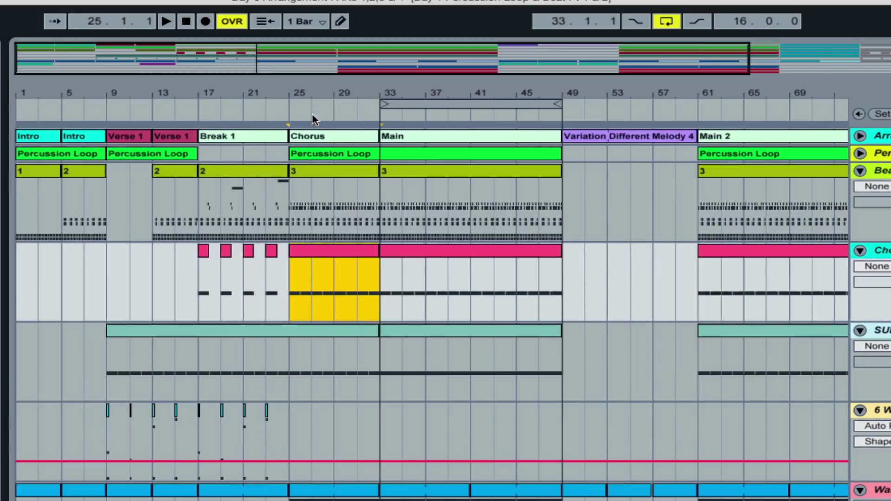
Step: Loop the Chorus chord clip and raise its four C3 notes at bars 2, 4, 6 and 8 to D3
key("ctrl+l")
double_click(333, 249)
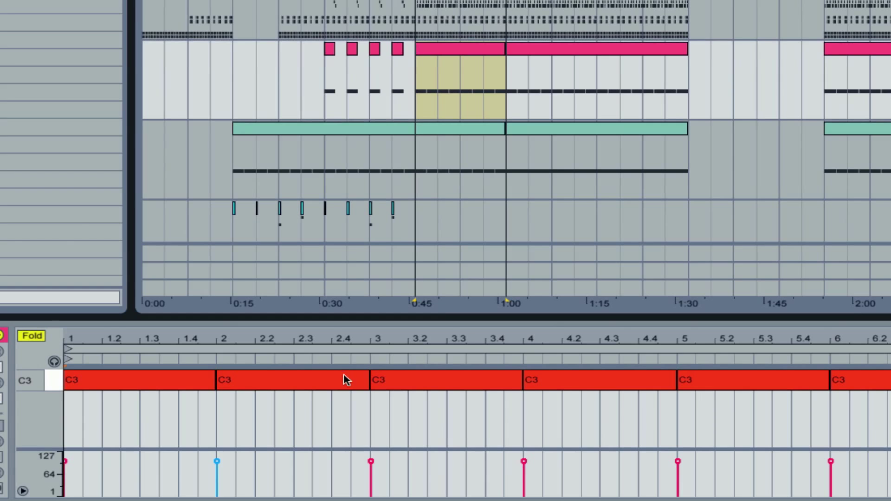
left_click(316, 382)
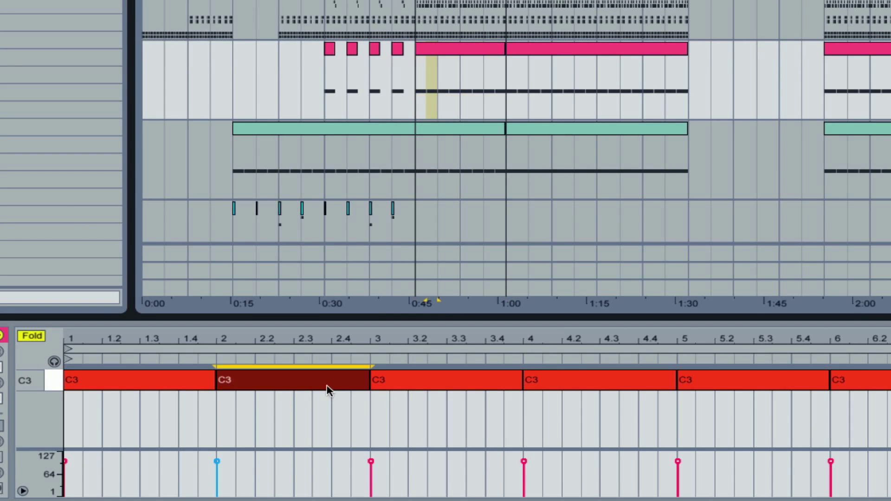
left_click(641, 383, "shift")
left_click(884, 381, "shift")
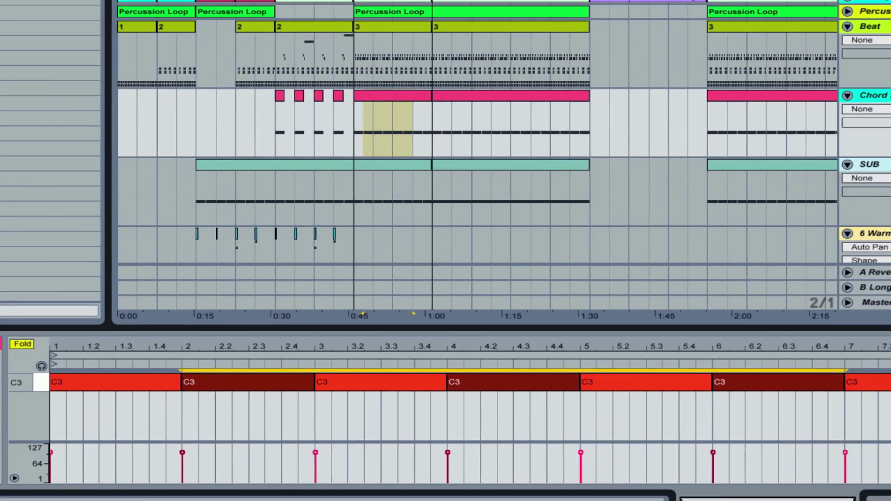
left_click(881, 384, "shift")
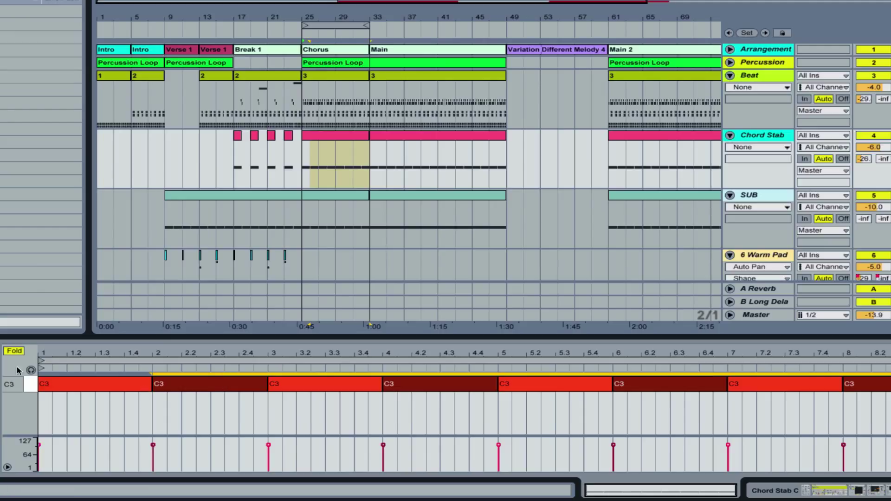
left_click(15, 352)
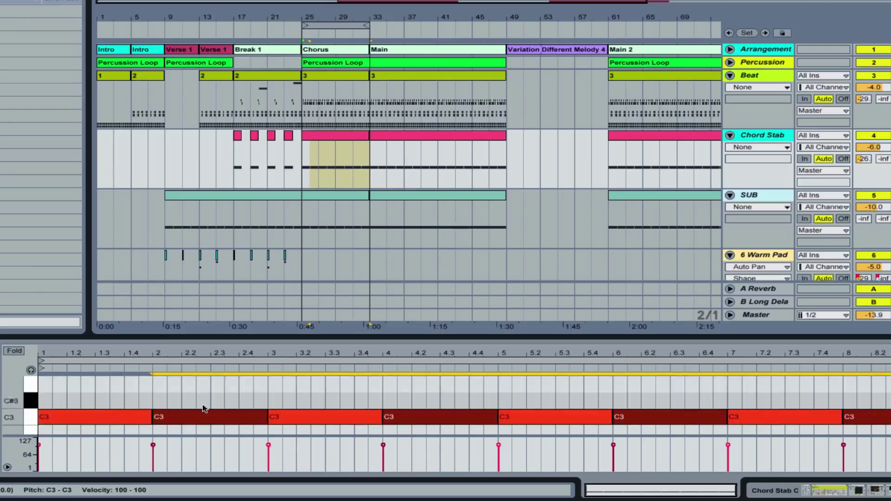
key("Up")
key("Up")
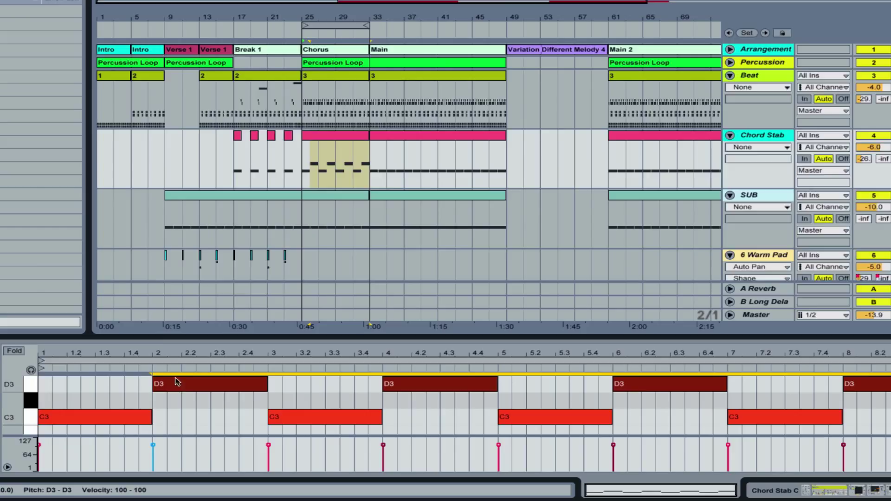
Step: Move the bar-4 note up to E3 and the bar-8 note up to F3
scroll(378, 420, "up", 2)
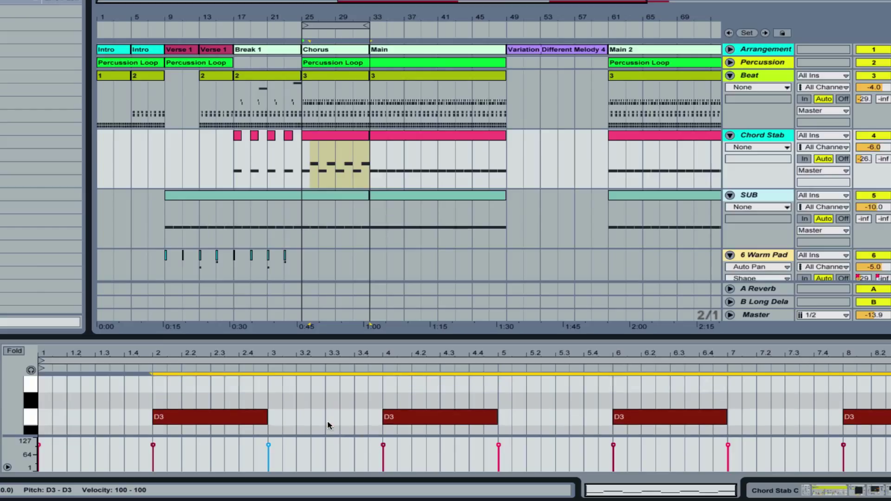
scroll(402, 393, "down", 1)
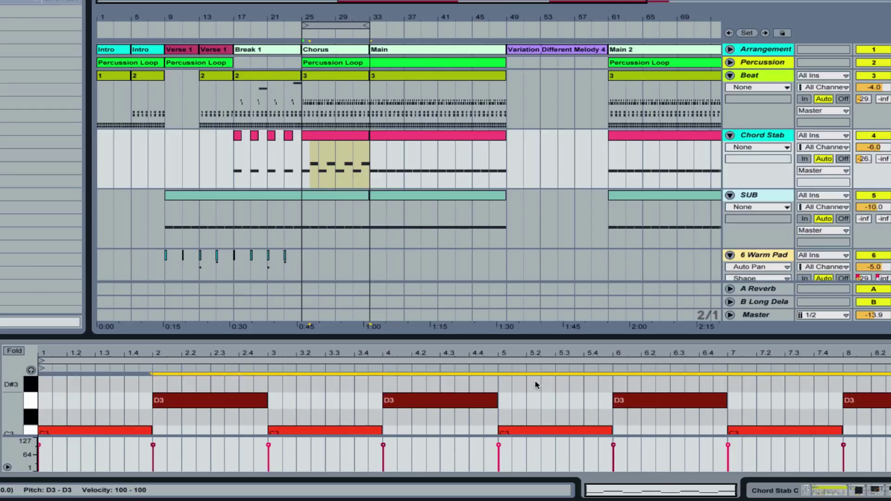
left_click(539, 386)
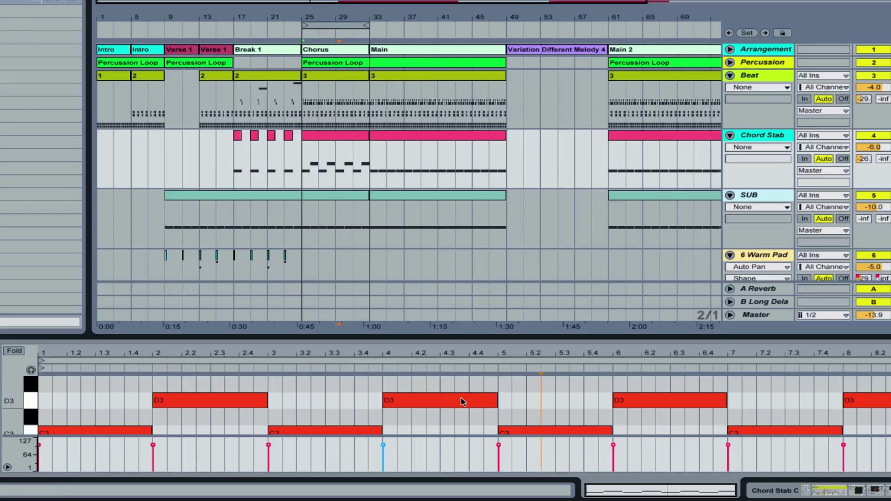
left_click_drag(461, 397, 465, 379)
scroll(678, 395, "up", 1)
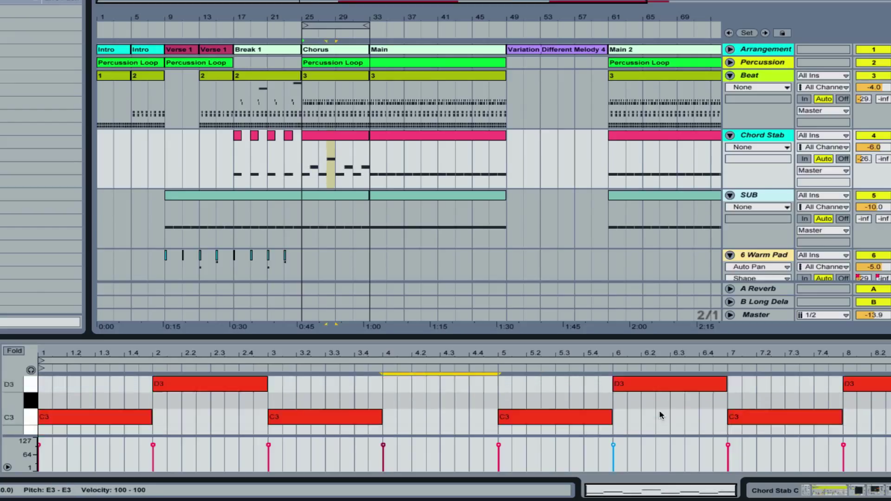
scroll(660, 403, "up", 1)
scroll(655, 403, "down", 1)
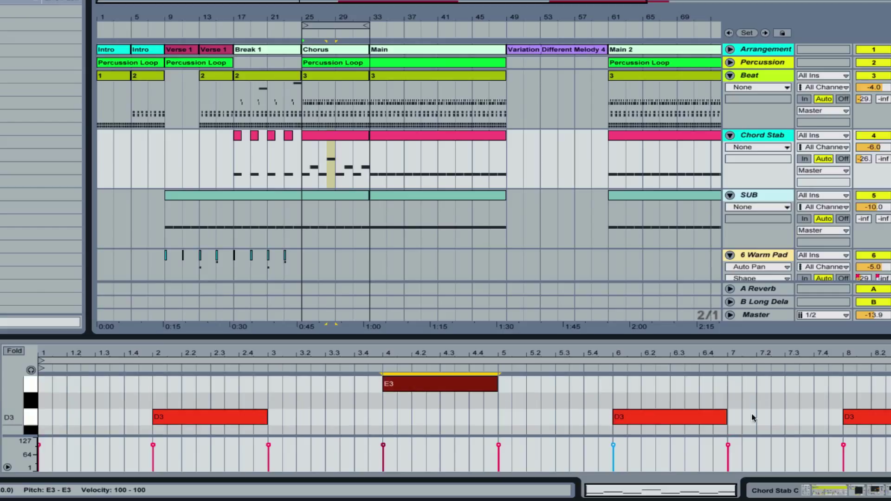
left_click_drag(868, 418, 868, 386)
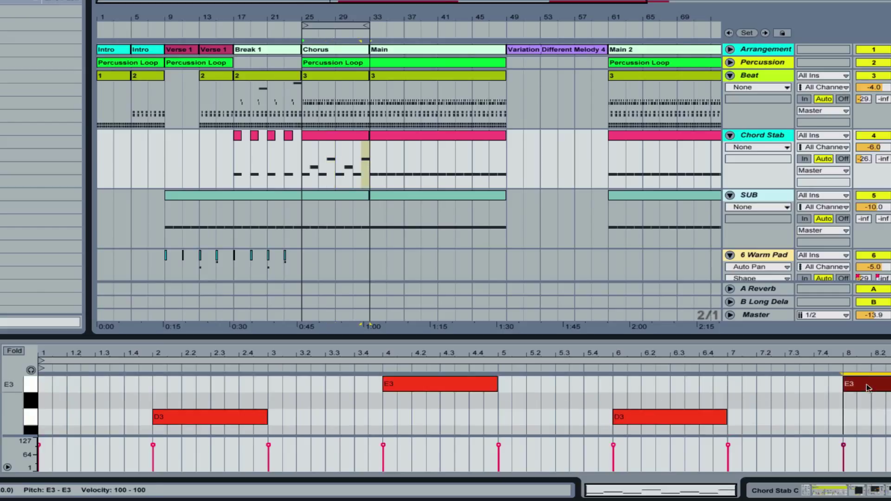
scroll(868, 399, "up", 2)
left_click_drag(868, 417, 867, 404)
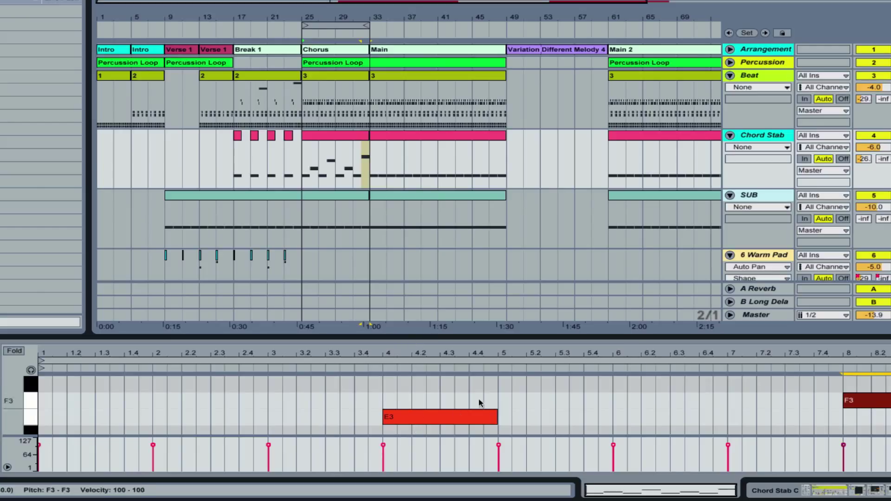
left_click(346, 136)
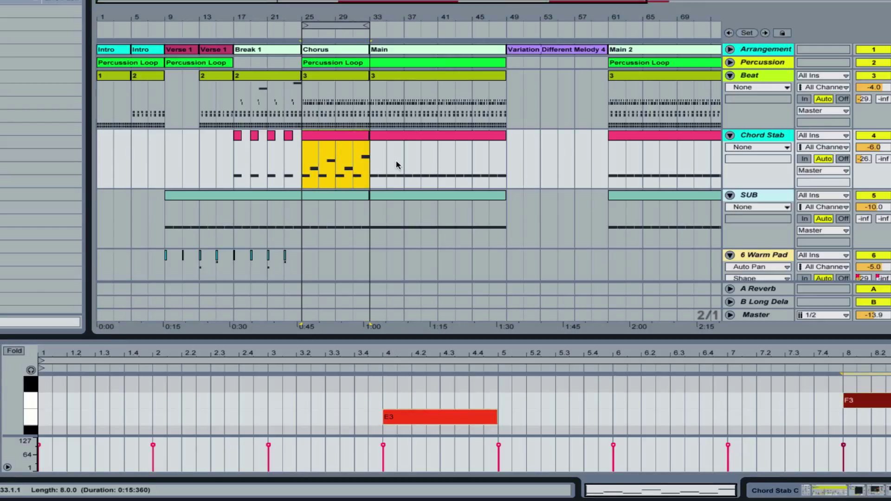
Step: Play the chorus loop
key("space")
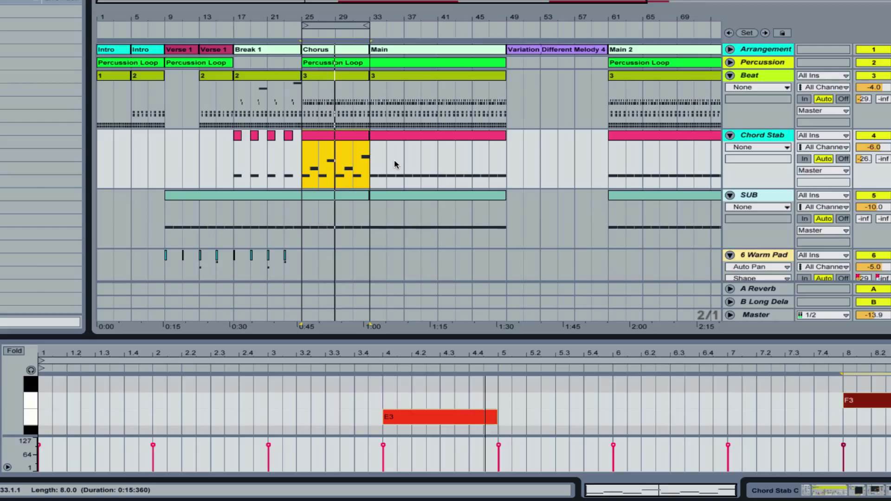
scroll(372, 163, "down", 1)
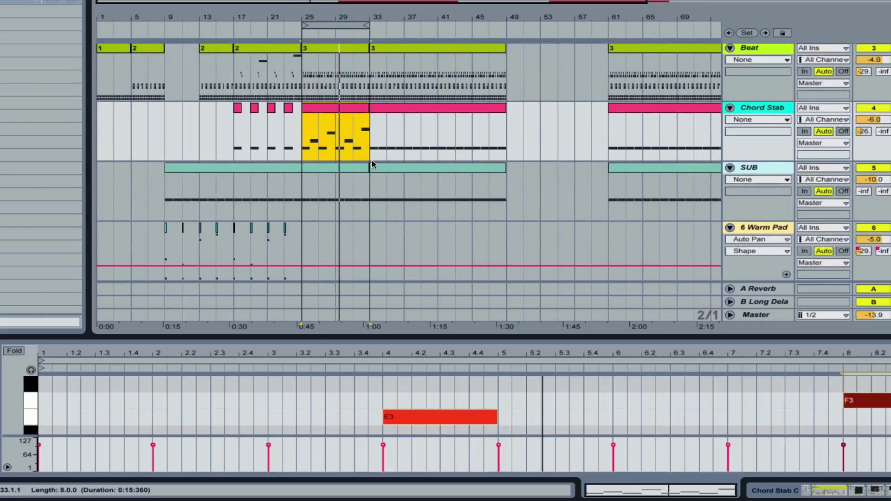
scroll(399, 195, "down", 9)
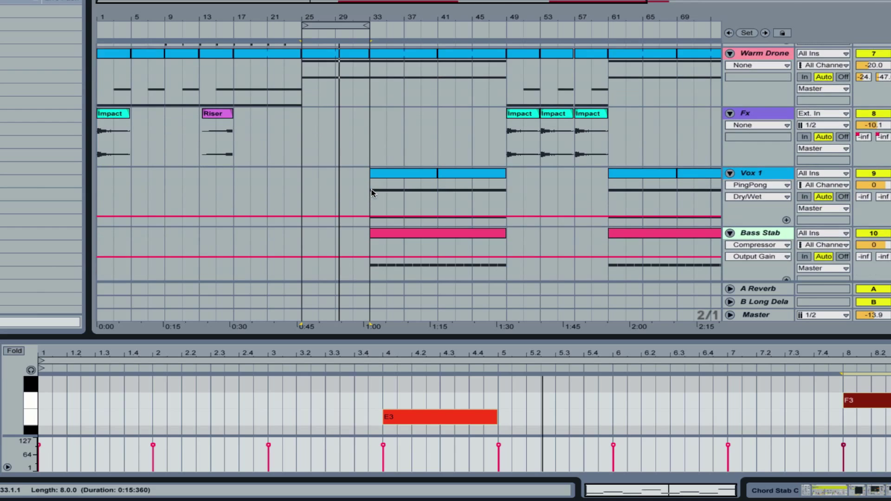
scroll(372, 193, "up", 6)
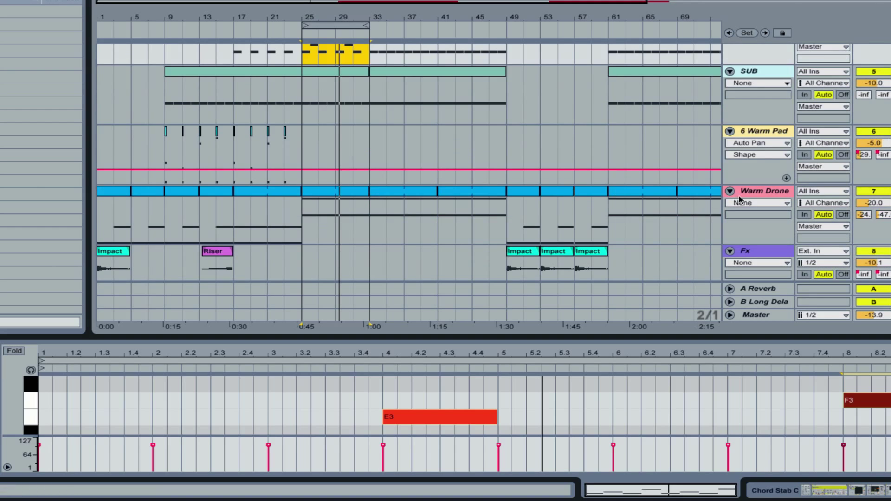
Step: Delete the upper Warm Drone note after bar 5 in the chorus drone clip
left_click(325, 194)
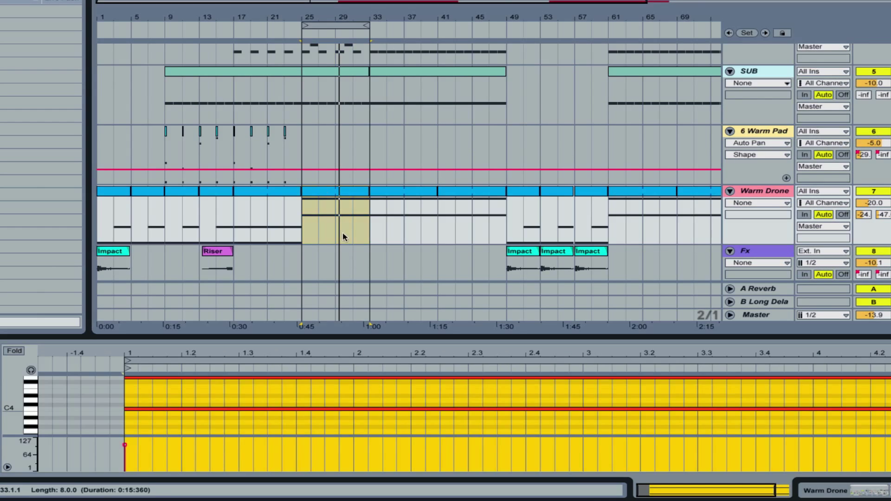
scroll(383, 434, "down", 1)
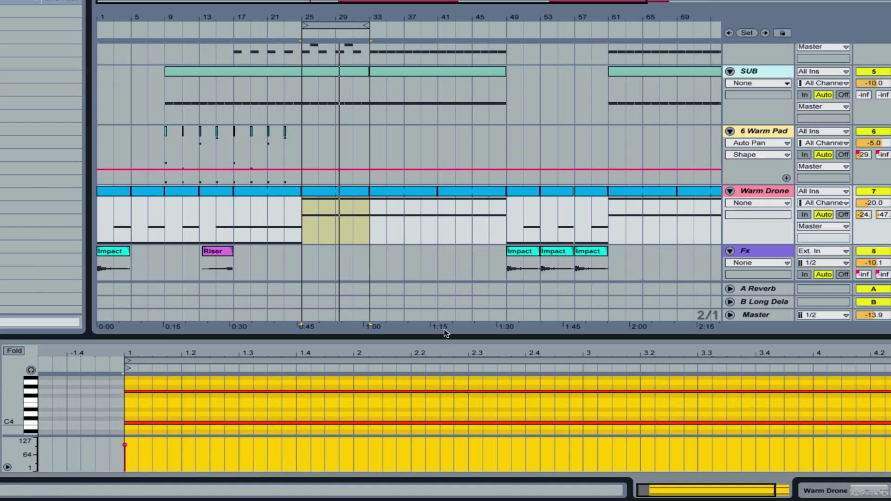
left_click(363, 194)
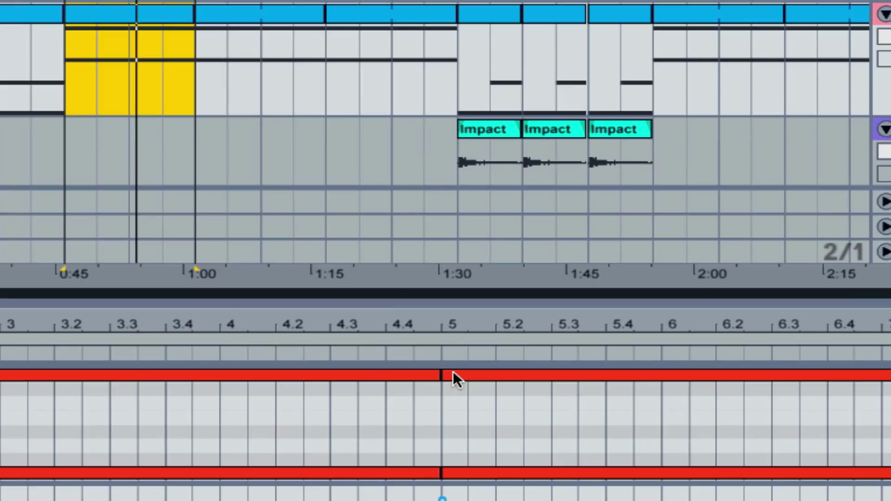
left_click(454, 374)
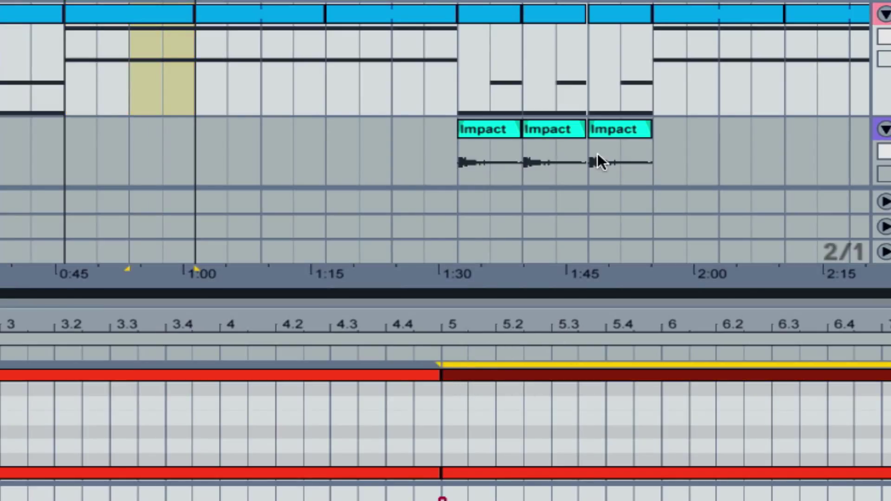
key("Delete")
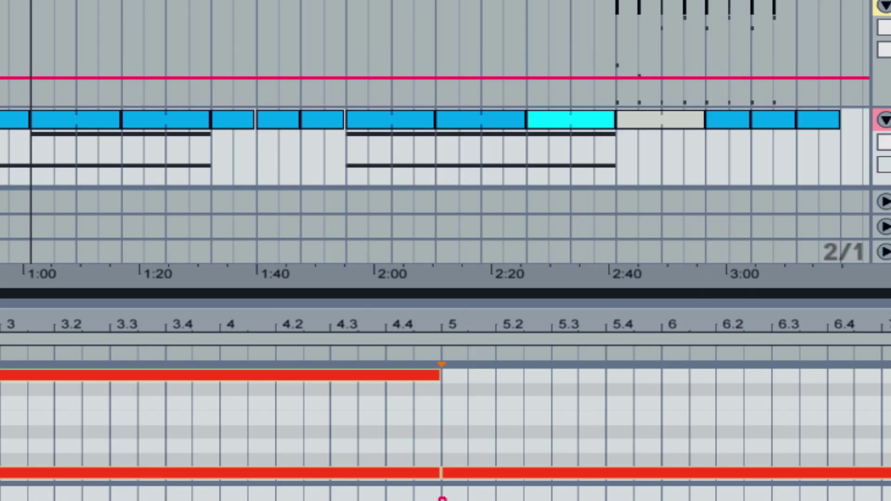
scroll(220, 47, "down", 5)
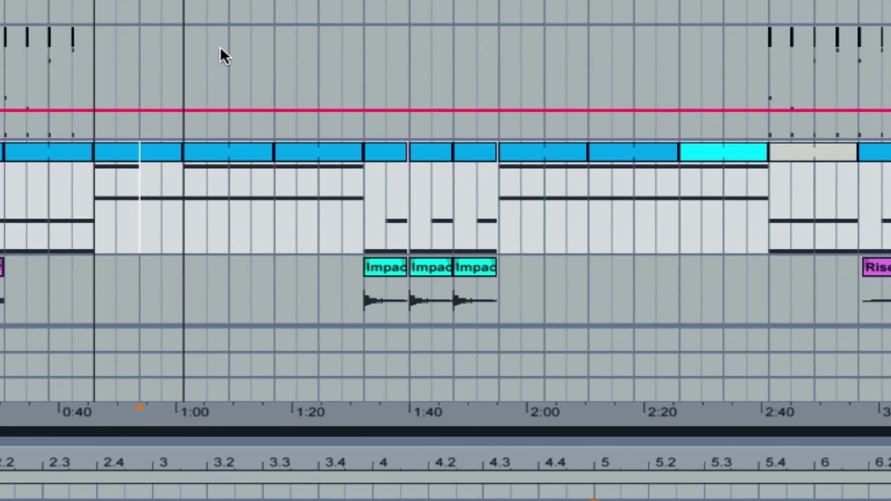
scroll(339, 232, "down", 8)
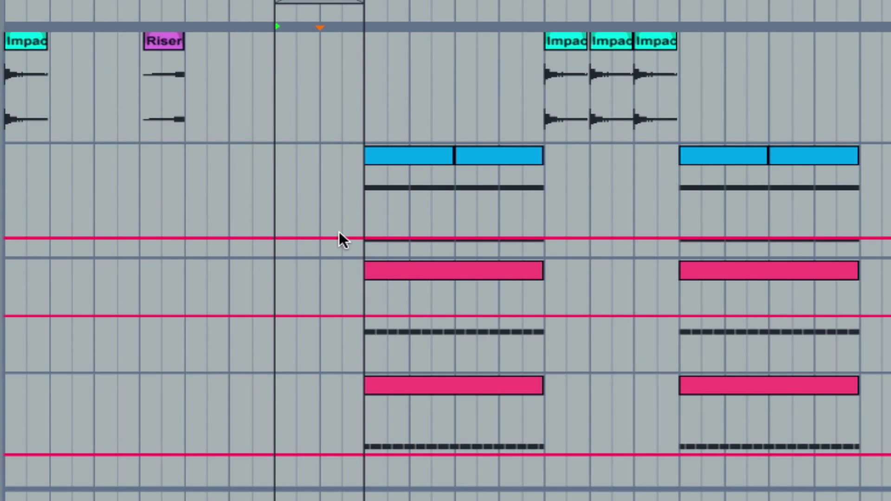
scroll(338, 231, "up", 14)
scroll(339, 231, "up", 3)
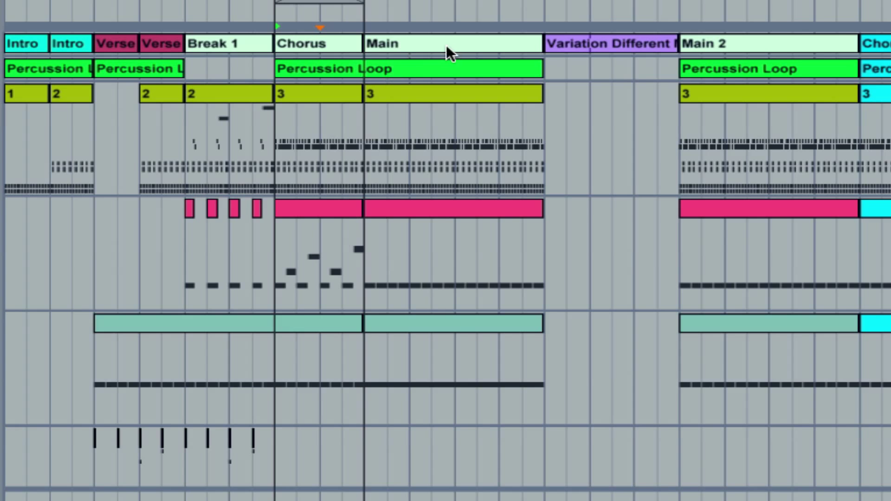
left_click_drag(212, 3, 195, 51)
left_click_drag(315, 4, 649, 4)
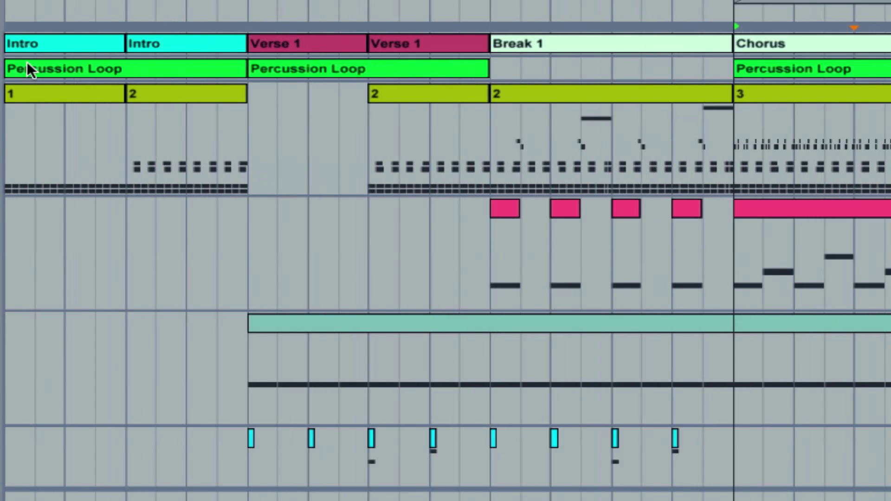
scroll(56, 142, "down", 2)
scroll(96, 149, "down", 7)
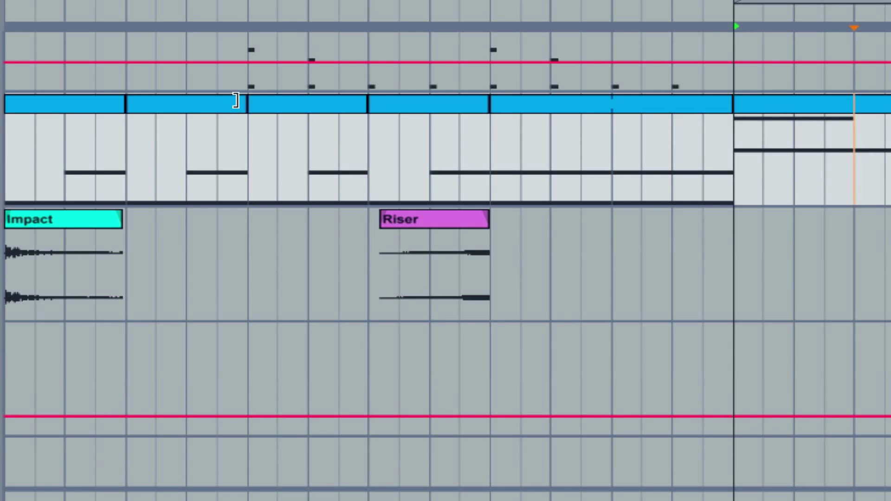
scroll(239, 93, "up", 4)
scroll(238, 58, "down", 3)
scroll(238, 58, "right", 8)
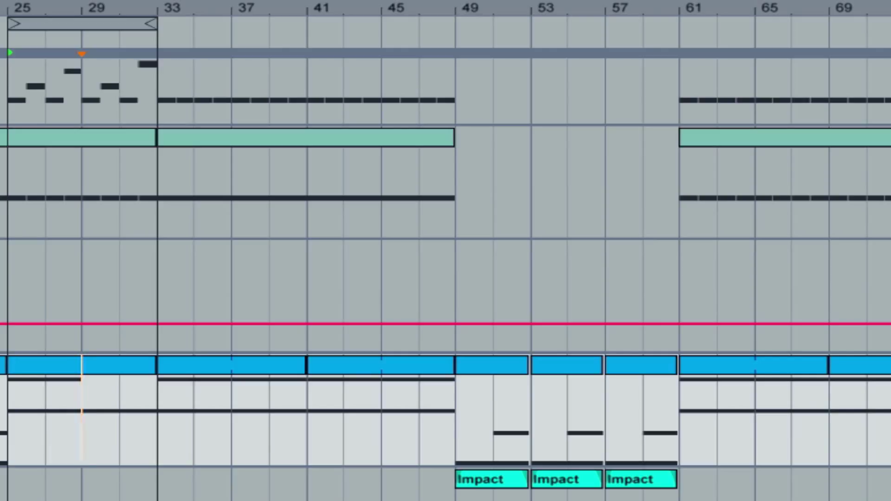
Step: Copy the chorus Chord Stab clip to bars 33 and 41, then compare the three clips
scroll(231, 160, "up", 5)
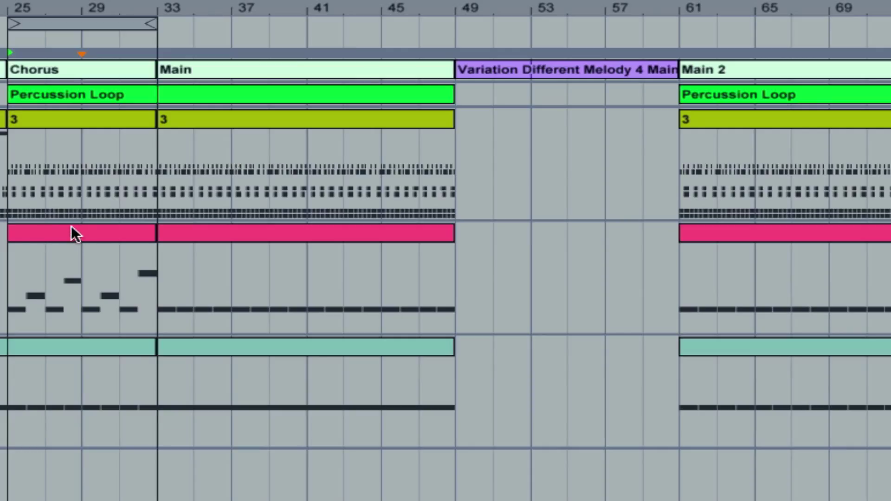
left_click_drag(68, 230, 205, 233)
left_click_drag(308, 232, 355, 226)
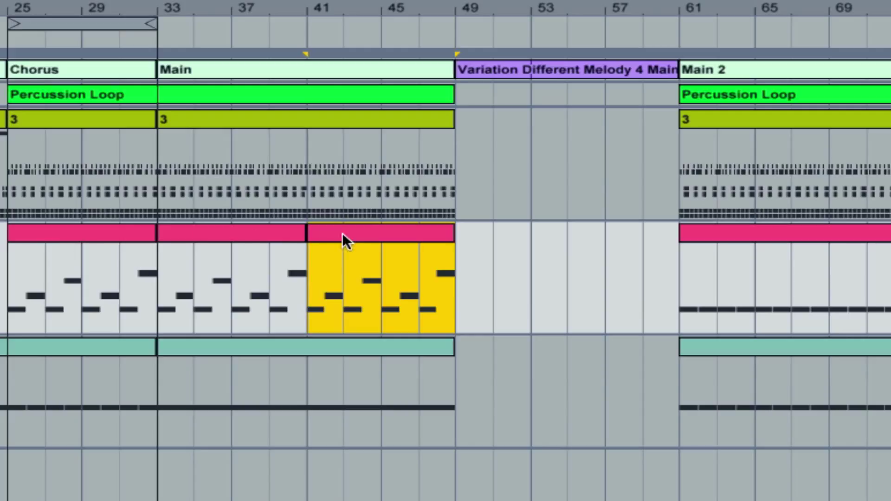
left_click(57, 232)
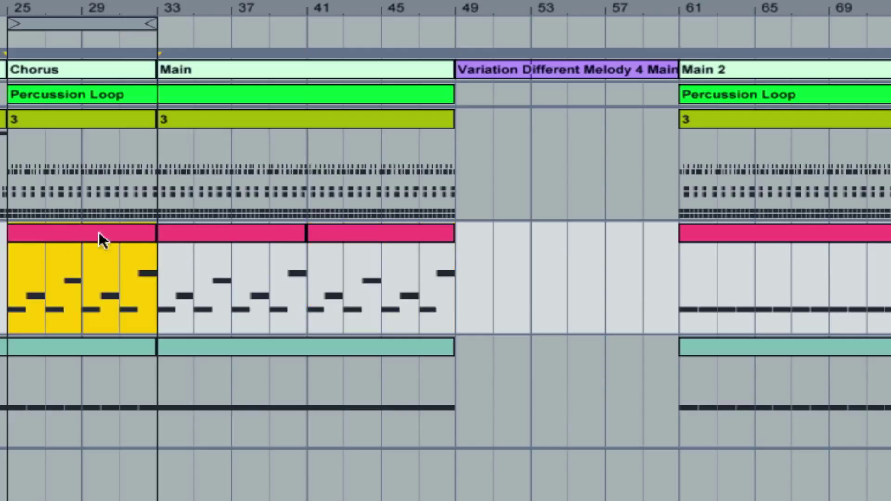
left_click(217, 227)
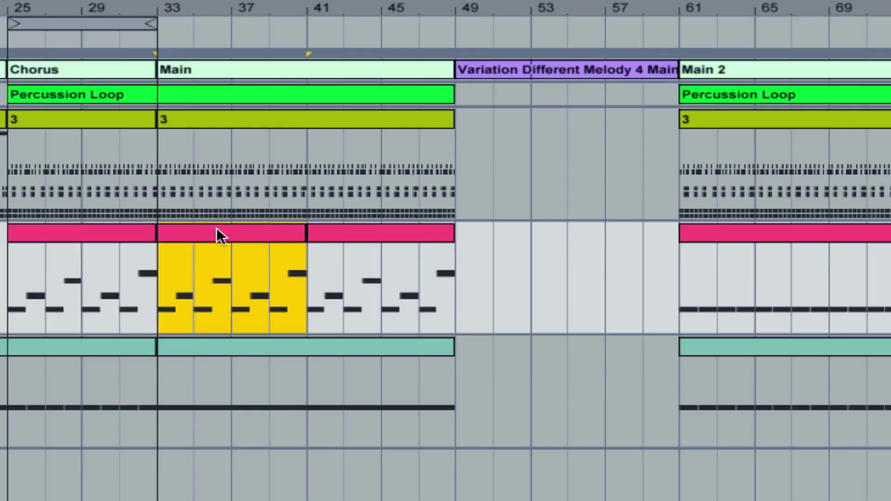
left_click(422, 233)
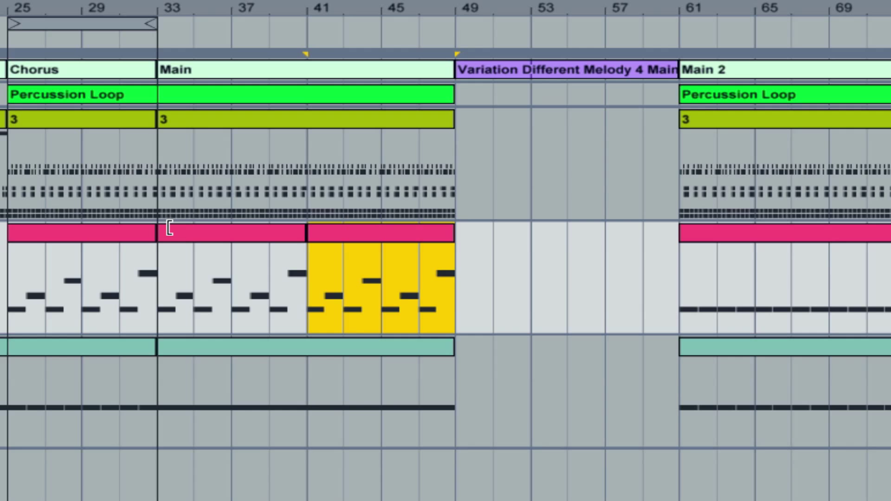
Step: Copy the chorus drone clip toward bars 41–49
scroll(96, 194, "down", 10)
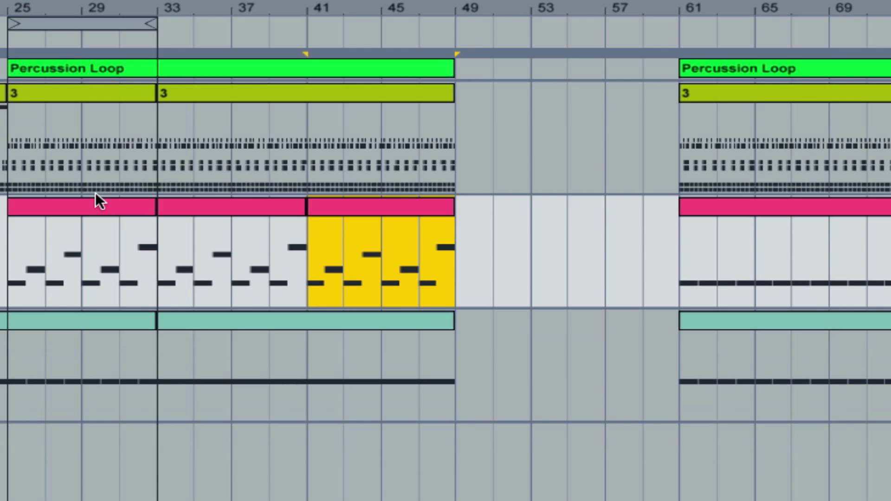
scroll(96, 192, "up", 5)
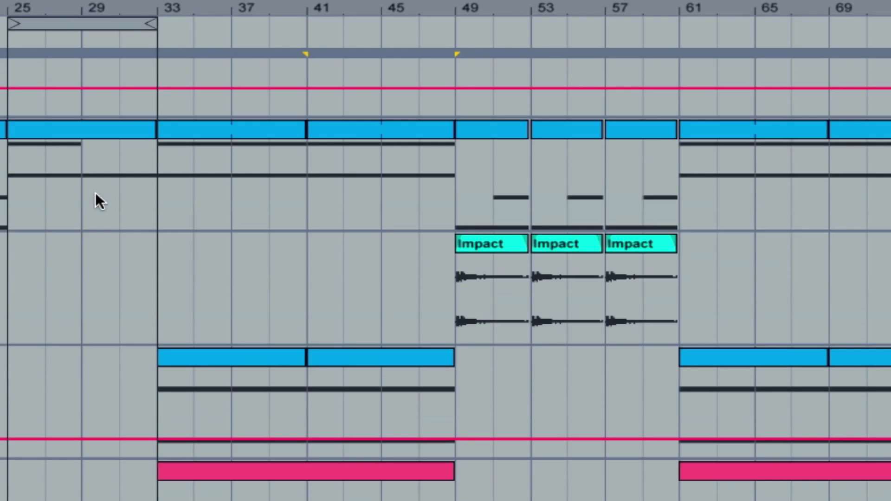
left_click(99, 233)
left_click(84, 274)
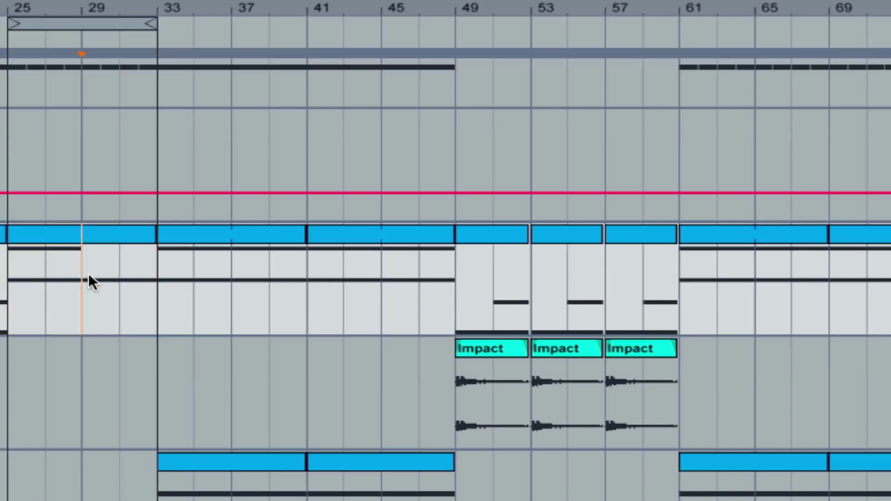
left_click_drag(77, 230, 388, 230)
Step: Open the chorus clip on the Beat track
scroll(325, 158, "up", 8)
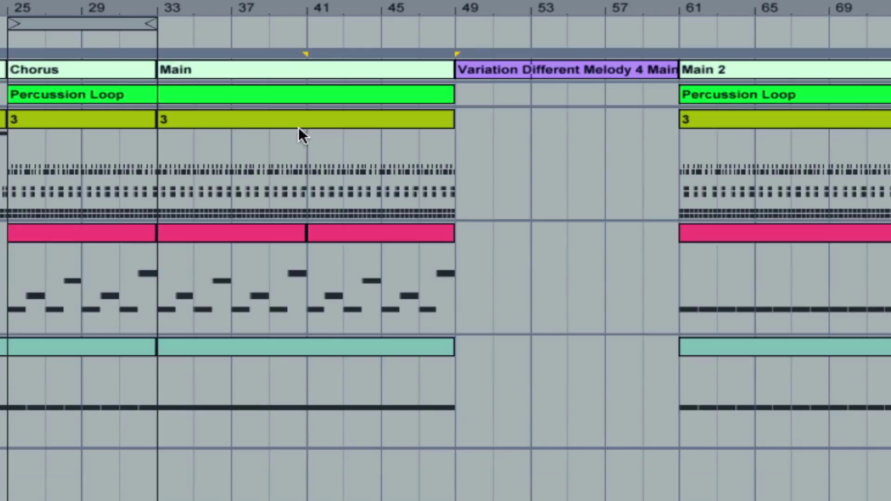
scroll(417, 228, "down", 8)
scroll(417, 229, "up", 8)
left_click(29, 117)
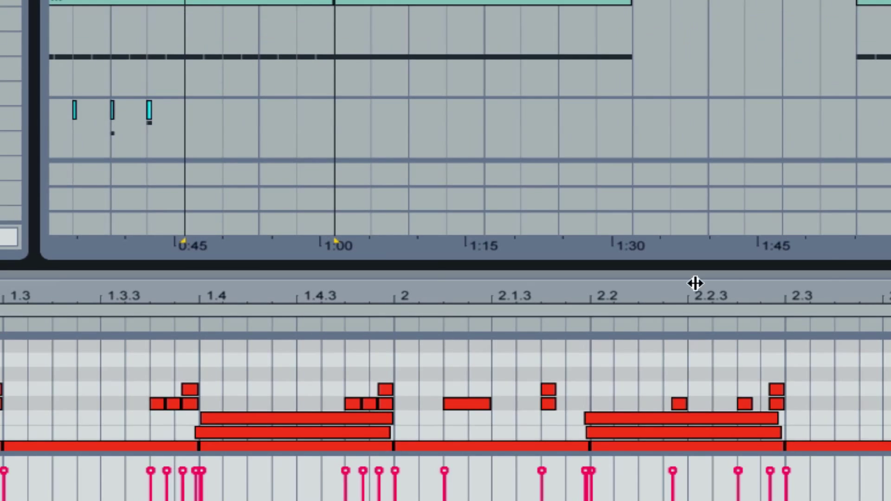
Step: Delete the hi-hat fill notes before bar 5 and around 6.4, 7.4 and 8.4
left_click_drag(465, 294, 465, 241)
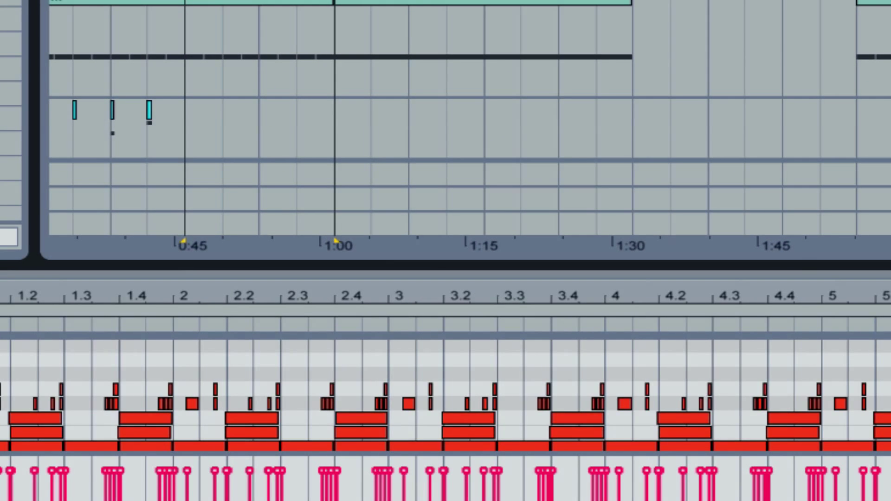
left_click_drag(794, 386, 820, 398)
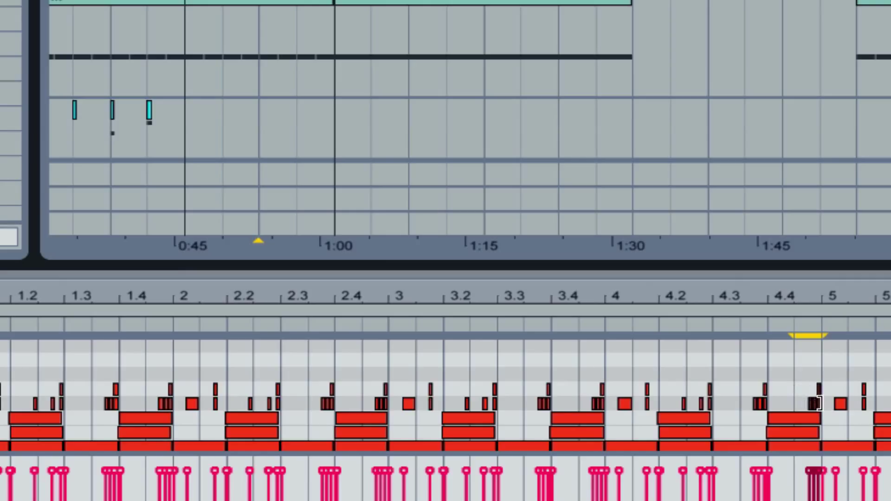
key("Delete")
left_click_drag(834, 291, 834, 344)
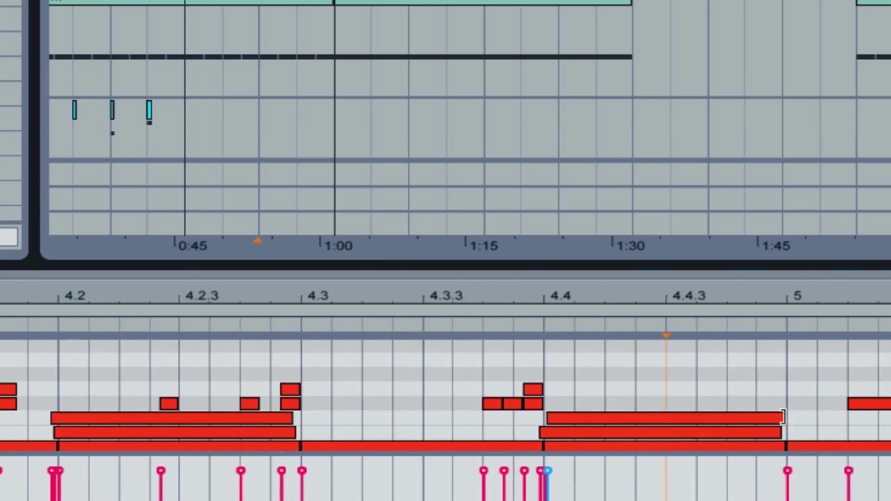
left_click_drag(788, 288, 822, 232)
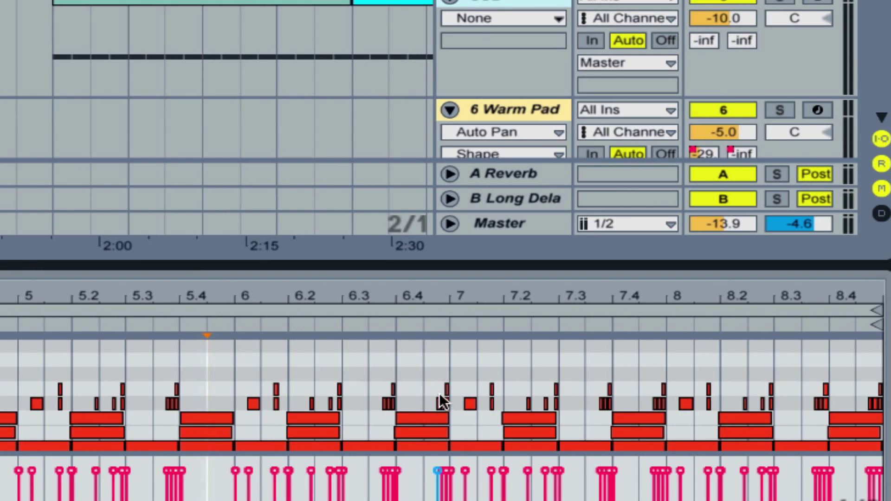
left_click_drag(427, 386, 455, 405)
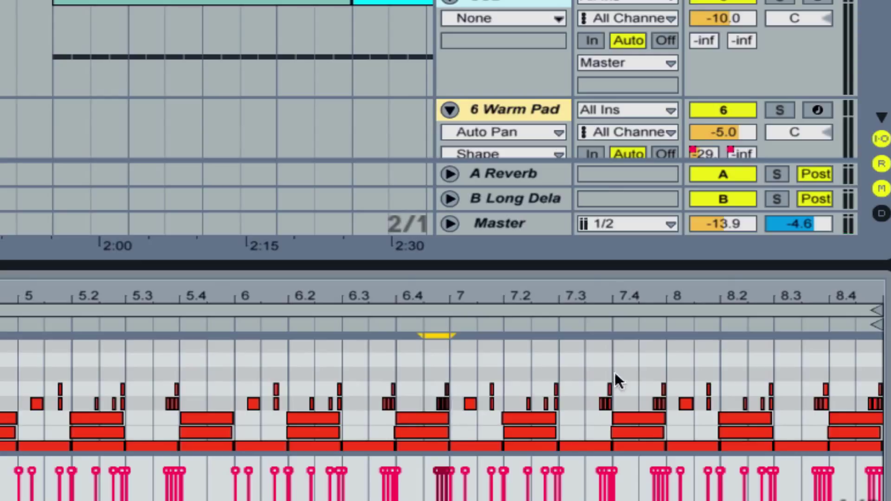
left_click_drag(640, 382, 664, 404)
left_click_drag(860, 386, 878, 405)
key("Delete")
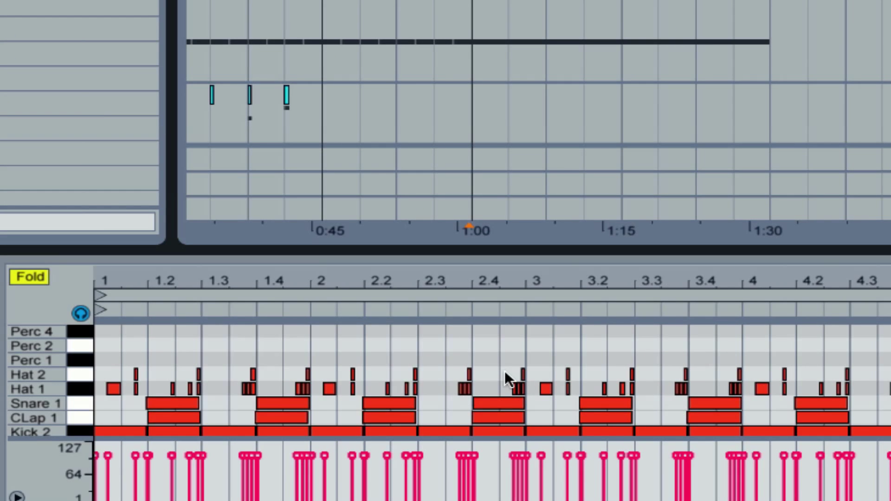
Step: Delete the Hat 1 and Hat 2 notes around 2.4, 3.4 and 1.4
left_click_drag(505, 373, 538, 394)
key("Delete")
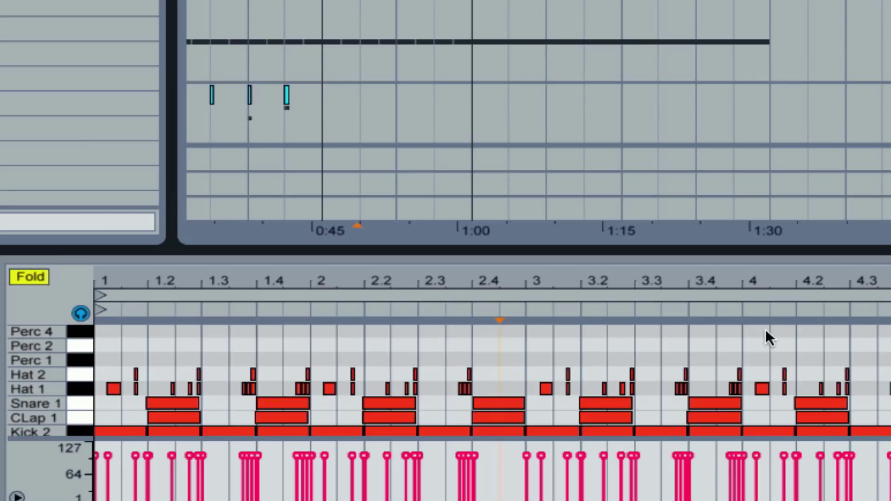
mouse_move(728, 360)
left_mouse_down()
mouse_move(739, 400)
mouse_move(742, 385)
left_mouse_up()
key("Delete")
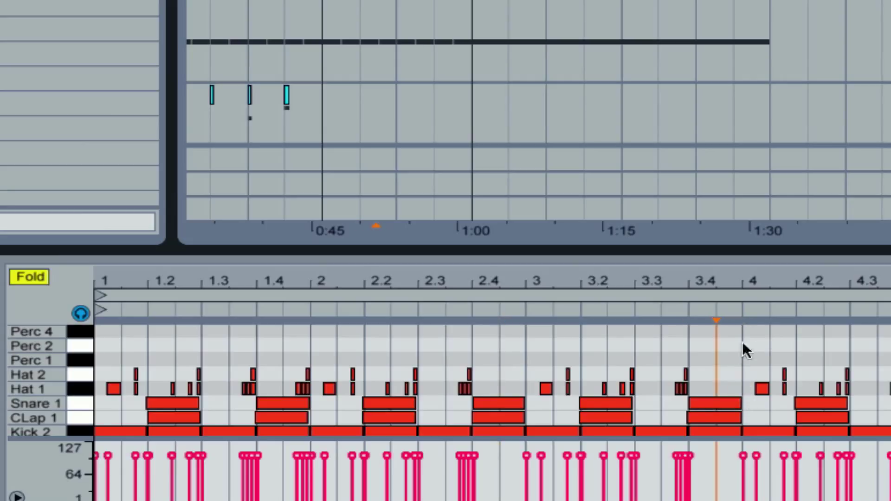
left_click_drag(287, 361, 311, 384)
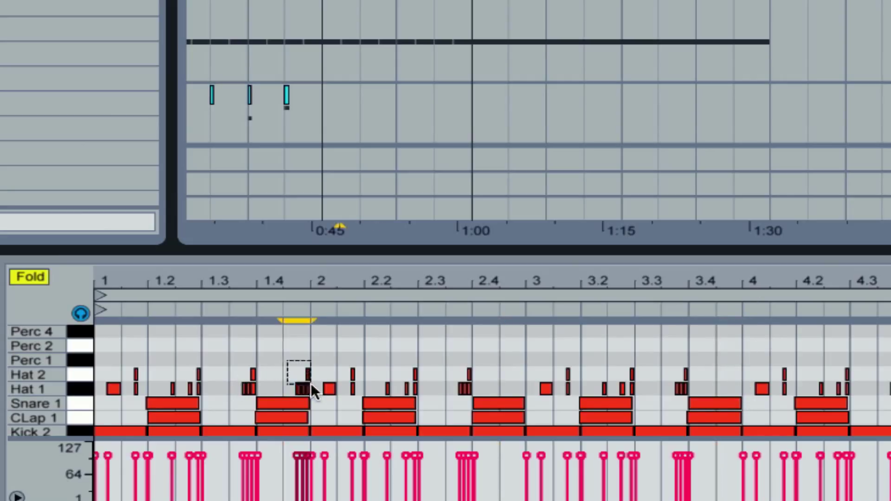
key("Delete")
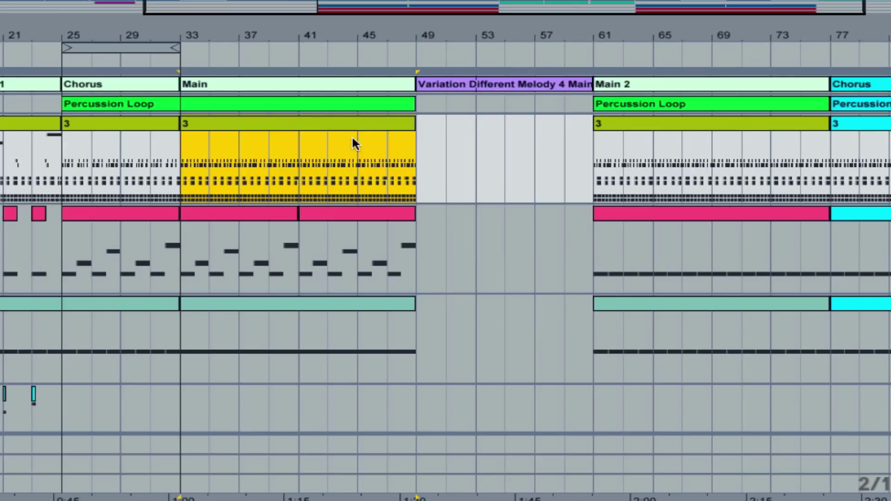
Step: Recolour the Chorus Beat clip at bars 25–33 mint green
right_click(130, 118)
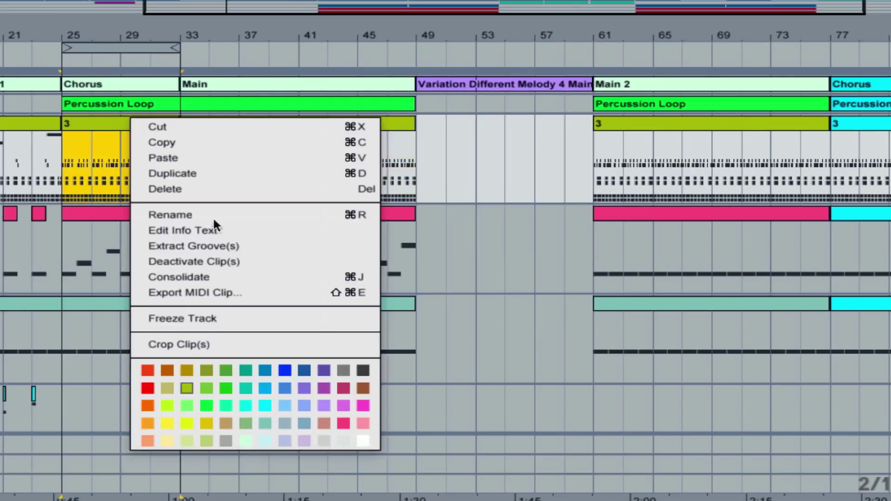
left_click(225, 406)
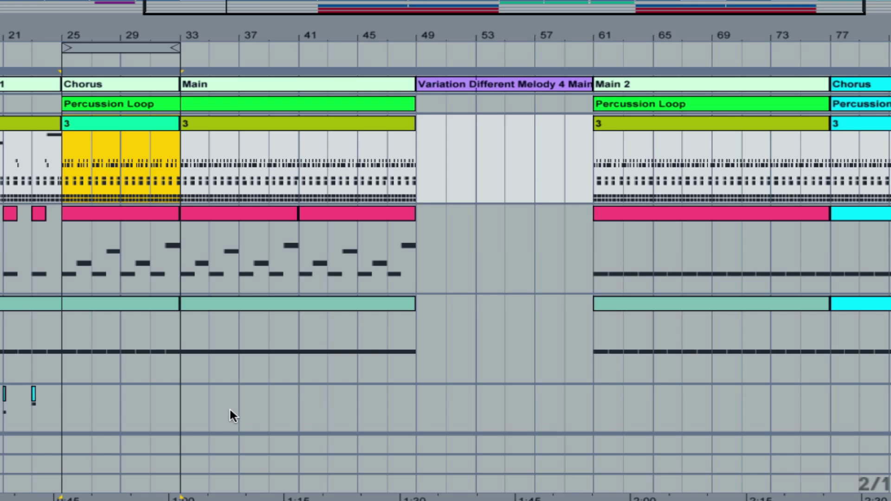
left_click_drag(241, 7, 214, 1)
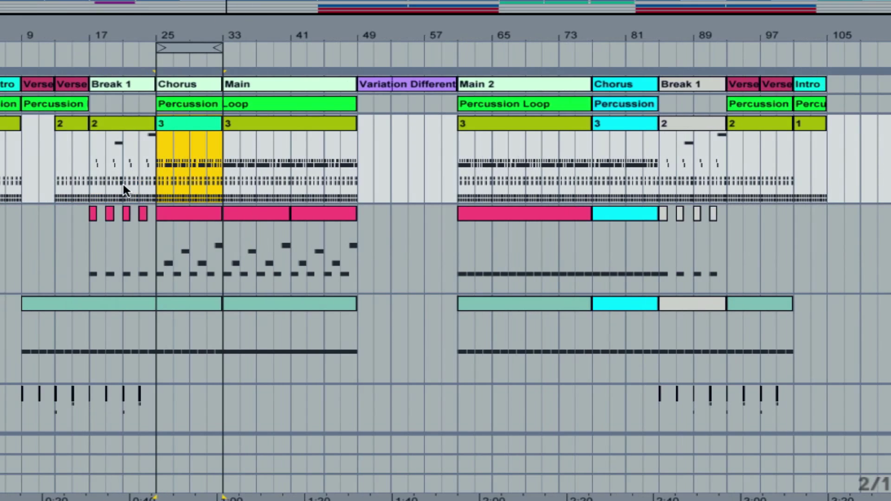
scroll(274, 212, "down", 3)
Step: Zoom the arrangement in around the Main section
scroll(216, 180, "down", 5)
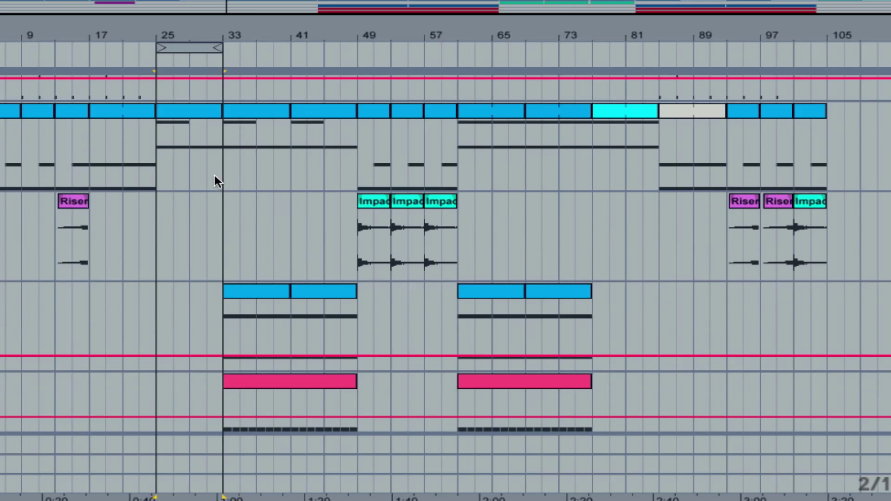
scroll(216, 180, "up", 6)
left_click(254, 126)
left_click_drag(271, 14, 283, 37)
Step: Delete the upper vocal note after bar 5 in the first Vox 1 clip
scroll(112, 268, "left", 3)
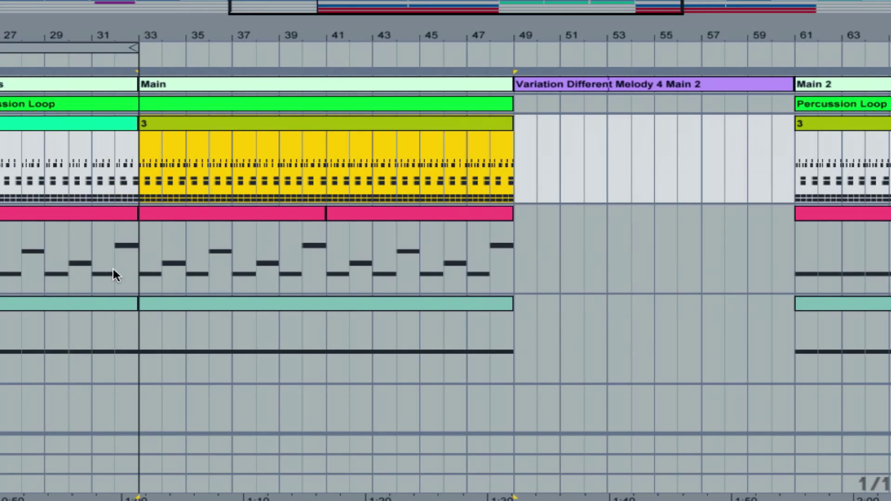
scroll(169, 226, "down", 3)
scroll(213, 223, "down", 4)
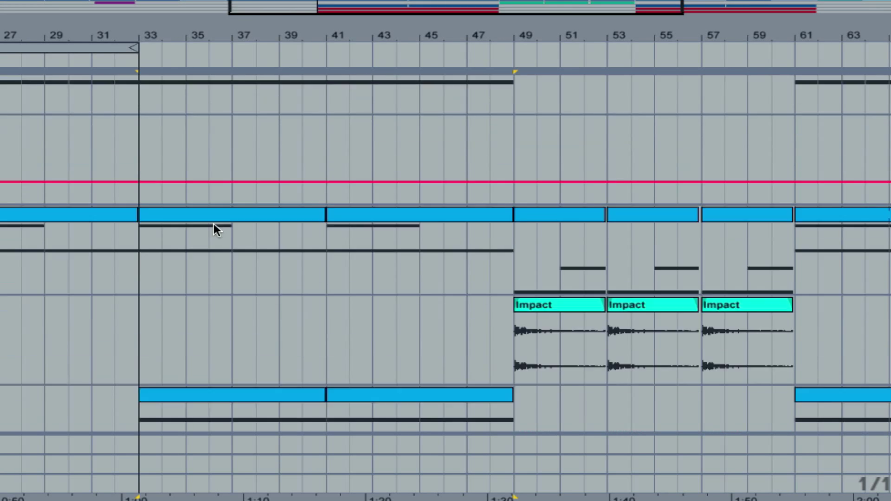
scroll(213, 224, "down", 3)
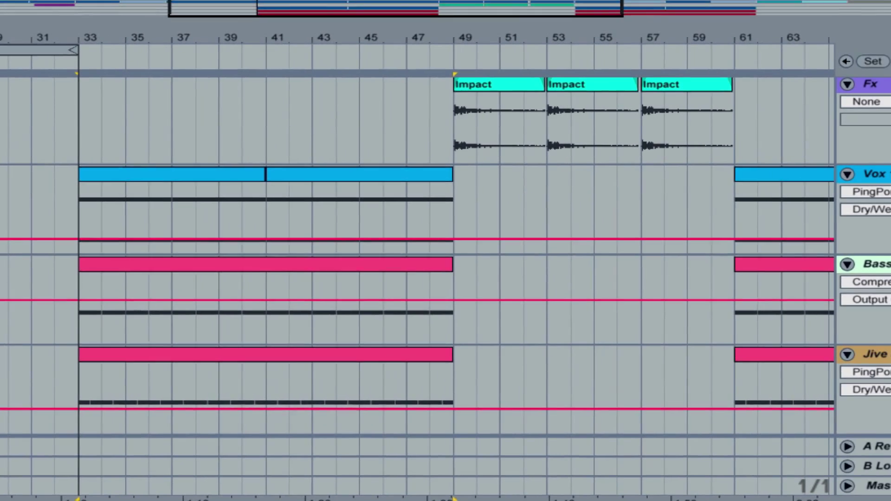
left_click(856, 176)
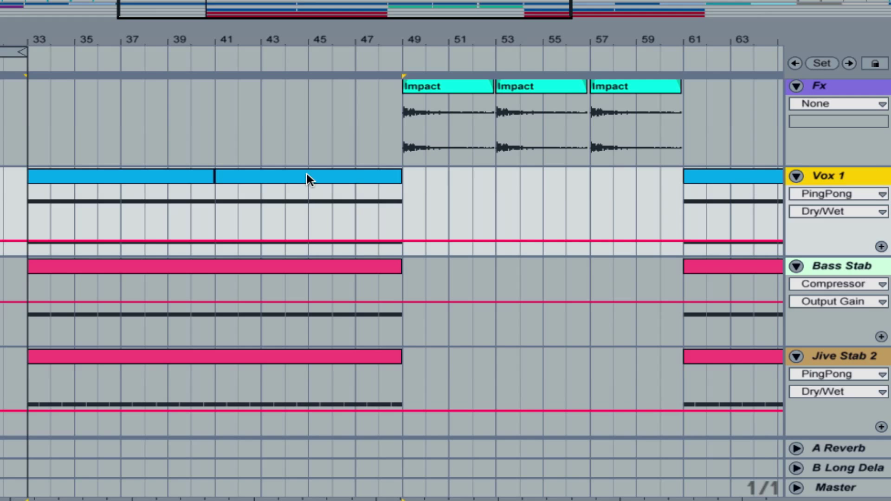
left_click(132, 177)
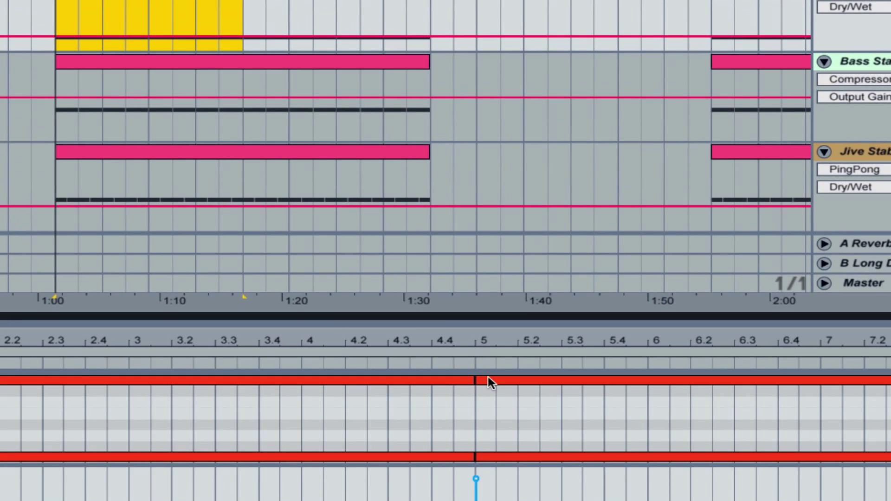
left_click(489, 379)
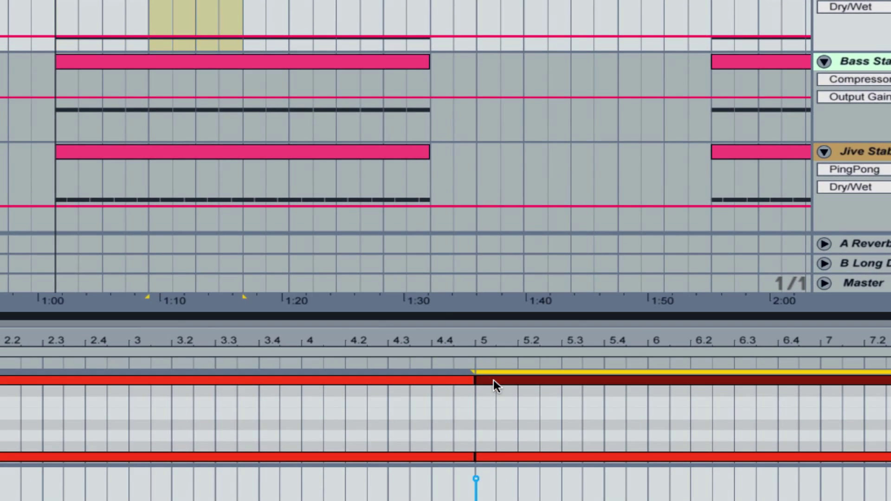
left_click(494, 380)
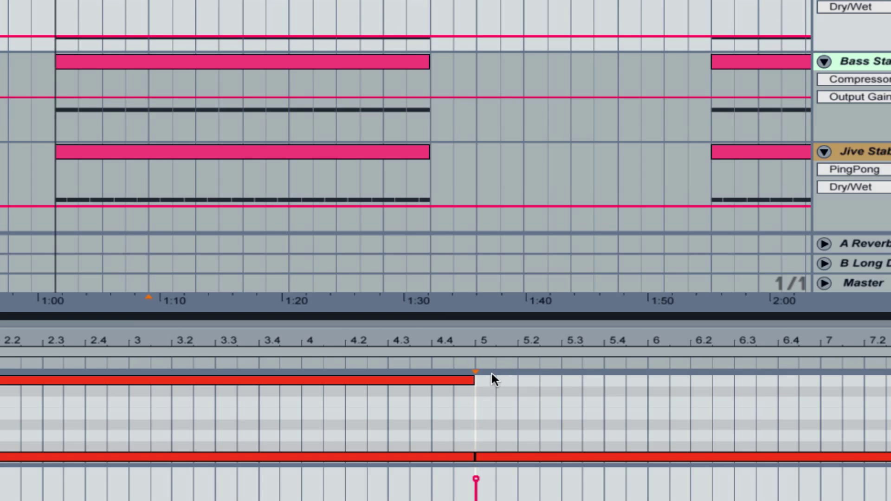
Step: Select the second Vox 1 clip, then the Main section's Bass Stab clip
left_click_drag(67, 0, 255, 0)
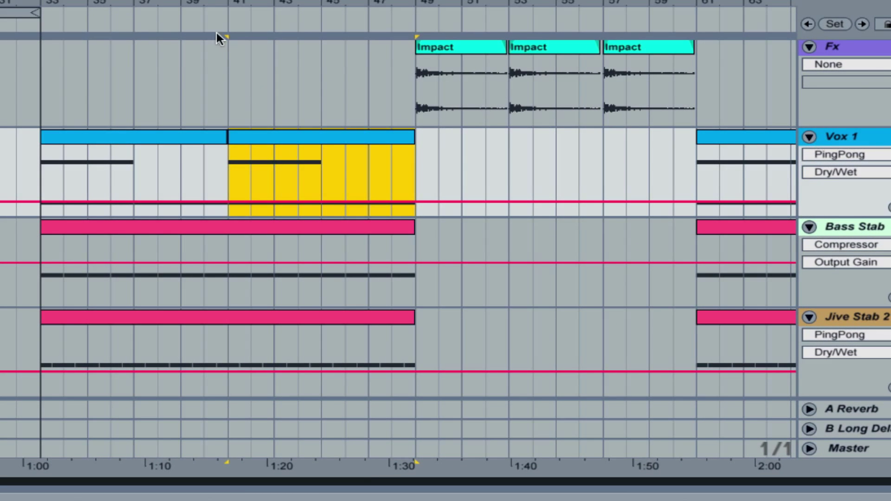
scroll(241, 102, "up", 10)
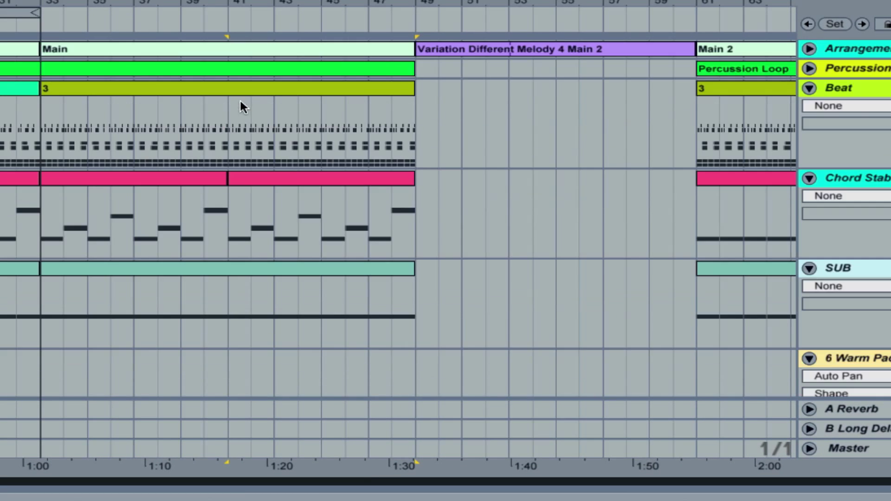
scroll(234, 194, "down", 10)
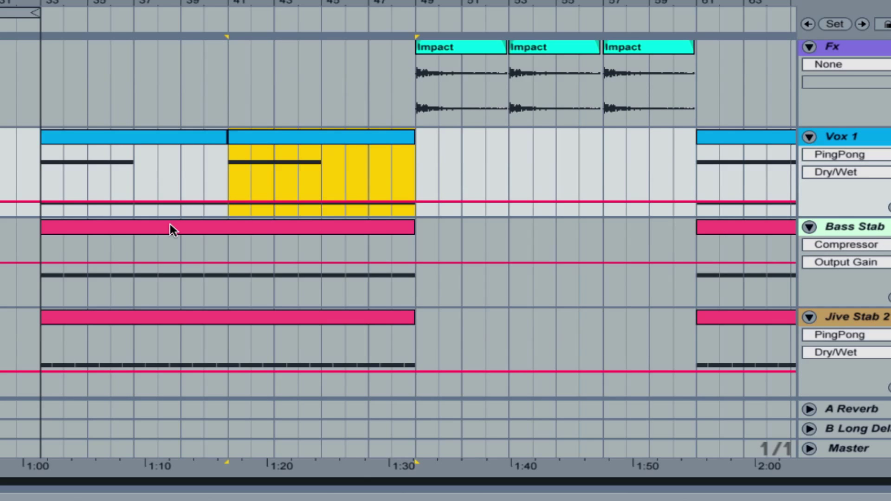
left_click(170, 227)
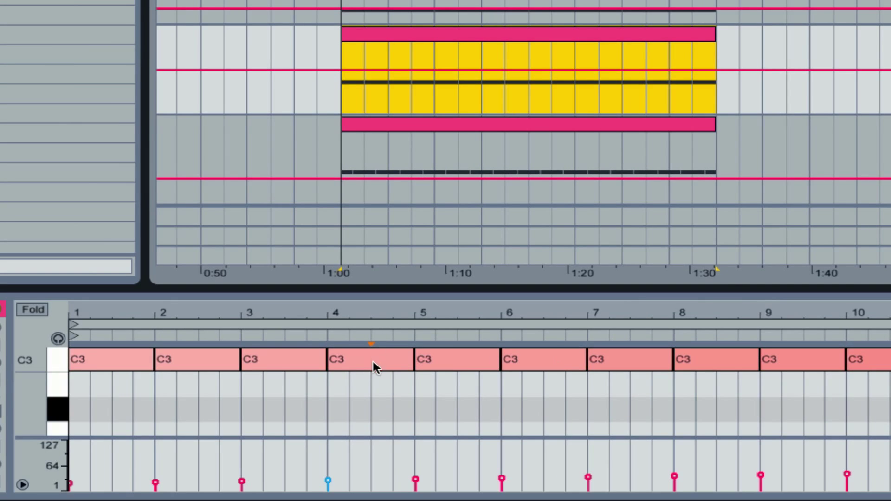
Step: Raise the early Bass Stab C3 notes, bringing bar 2 up to D3
scroll(372, 360, "up", 2)
left_click(361, 368)
left_click(189, 408)
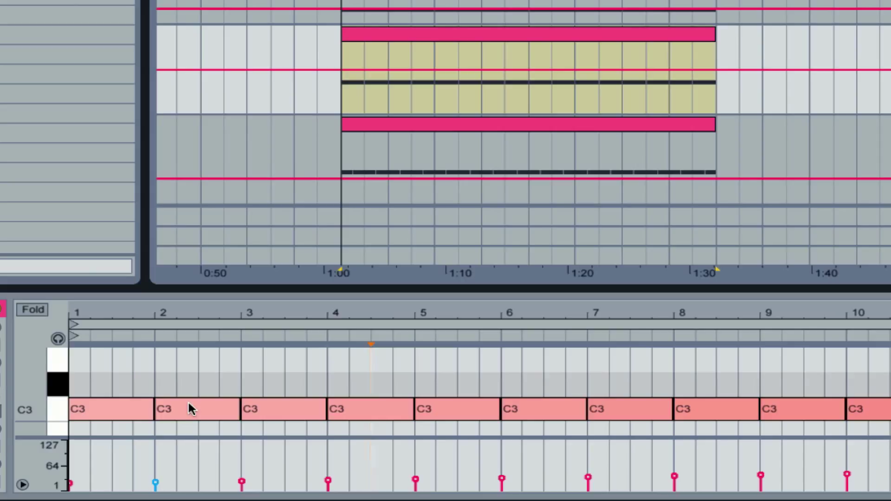
left_click(126, 409)
left_click(171, 403)
left_click_drag(175, 410, 185, 388)
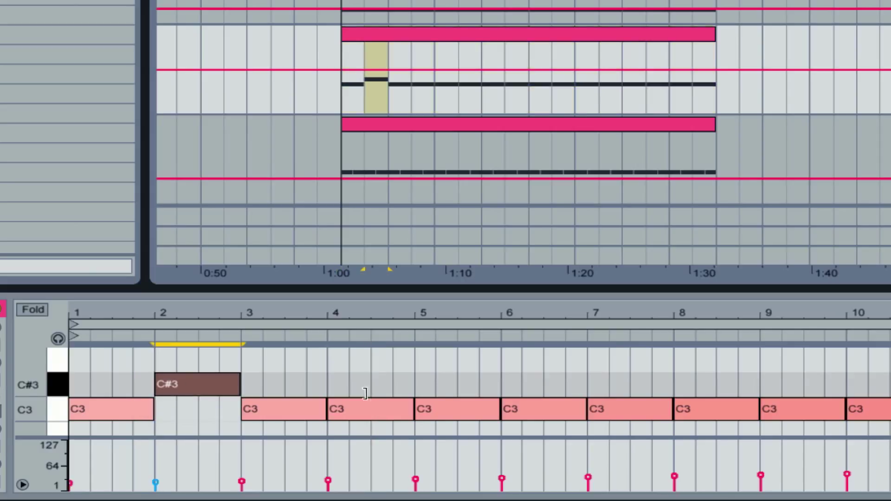
left_click_drag(384, 402, 385, 378)
key("Up")
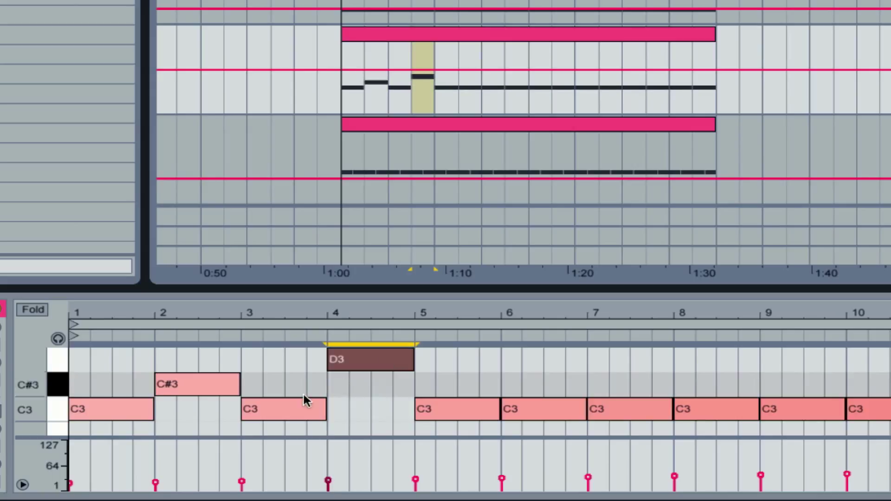
scroll(296, 401, "up", 1)
left_click(213, 406)
key("Up")
scroll(345, 380, "up", 2)
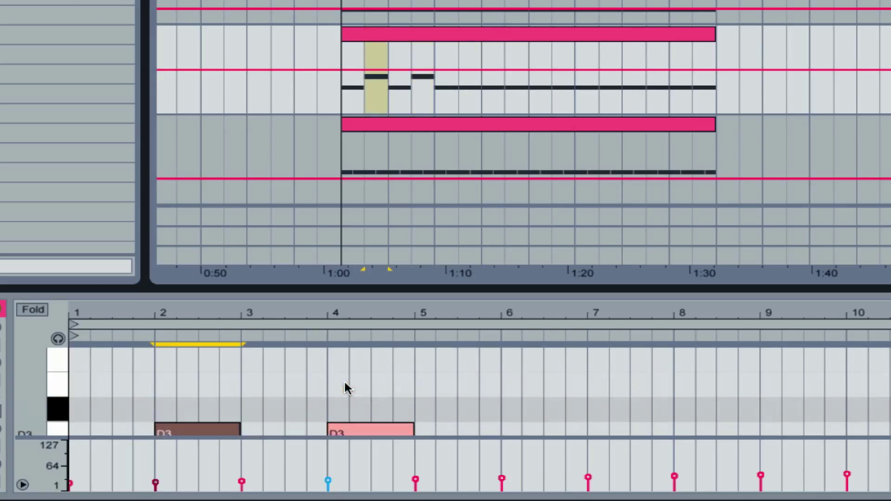
left_click_drag(344, 429, 361, 391)
scroll(464, 390, "down", 2)
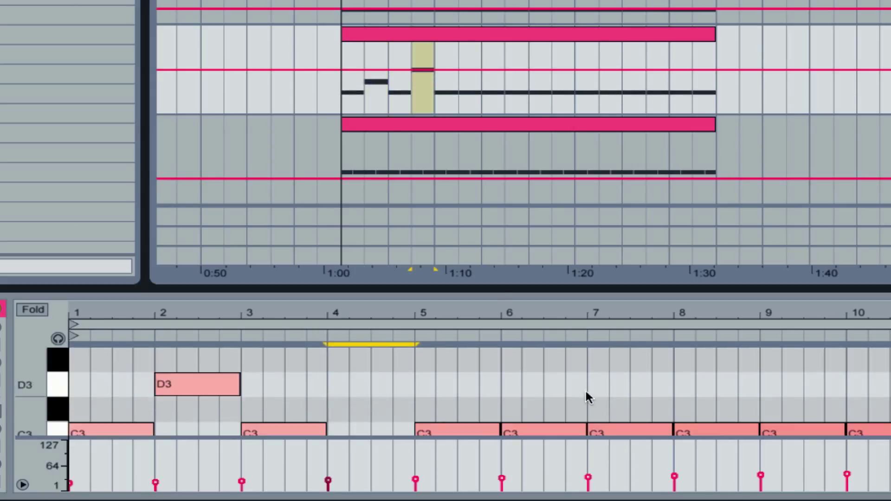
Step: Raise the bar 6, 8 and 10 notes to F3, G3 and the A3 peak
left_click_drag(522, 288, 523, 0)
scroll(643, 10, "up", 5)
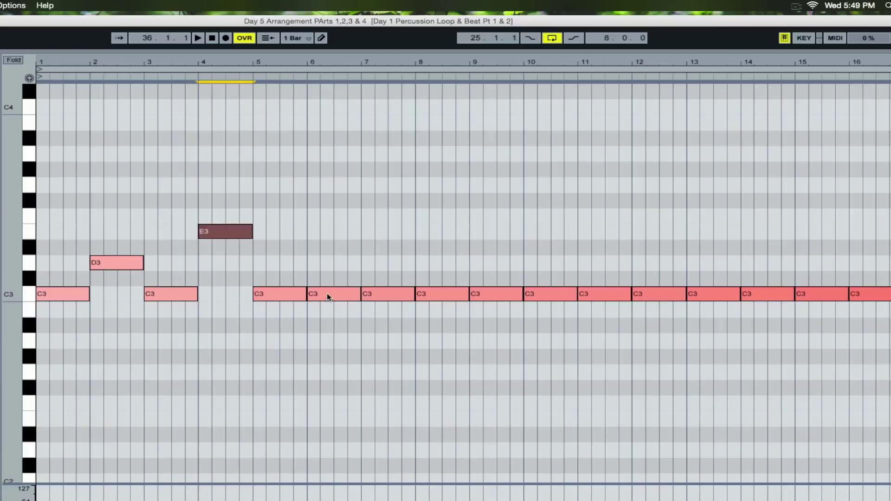
left_click(327, 293)
left_click_drag(352, 274, 355, 214)
left_click_drag(450, 297, 454, 184)
left_click_drag(551, 285, 551, 153)
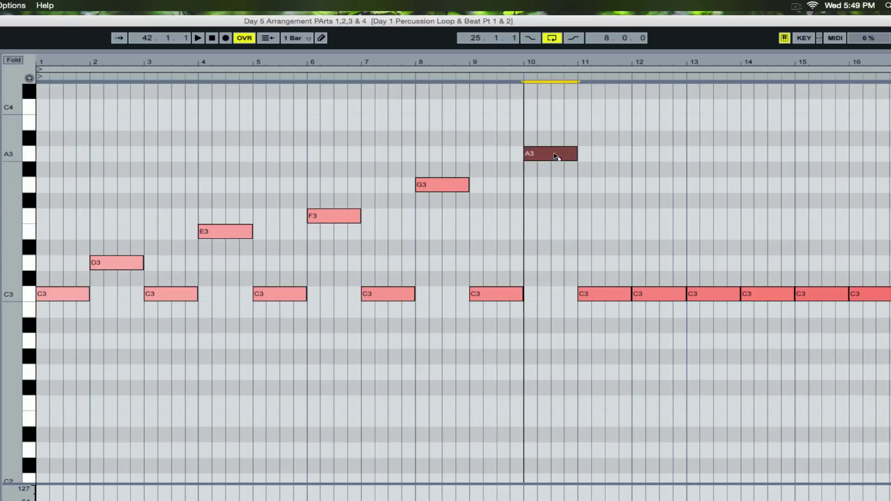
scroll(649, 276, "up", 2)
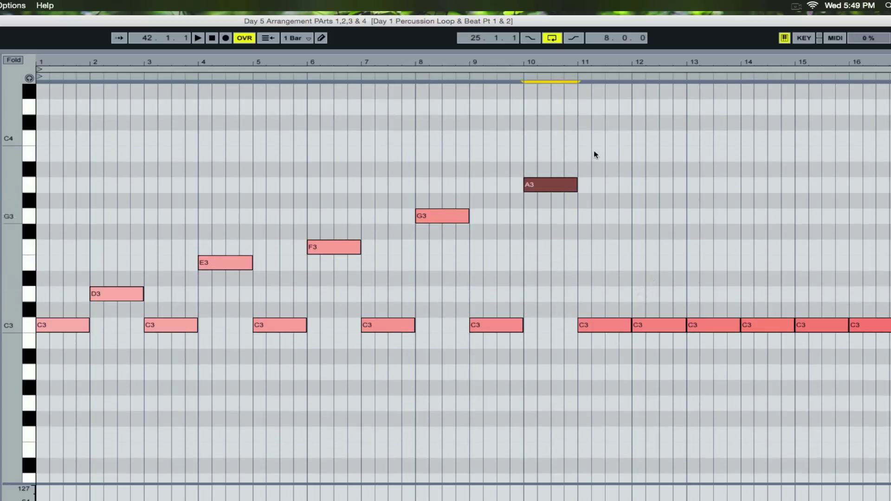
Step: Make the melody descend through G3, E3 and D3, then return to the arrangement
mouse_move(647, 325)
left_mouse_down()
mouse_move(649, 247)
mouse_move(639, 216)
left_mouse_up()
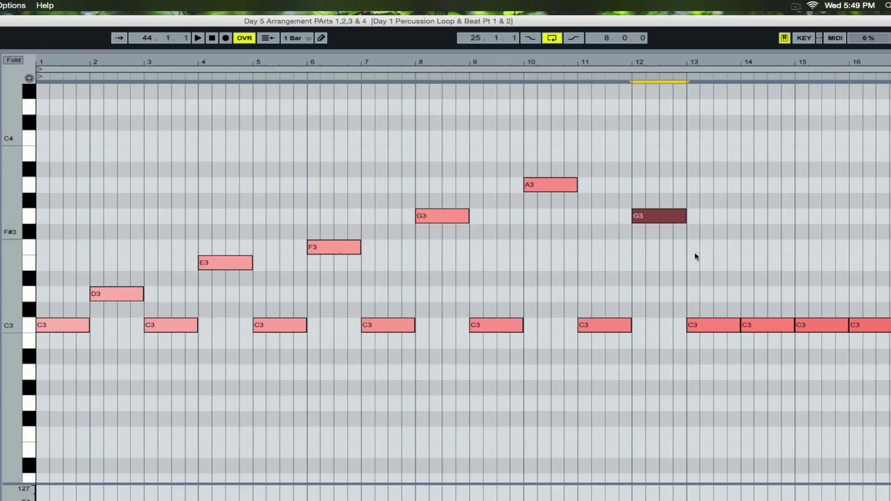
mouse_move(720, 326)
left_mouse_down()
mouse_move(722, 270)
mouse_move(722, 325)
left_mouse_up()
mouse_move(815, 325)
left_mouse_down()
mouse_move(816, 297)
mouse_move(816, 324)
mouse_move(773, 268)
left_mouse_up()
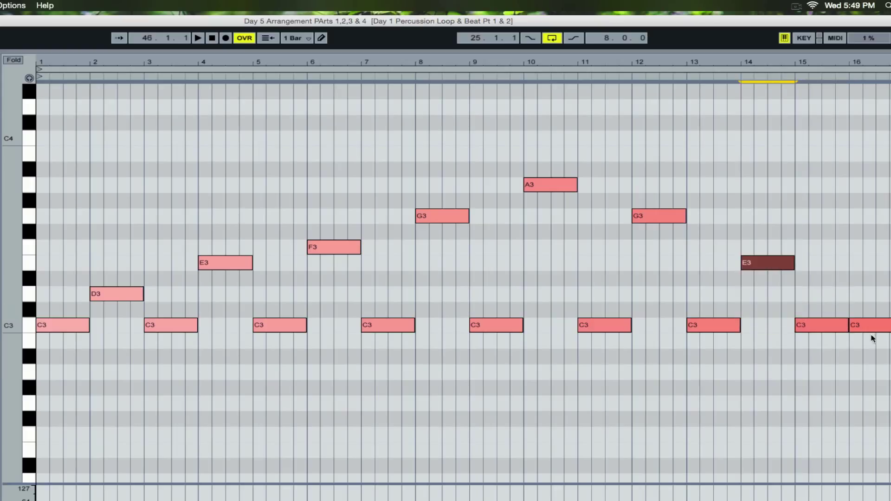
left_click_drag(874, 326, 877, 297)
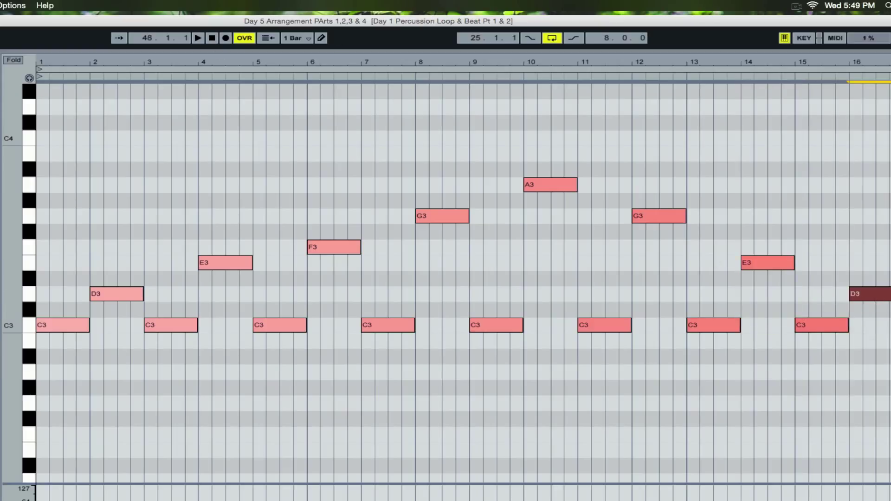
left_click_drag(82, 49, 86, 500)
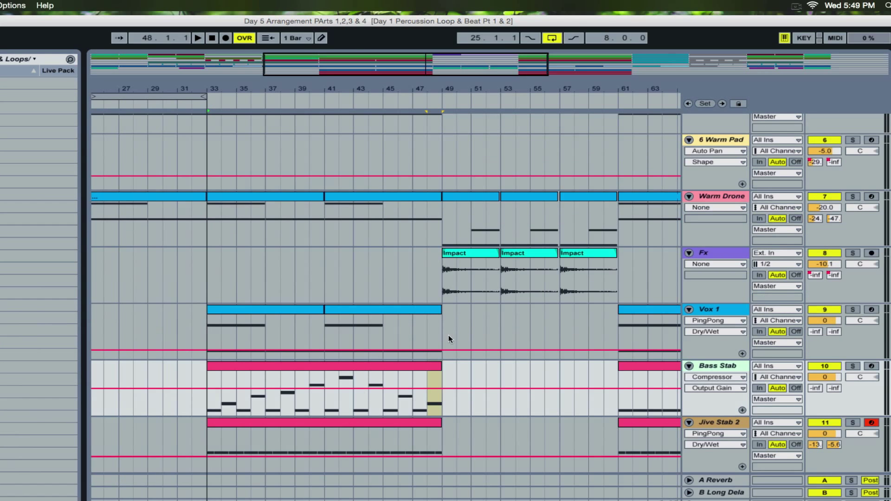
Step: Copy the Bass Stab melody clip into Main 2 and show Device View beside Live Devices
left_click_drag(354, 68, 352, 37)
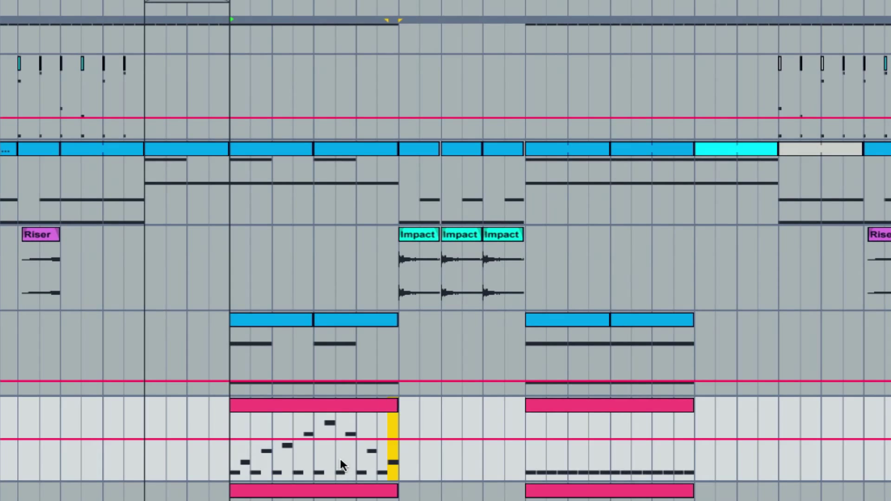
left_click_drag(339, 406, 641, 422)
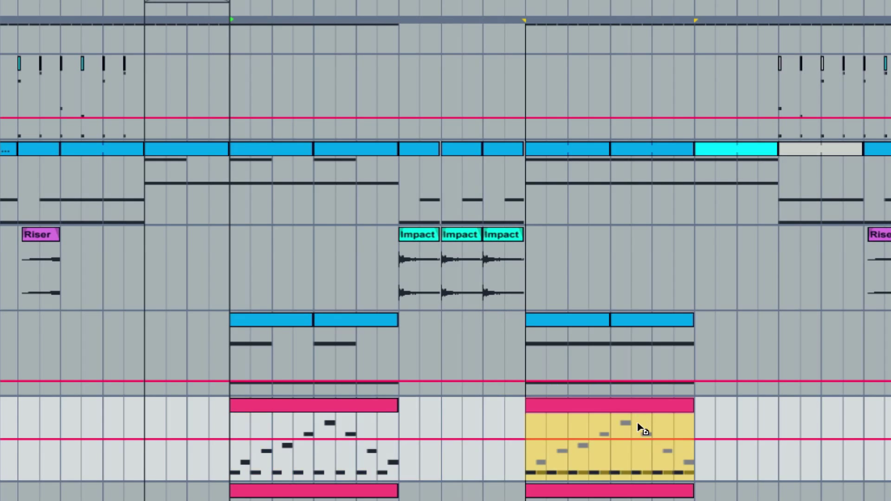
scroll(601, 200, "up", 5)
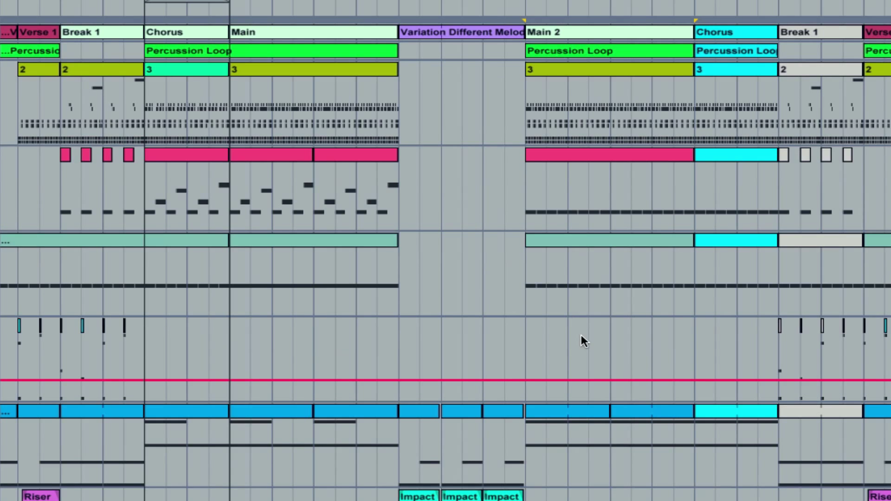
scroll(581, 341, "down", 5)
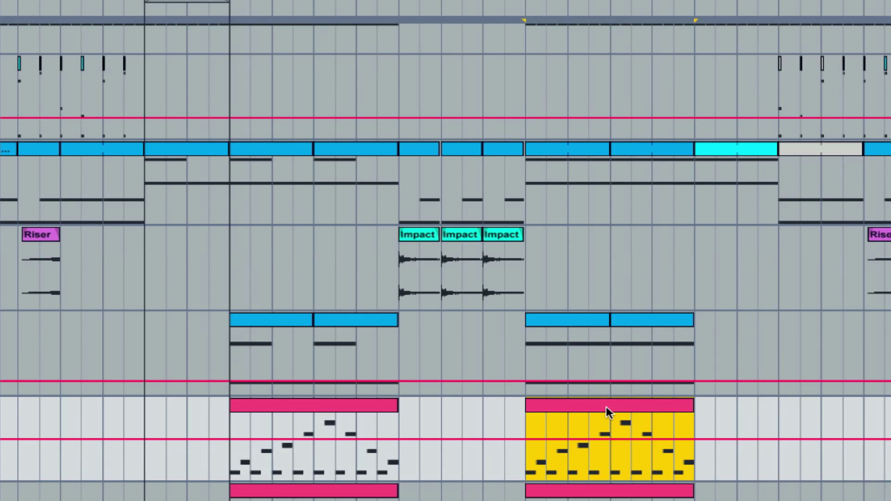
scroll(606, 407, "down", 3)
key("shift+Tab")
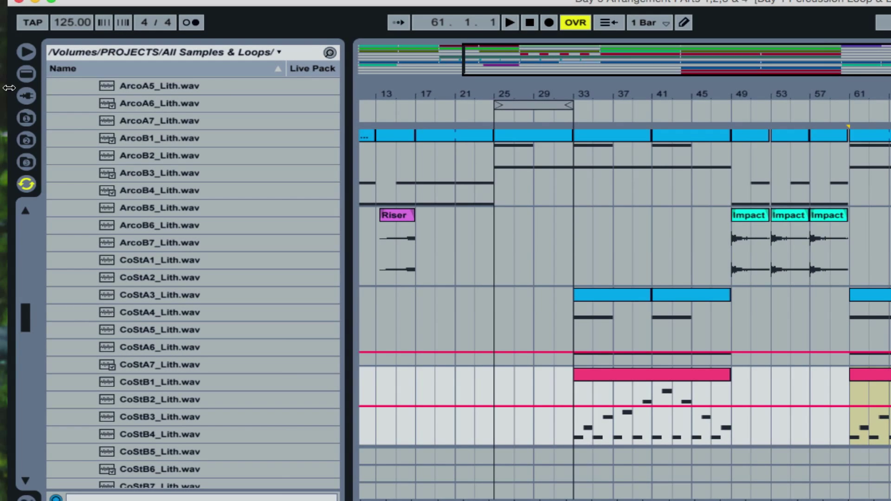
left_click(26, 74)
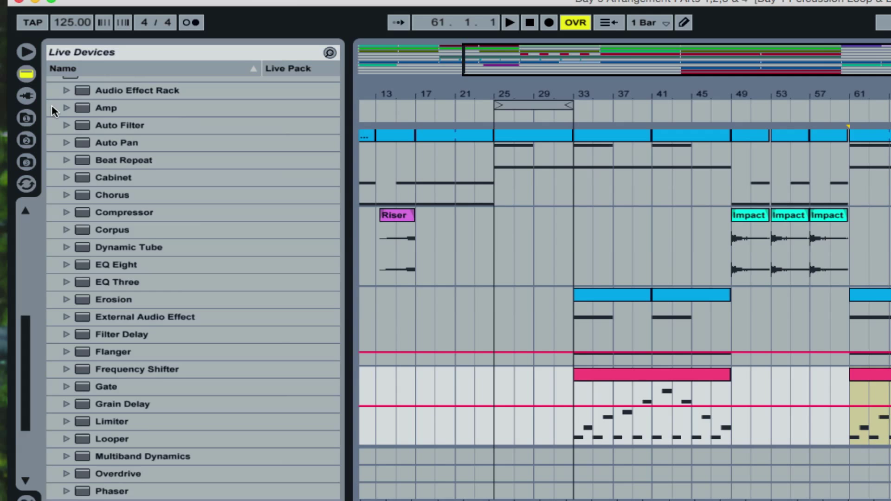
Step: Add the Random MIDI effect to the Bass Stab track
scroll(161, 197, "up", 5)
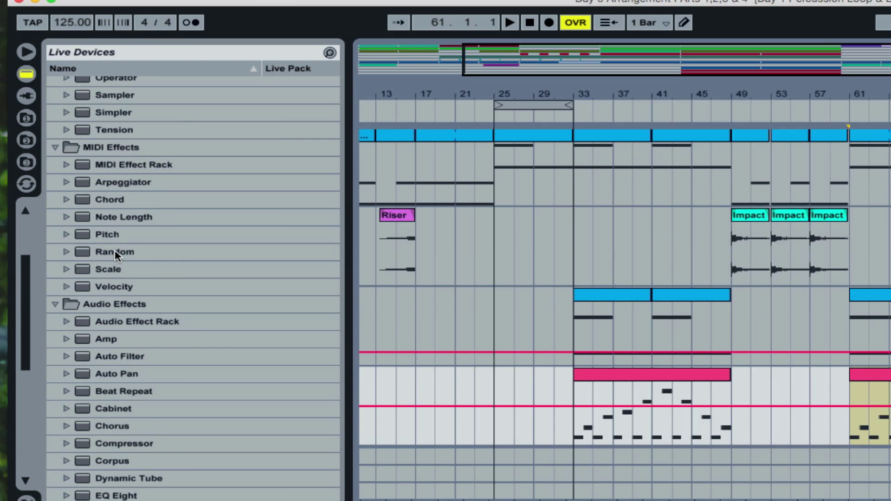
left_click(115, 250)
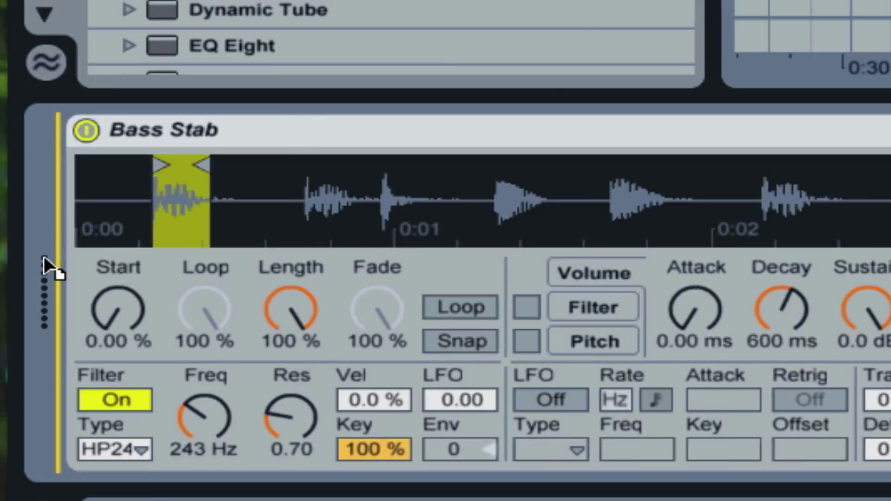
left_click_drag(43, 257, 43, 256)
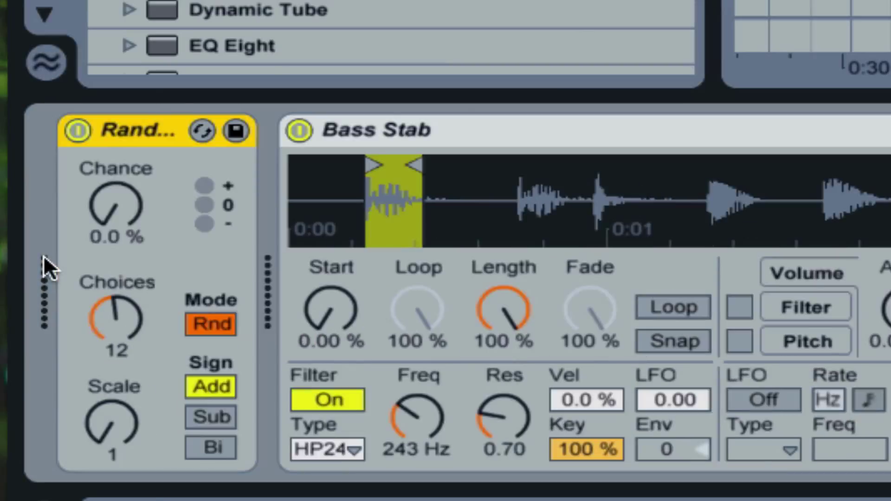
Step: Set Random to Chance 15 %, 24 choices and Alt mode, then switch it off
left_click_drag(107, 196, 101, 217)
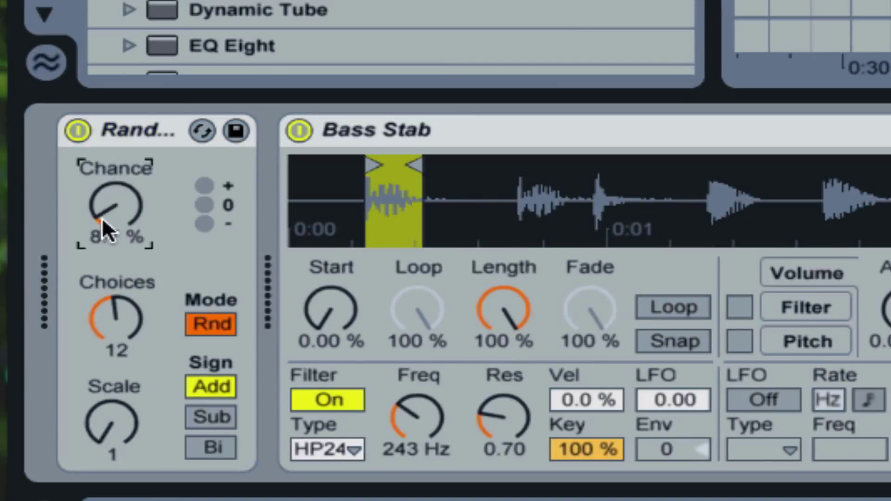
type("15")
key("Return")
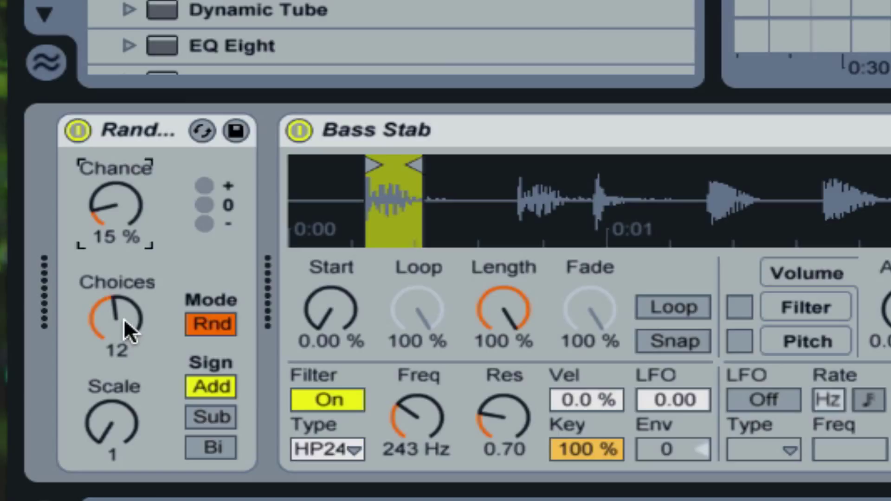
mouse_move(123, 319)
left_mouse_down()
mouse_move(124, 311)
mouse_move(125, 323)
left_mouse_up()
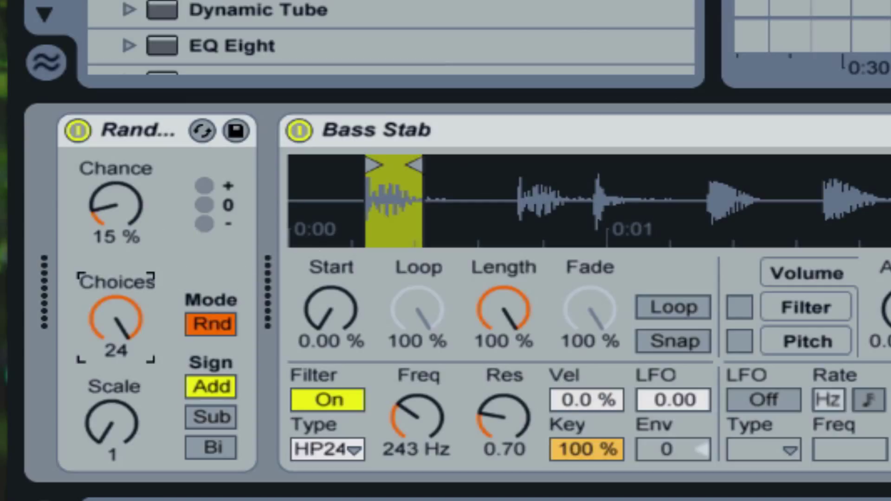
left_click(212, 325)
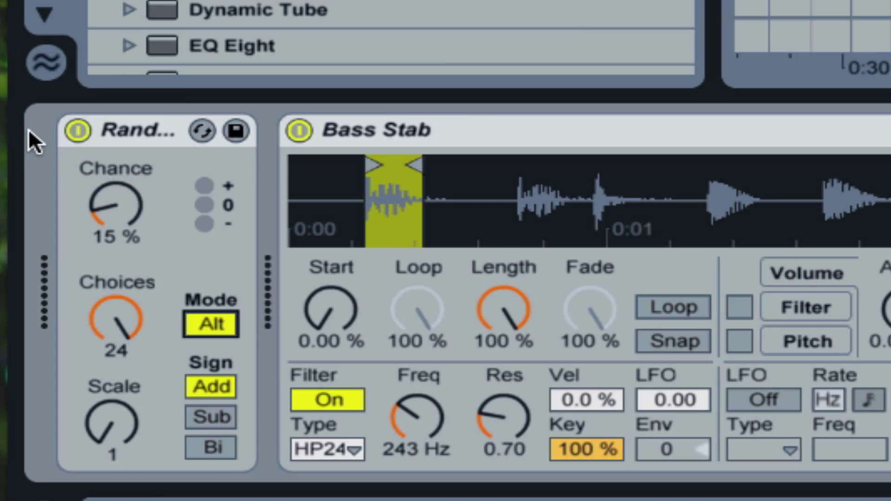
left_click(77, 131)
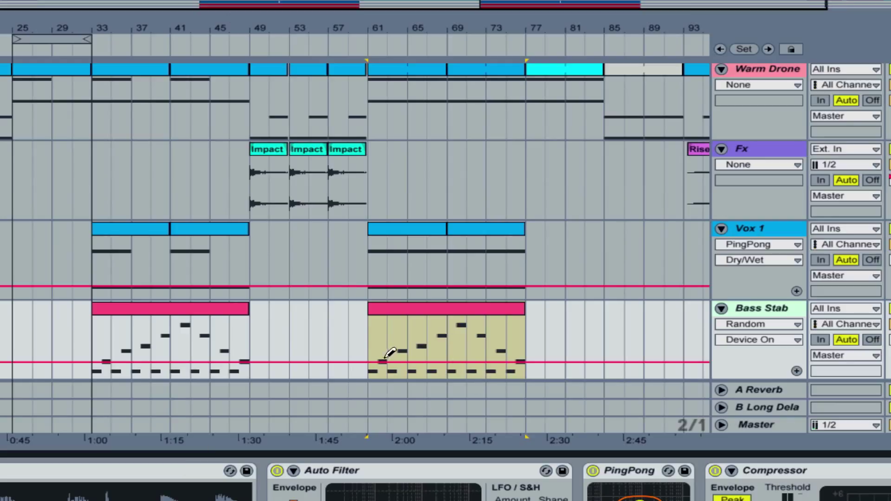
Step: Automate Random's Device On over the Main 2 clip, bars 61–77, and hide Detail View
mouse_move(388, 354)
left_mouse_down()
mouse_move(441, 328)
mouse_move(511, 321)
mouse_move(392, 310)
left_mouse_up()
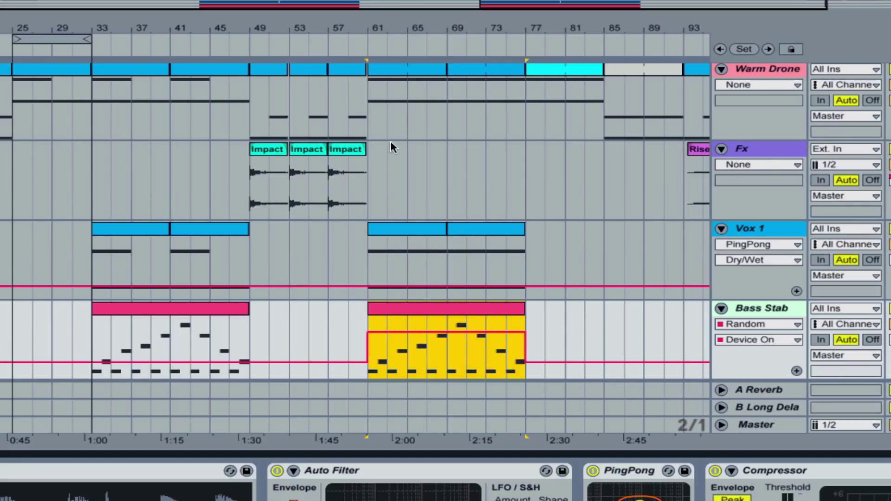
scroll(392, 143, "up", 8)
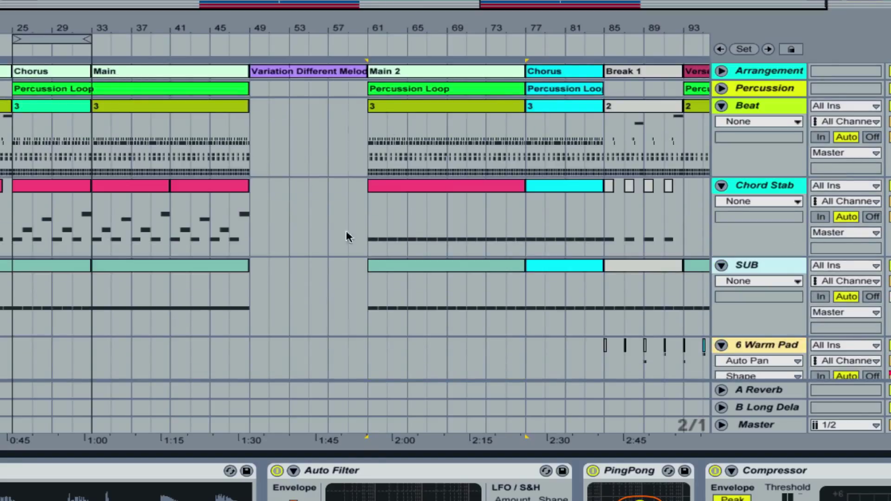
left_click_drag(363, 456, 363, 500)
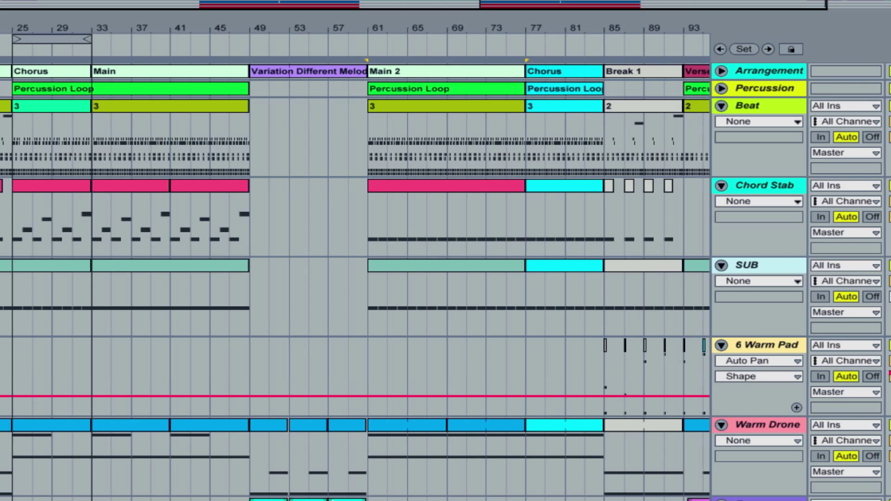
scroll(424, 219, "down", 1)
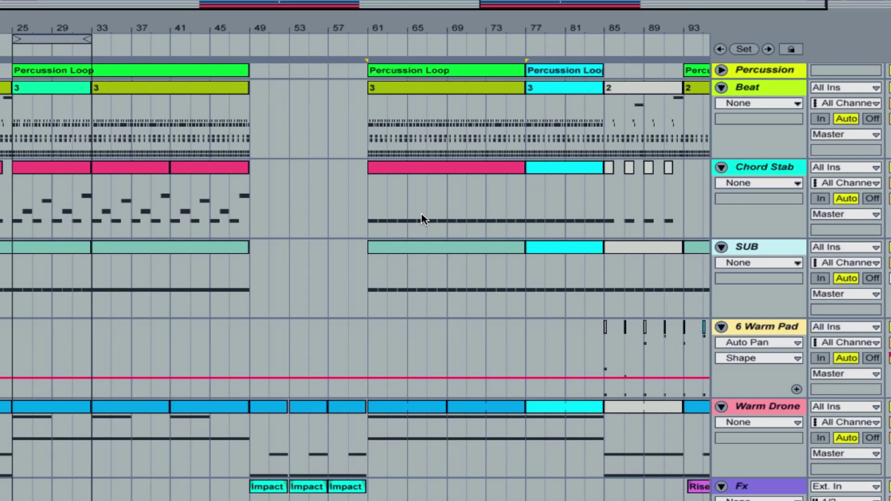
scroll(422, 227, "down", 5)
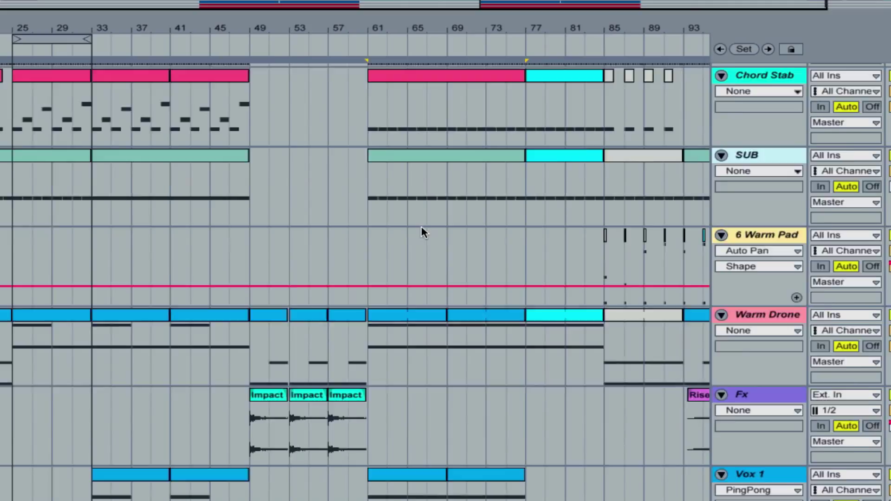
scroll(422, 230, "up", 6)
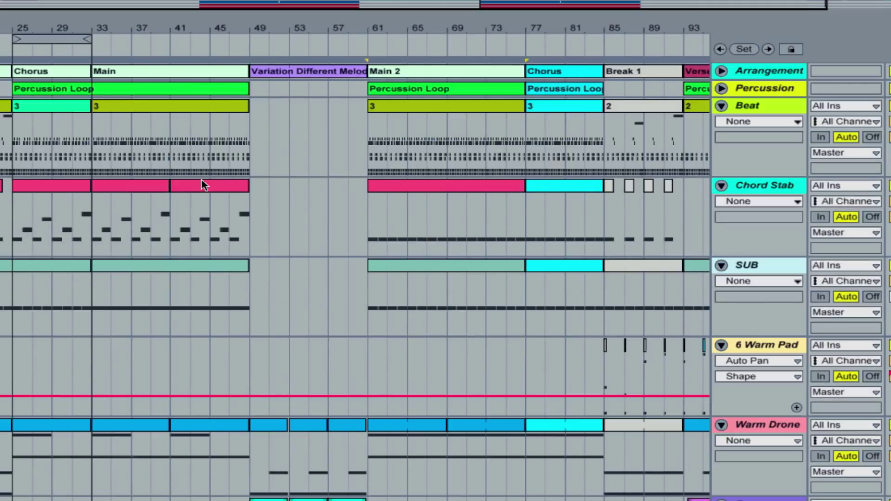
Step: Copy the Chord Stab clip into Main 2 at bar 61 and open its notes
left_click_drag(204, 185, 492, 185)
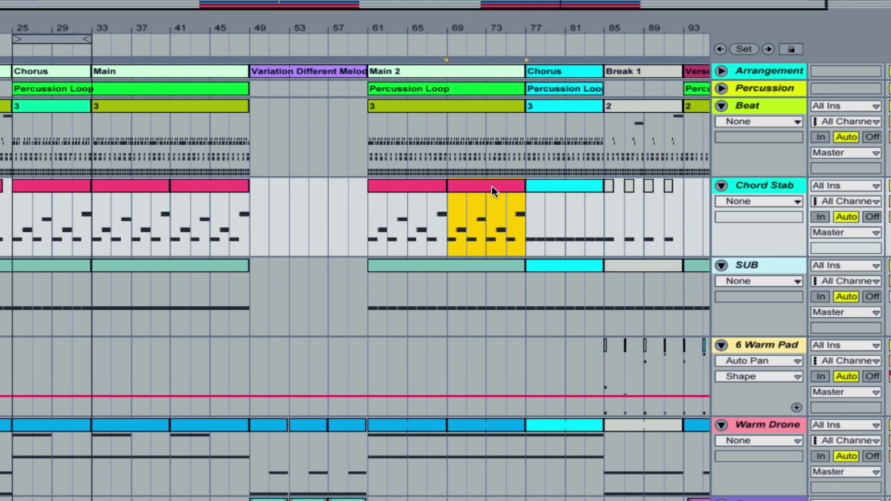
double_click(431, 186)
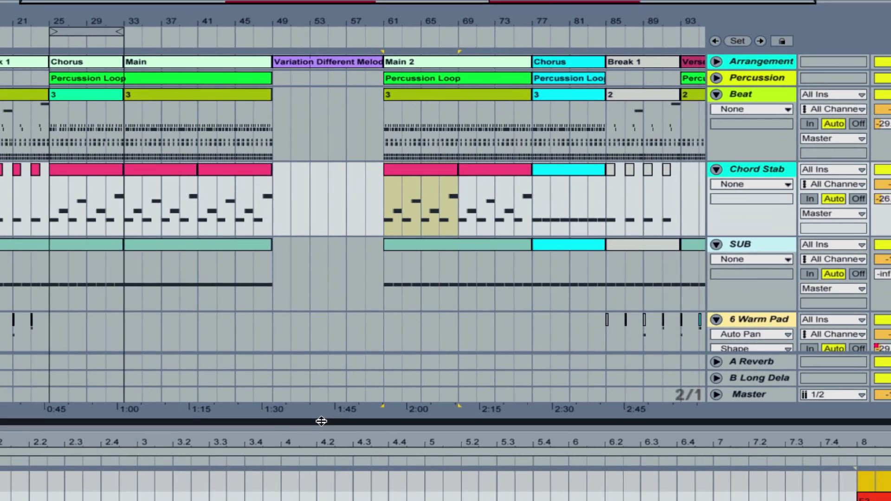
left_click_drag(300, 454, 321, 270)
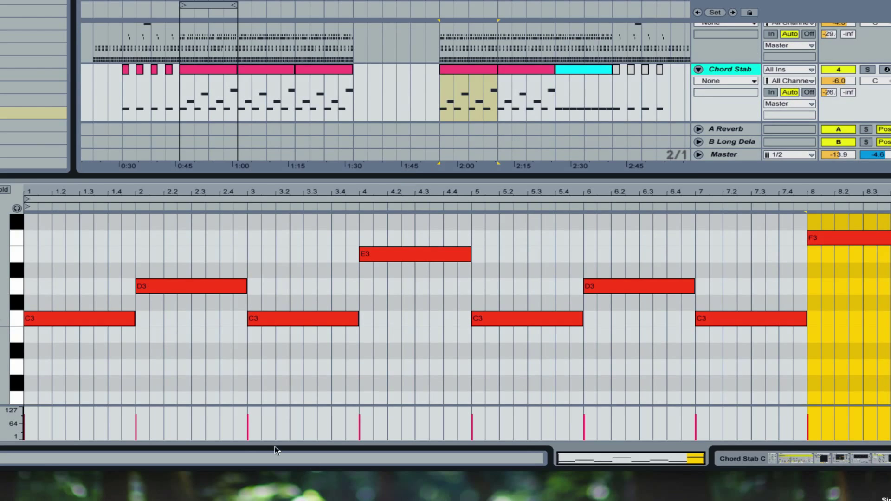
scroll(241, 373, "up", 2)
scroll(241, 373, "down", 1)
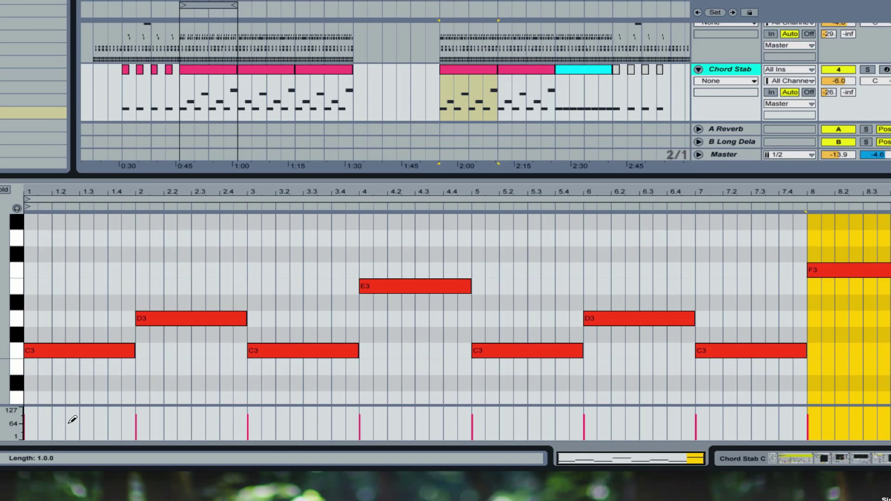
key("b")
Step: Repitch the bar 1–4 Chord Stab notes to D3, C3, D3 and C3
left_click_drag(99, 352, 99, 321)
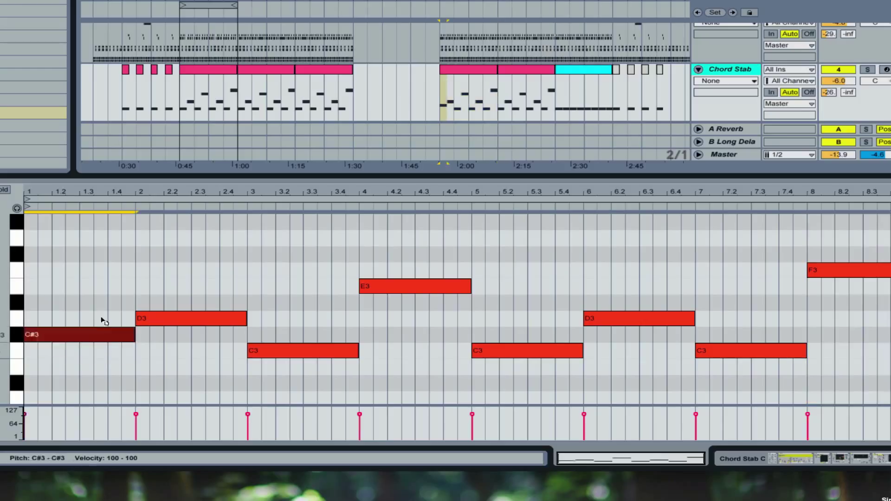
left_click_drag(156, 322, 168, 354)
left_click_drag(339, 352, 338, 322)
left_click_drag(409, 284, 411, 352)
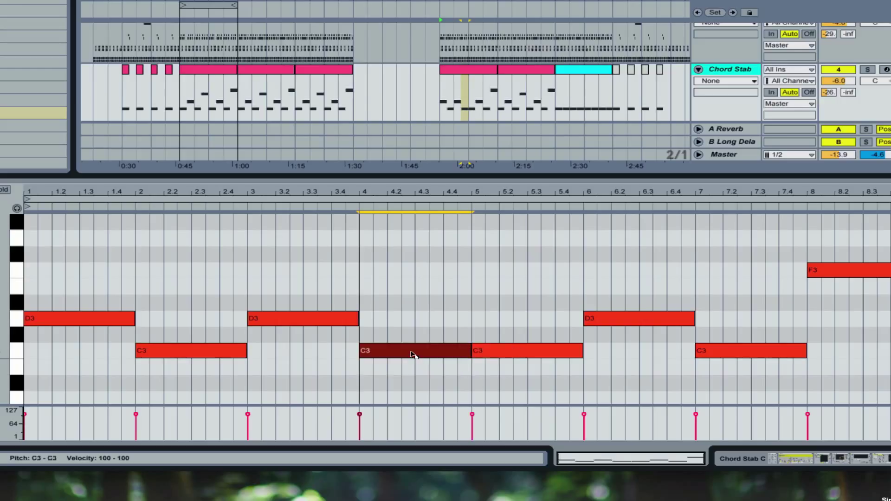
Step: Set the bar 5–8 notes to E3, C3, D3 and C3, then collapse the editor
left_click_drag(518, 351, 519, 297)
left_click_drag(630, 325, 636, 360)
left_click_drag(764, 349, 766, 320)
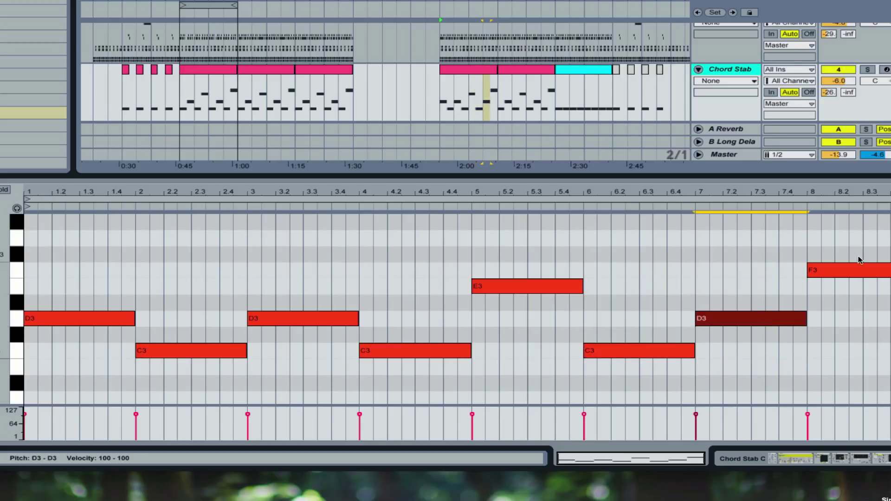
left_click_drag(856, 272, 857, 351)
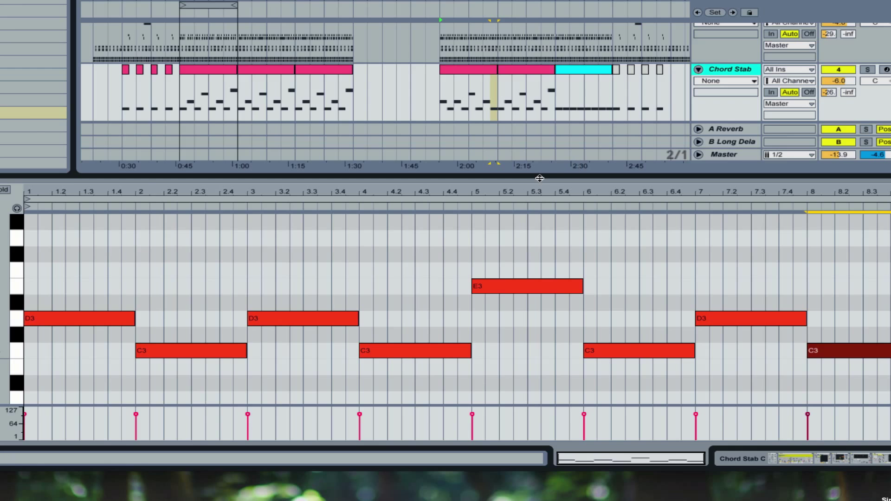
left_click_drag(539, 177, 542, 417)
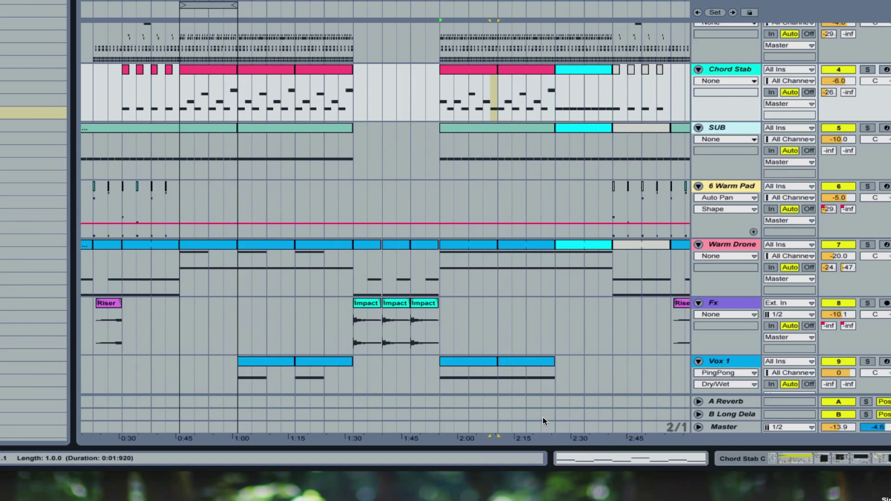
left_click(470, 69)
left_click(508, 70)
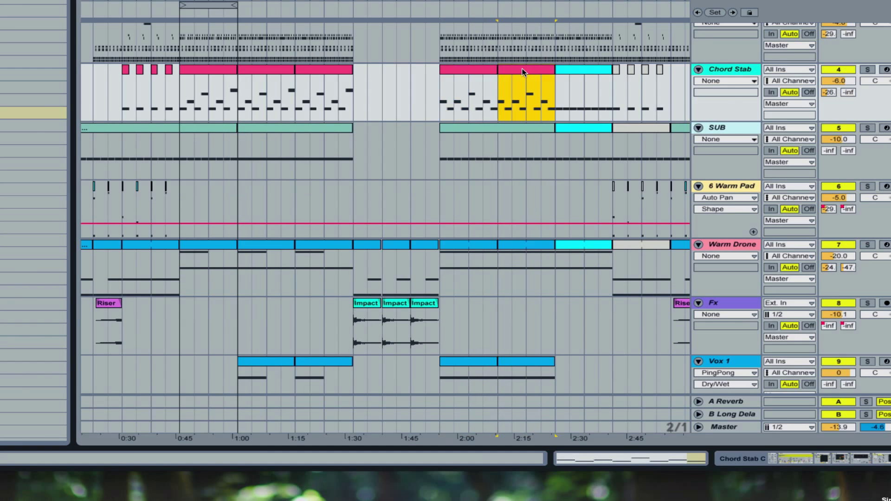
Step: Open the Chord Stab clip's notes and drag the bar 2 and bar 4 C3 notes upward
scroll(522, 73, "up", 2)
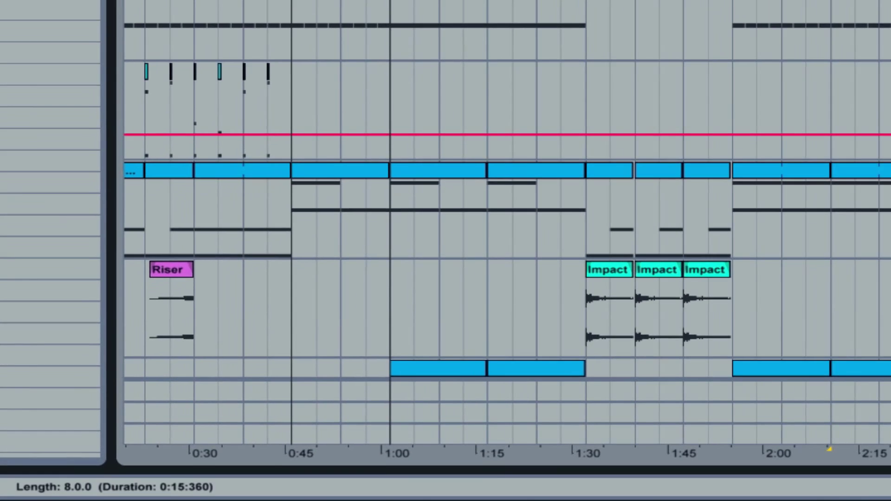
scroll(523, 72, "up", 1)
key("shift+Tab")
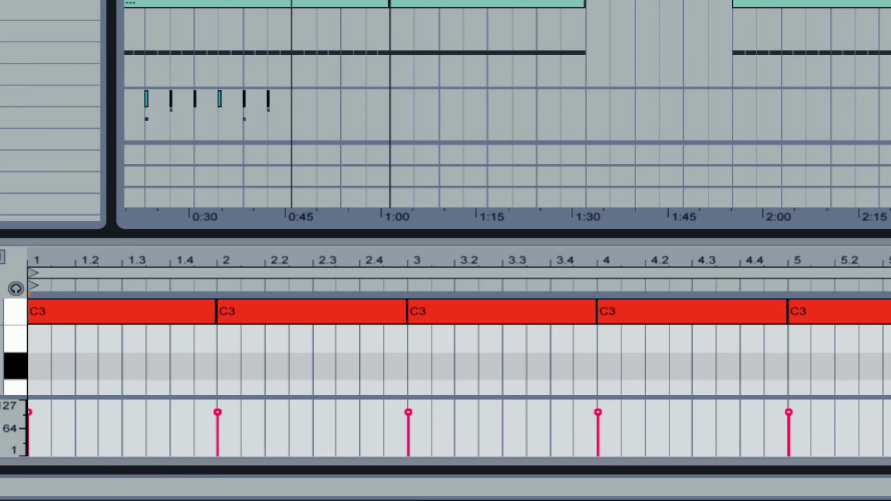
left_click(132, 313)
scroll(214, 317, "up", 2)
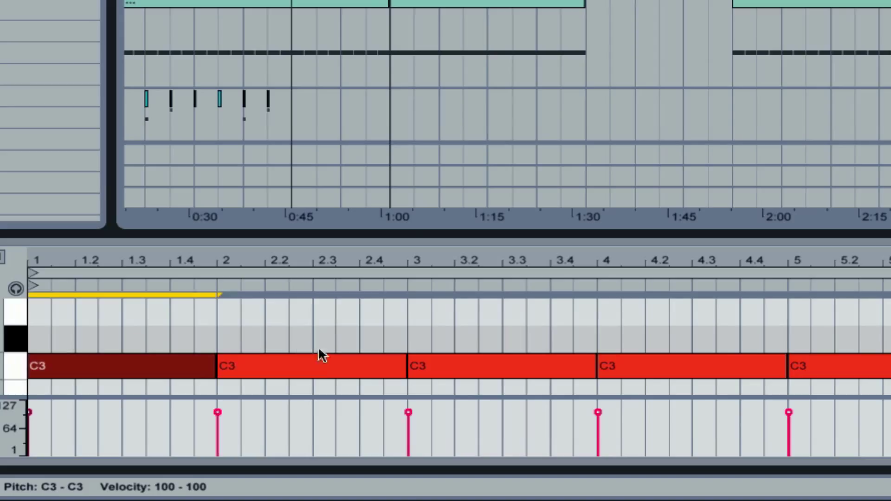
left_click(336, 362)
left_click_drag(339, 366, 348, 313)
scroll(494, 318, "up", 1)
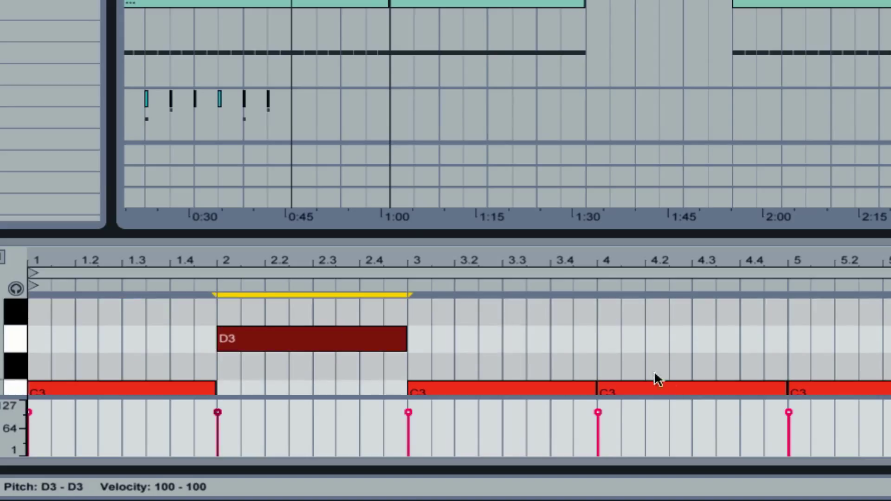
left_click(669, 386)
left_click_drag(684, 379, 691, 346)
Step: Raise the first and bar 3 notes from C3 to D3, undoing one wrong drag
scroll(701, 325, "up", 1)
scroll(650, 327, "down", 1)
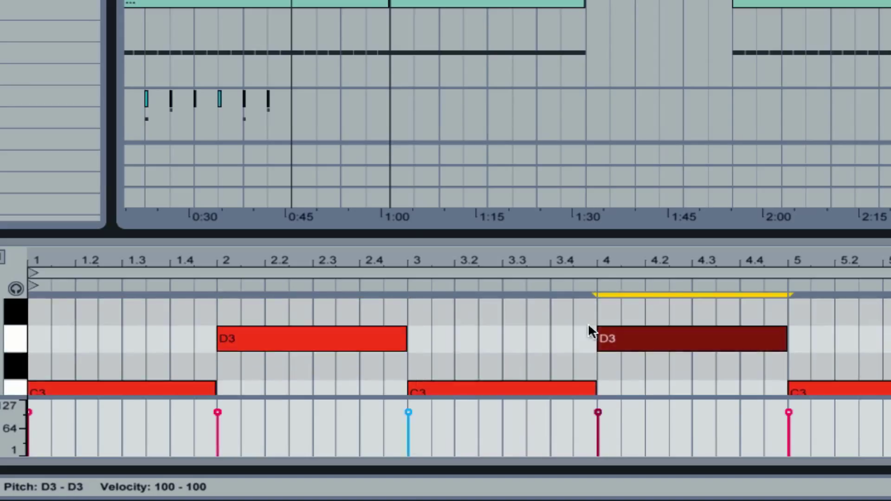
scroll(248, 360, "down", 2)
scroll(234, 361, "up", 1)
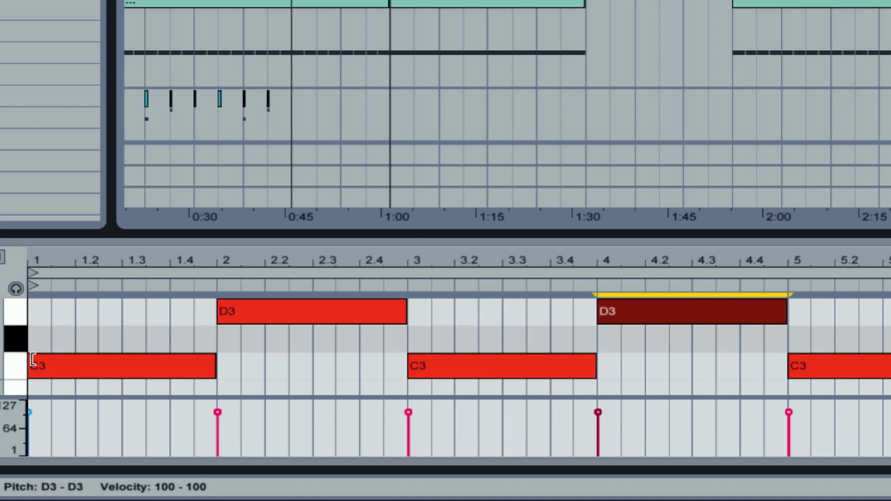
left_click(69, 365)
left_click_drag(69, 364, 79, 314)
left_click(495, 366)
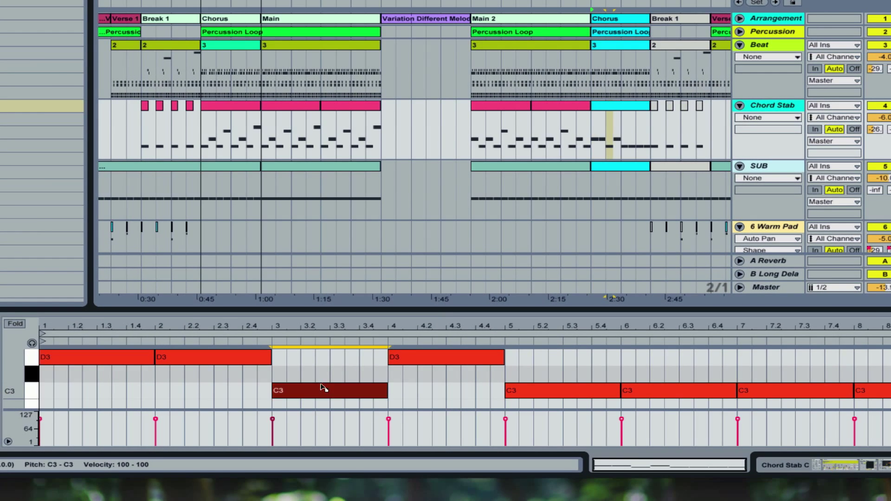
left_click_drag(495, 366, 503, 316)
key("super+z")
left_click_drag(340, 388, 341, 355)
Step: Raise the four remaining C3 notes from bar 5 to D3, then return to the arrangement
left_click_drag(402, 390, 890, 393)
left_click_drag(578, 400, 577, 358)
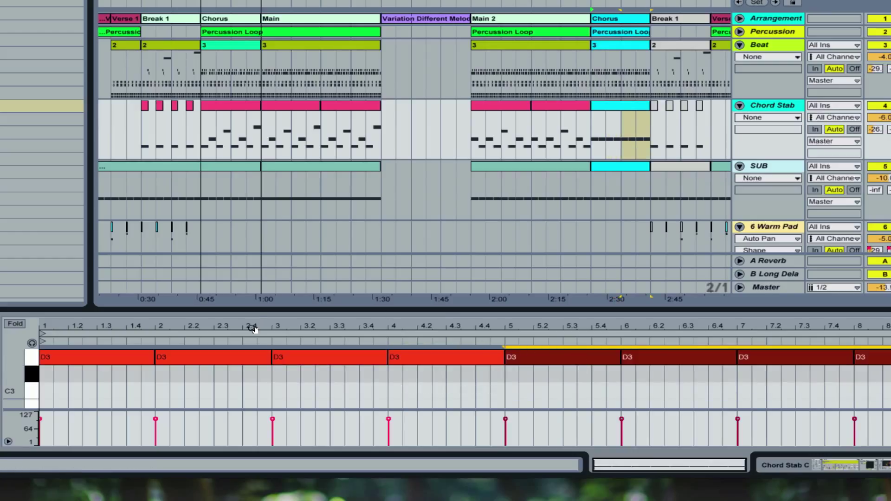
left_click_drag(255, 308, 276, 450)
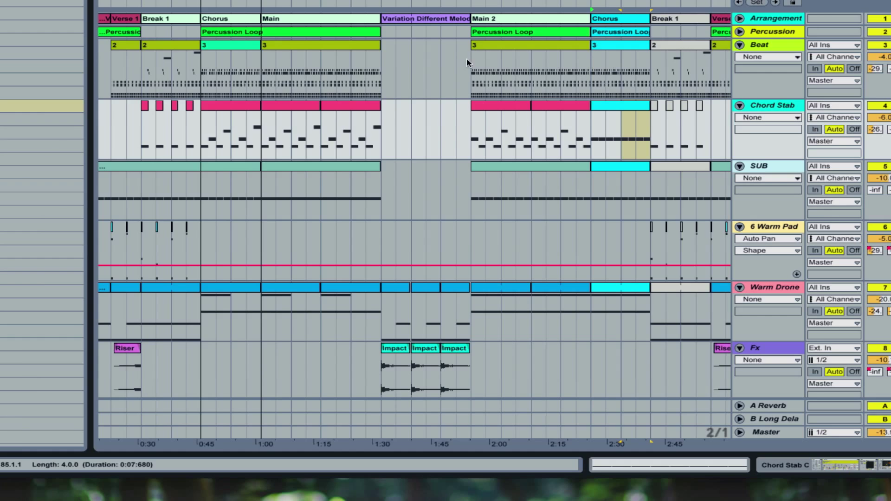
left_click_drag(327, 3, 322, 14)
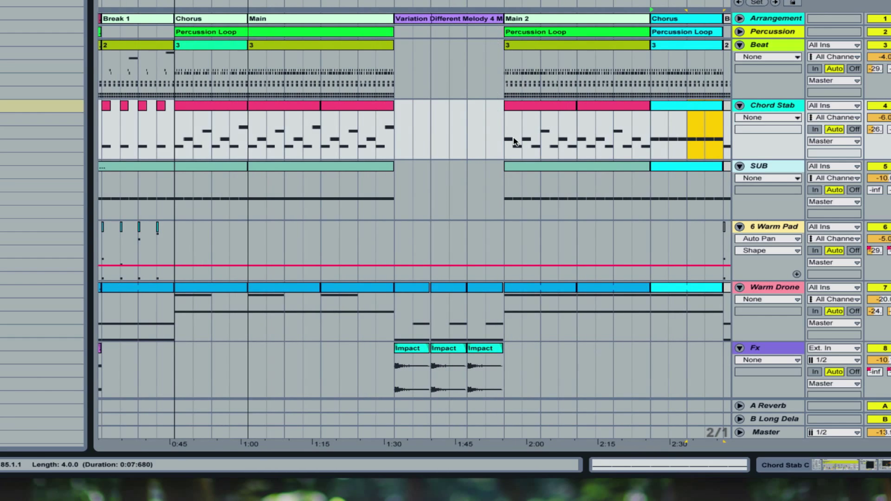
Step: Play back Main 2 and copy a Warm Drone clip into its second half
left_click(543, 107)
key("space")
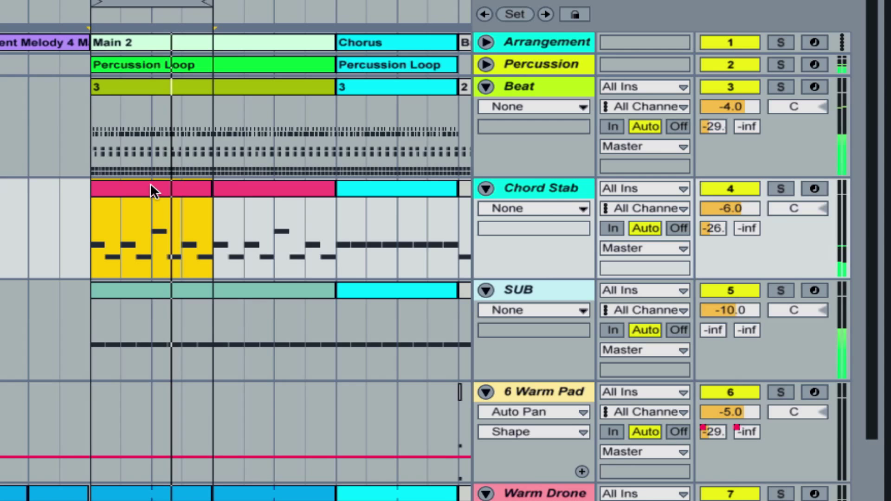
scroll(142, 228, "down", 3)
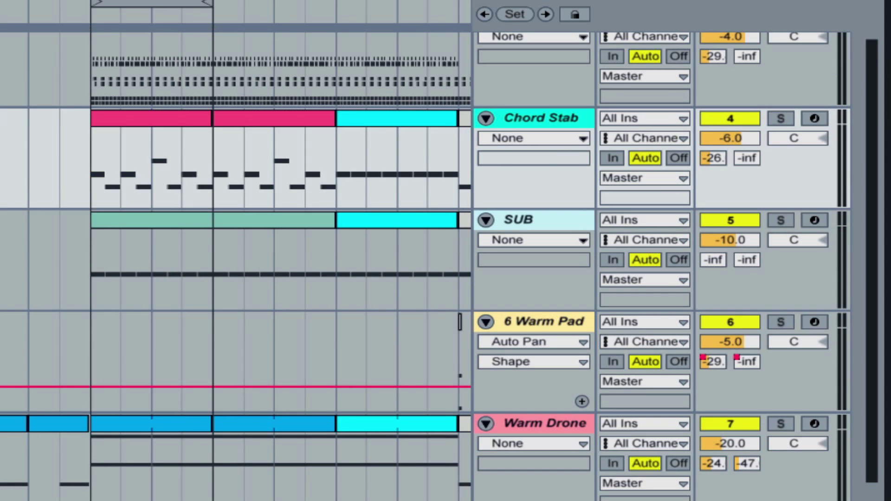
left_click_drag(19, 284, 655, 277)
Step: Lower the chorus Warm Drone clip's two sustained notes an octave, to C3 and G3
scroll(464, 250, "right", 5)
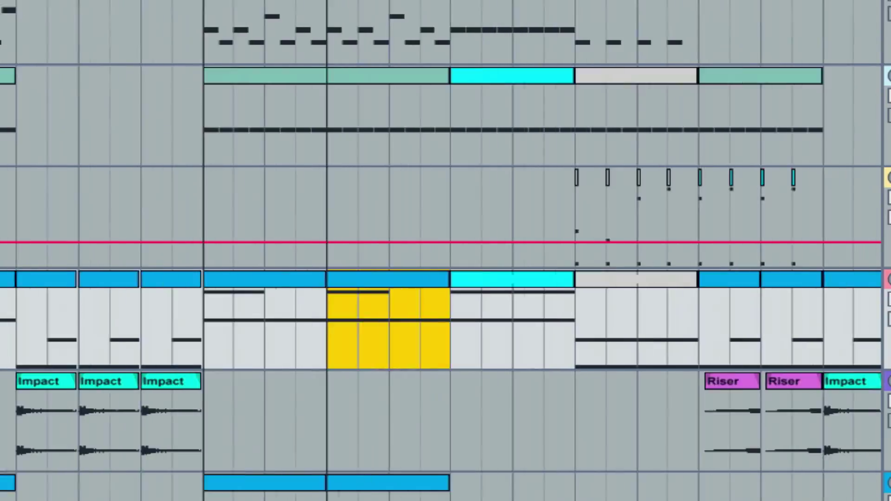
left_click(473, 285)
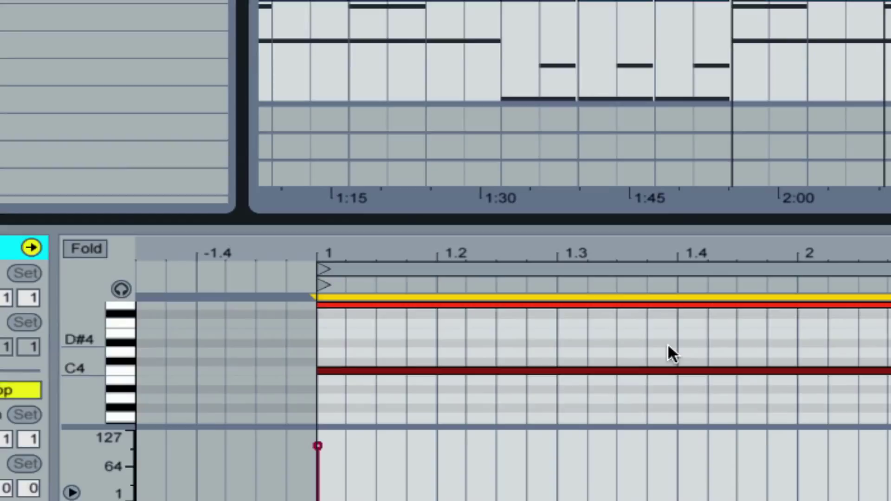
scroll(668, 343, "up", 2)
left_click_drag(647, 322, 732, 408)
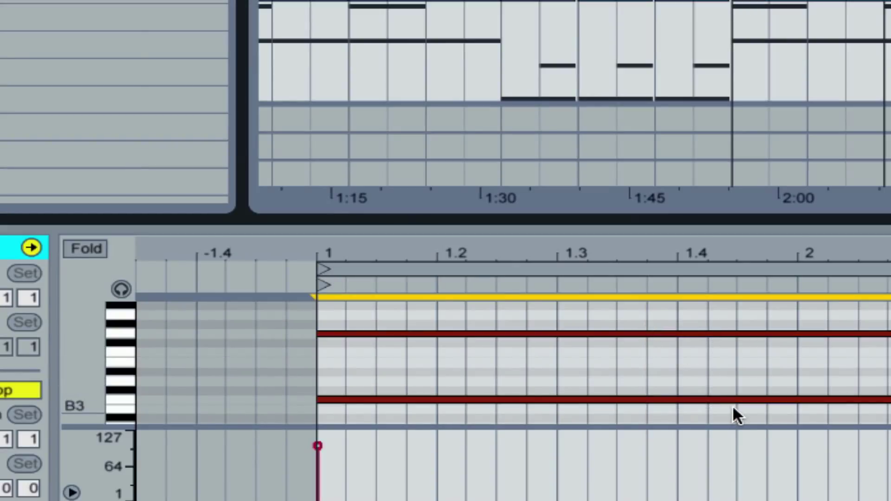
scroll(734, 409, "up", 1)
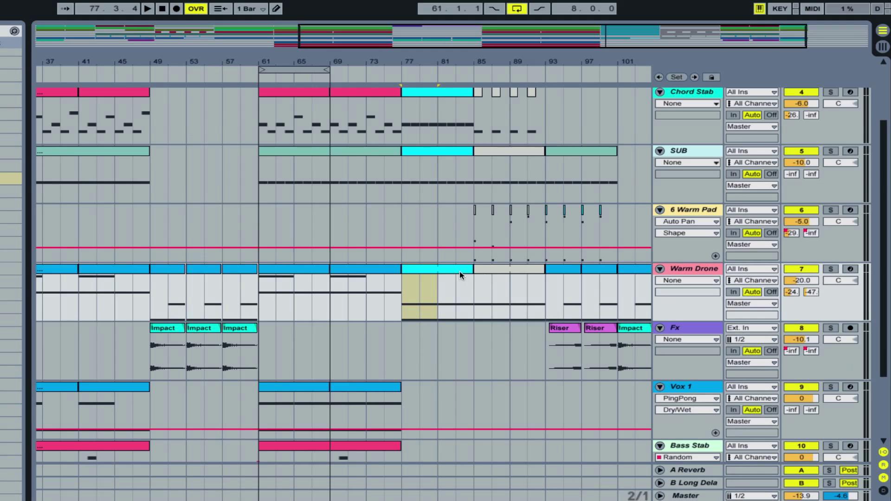
scroll(439, 280, "down", 3)
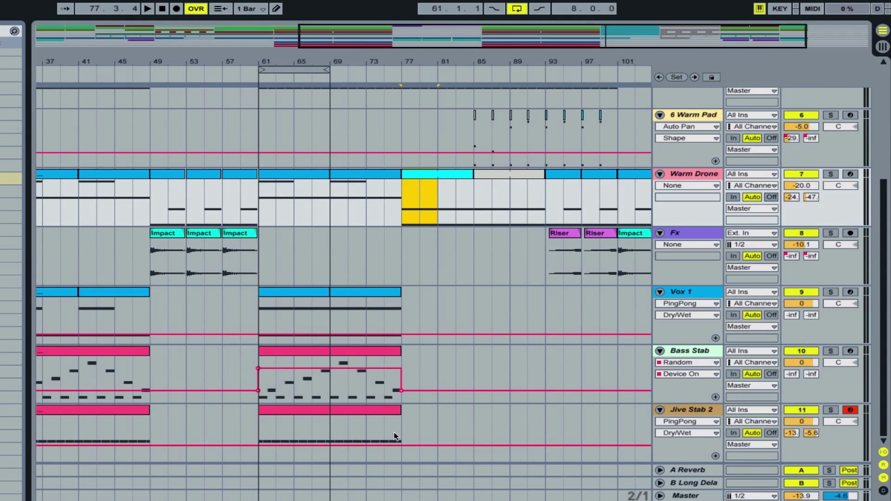
scroll(325, 418, "left", 6)
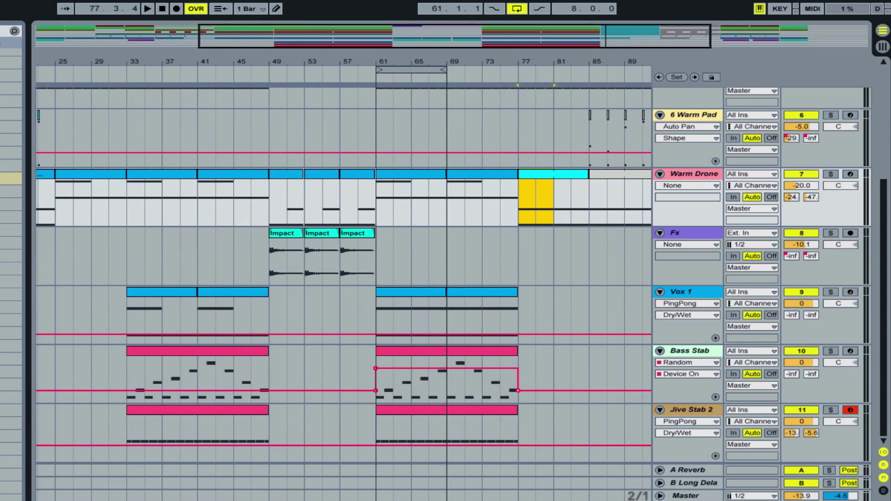
Step: Copy the bar 33 Bass Stab clip into Jive Stab 2 at bars 33–49 and 61–77
left_click(211, 354)
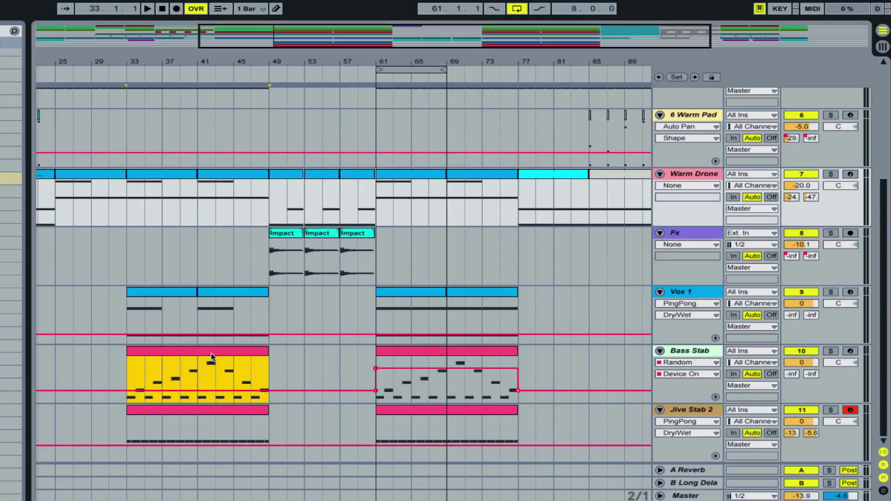
left_click_drag(211, 357, 215, 424)
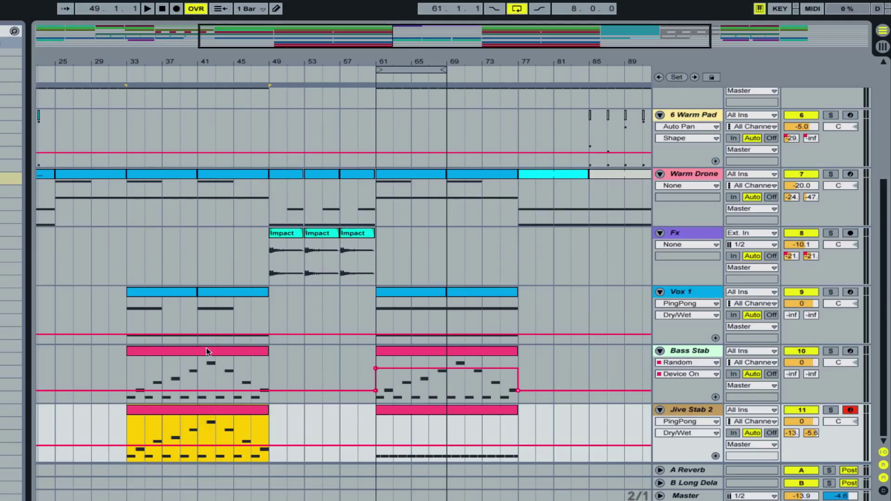
left_click_drag(208, 352, 452, 428)
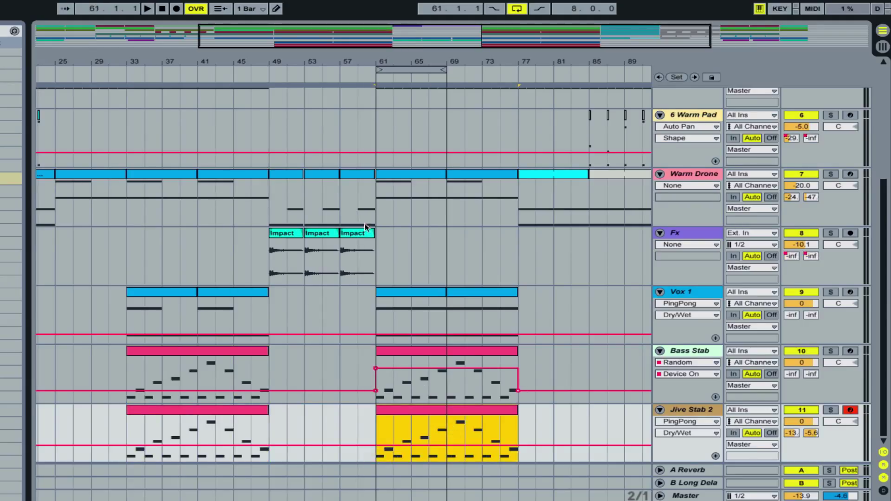
scroll(355, 210, "up", 3)
left_click_drag(409, 32, 378, 37)
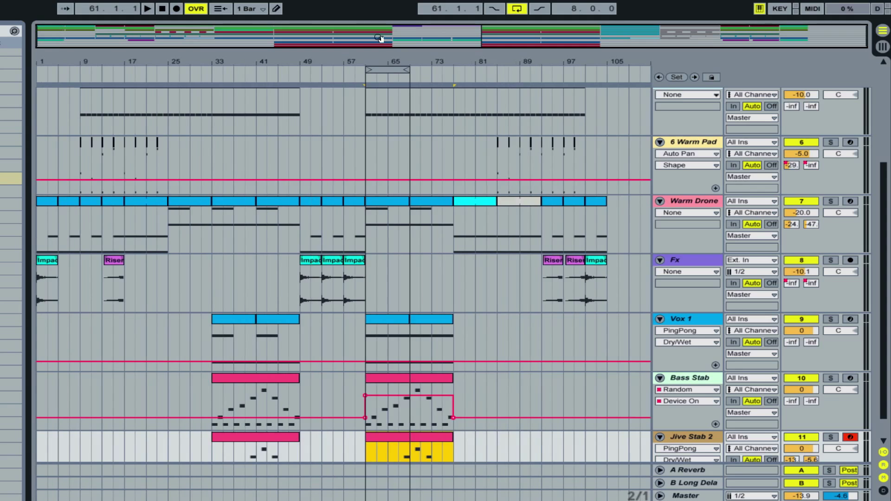
scroll(330, 240, "up", 6)
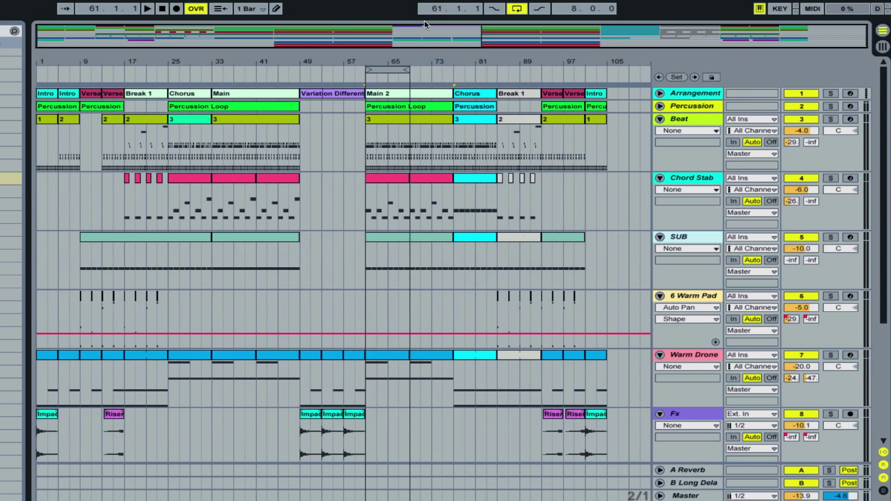
Step: Open the Main 2 Beat clip at bars 61–77 zoomed in, and audition the Perc 2 and Perc 4 sounds
left_click_drag(414, 35, 443, 91)
double_click(236, 120)
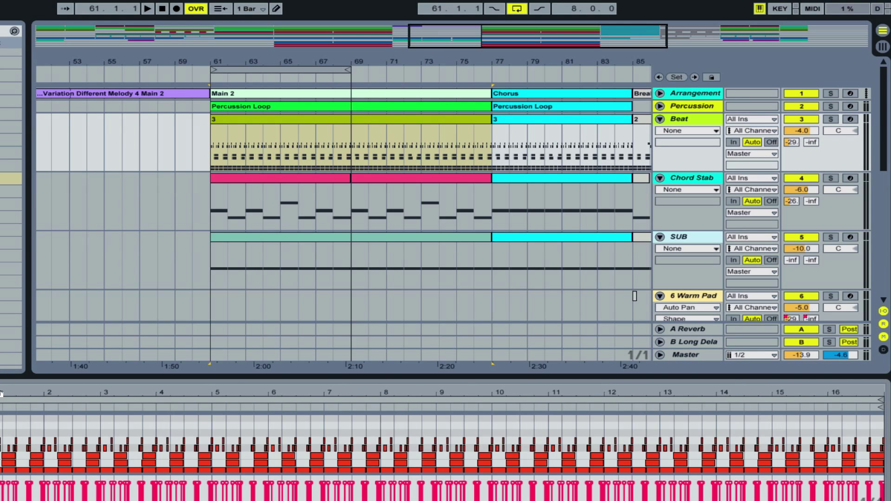
left_click(1, 395)
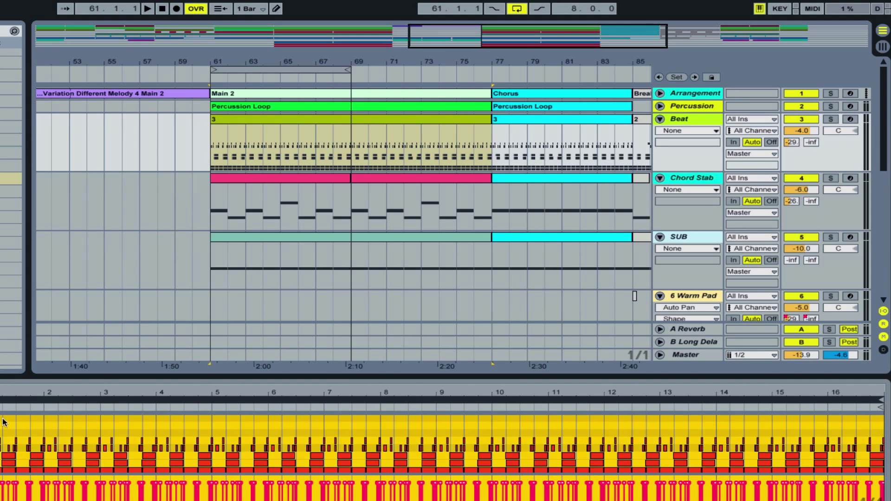
left_click_drag(7, 395, 125, 460)
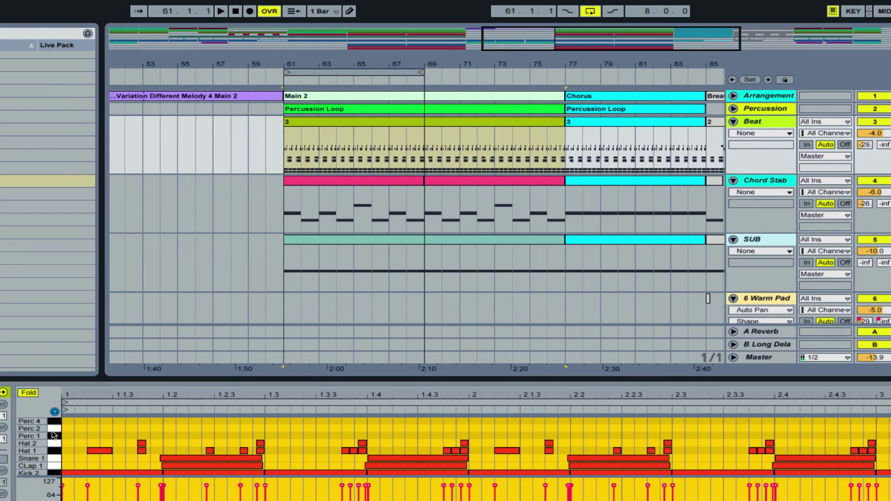
left_click(53, 438)
left_click(53, 434)
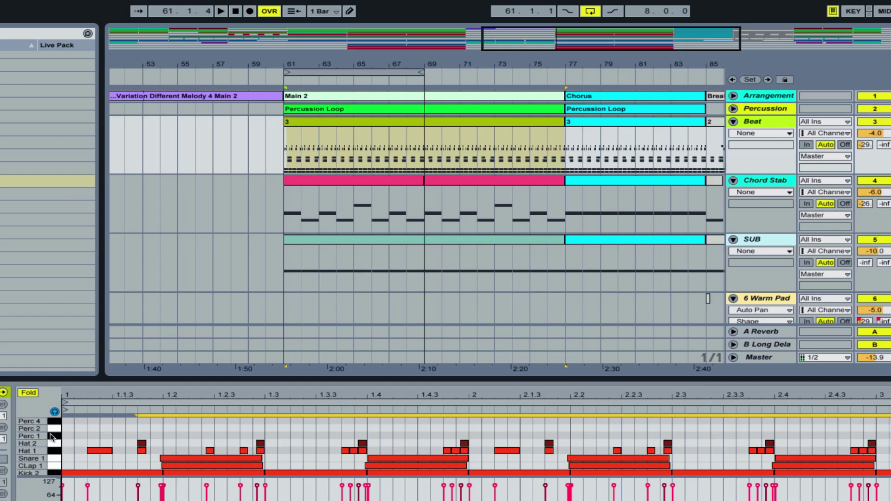
left_click(51, 430)
left_click(52, 423)
left_click(52, 423)
Step: Delete the first Kick 1 and Kick 2 notes, undoing a stray move, and view the whole pattern
scroll(108, 440, "down", 1)
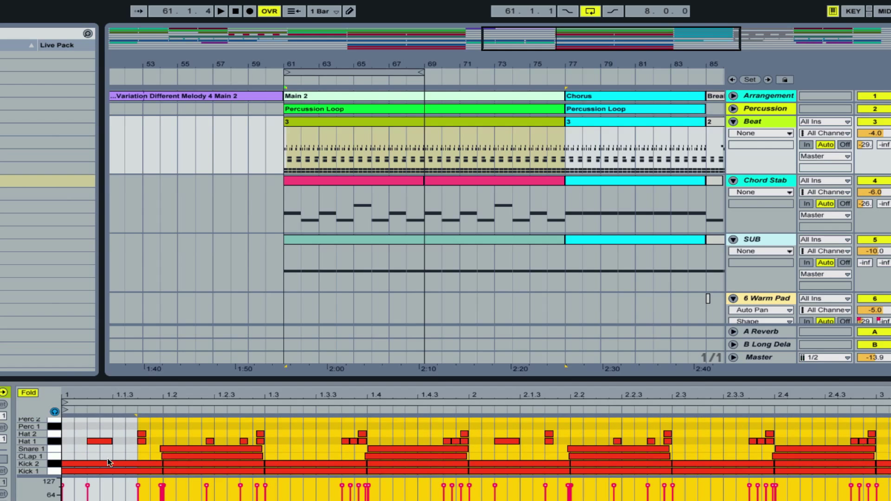
left_click_drag(107, 463, 110, 492)
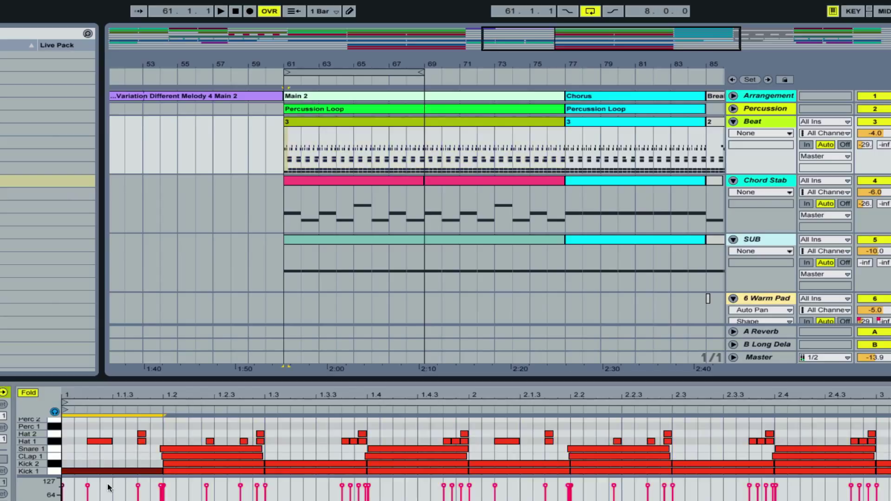
key("super+z")
left_click_drag(101, 452, 104, 469)
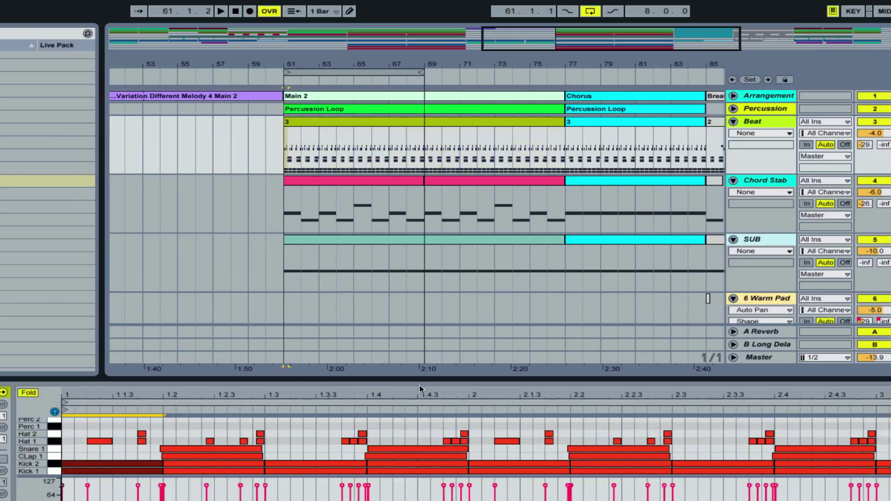
key("Delete")
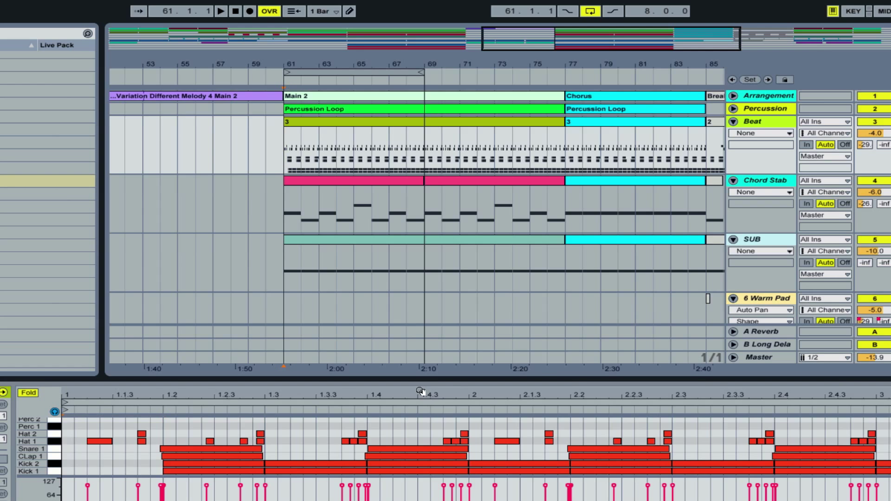
double_click(421, 391)
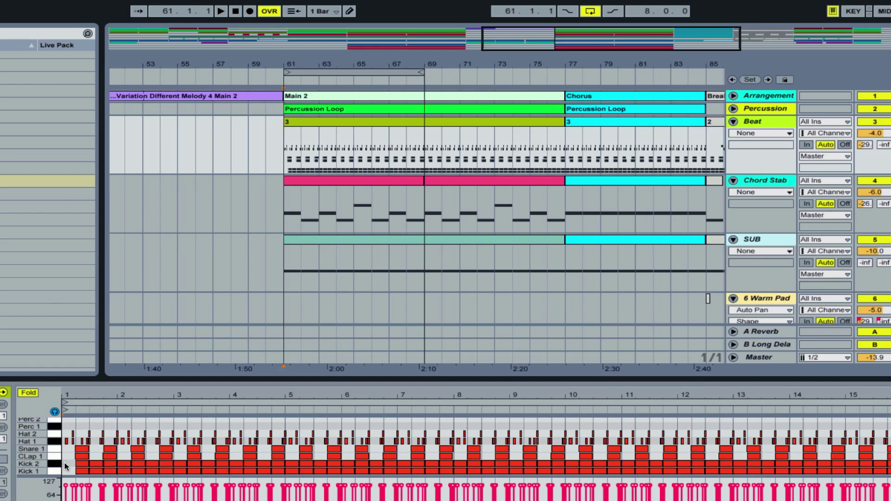
Step: Copy the first kick note one beat earlier onto bar 1 of the Main 2 beat and play it back
left_click_drag(66, 466, 890, 474)
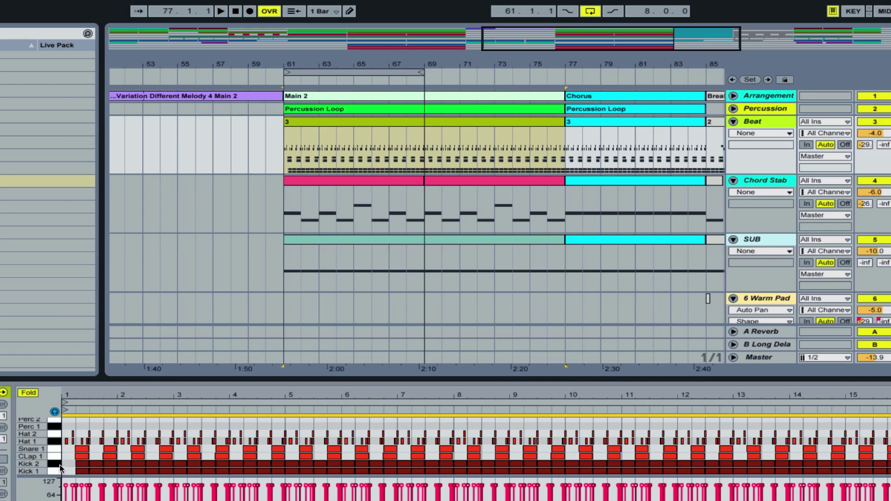
left_click_drag(72, 466, 890, 465)
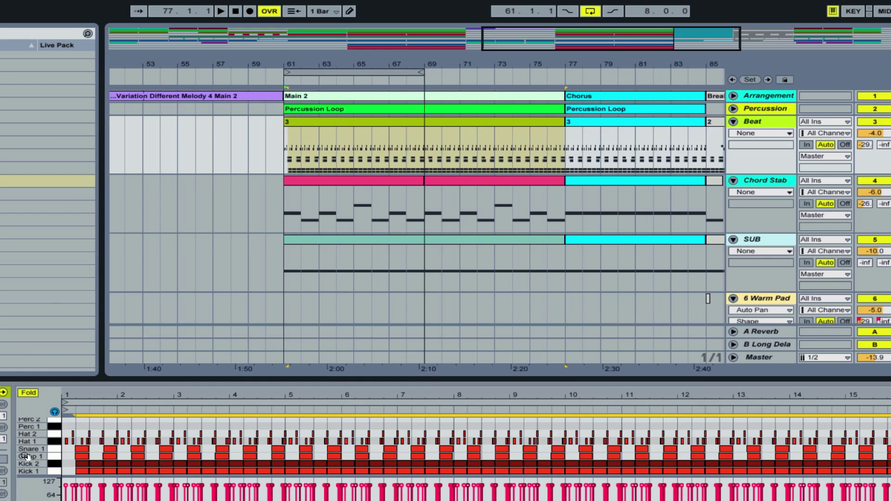
left_click_drag(82, 466, 80, 416)
key("super+z")
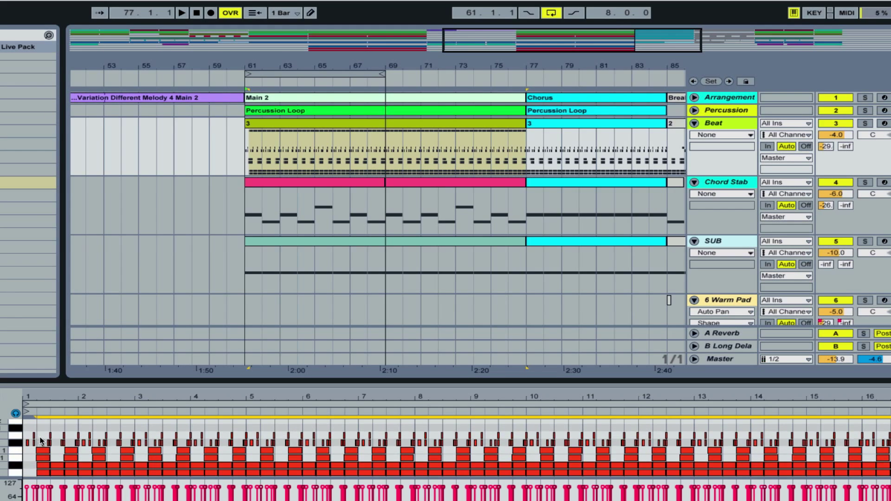
mouse_move(32, 467)
left_mouse_down()
mouse_move(43, 476)
mouse_move(33, 474)
left_mouse_up()
scroll(33, 468, "up", 1)
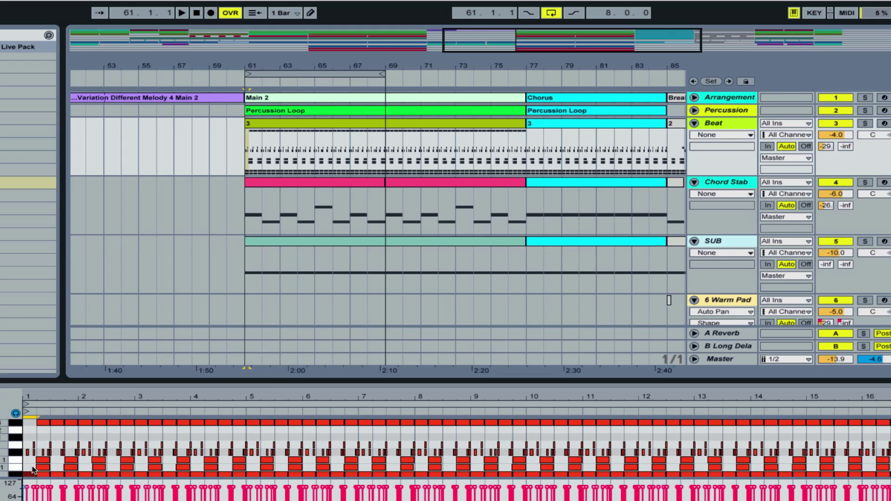
left_click_drag(46, 423, 30, 423)
left_click(372, 125)
key("space")
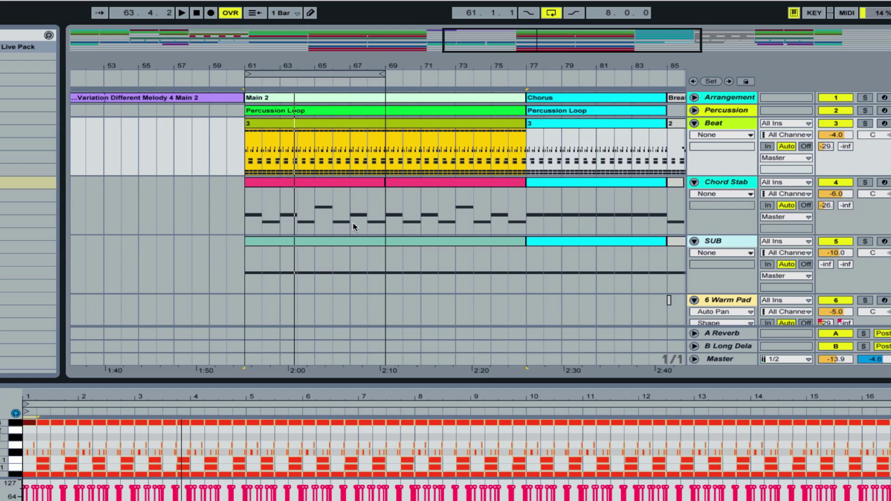
Step: Copy the Vox 1 clips from bar 41 onward into Main 2 at bars 61–69 and 69–77
scroll(358, 199, "down", 2)
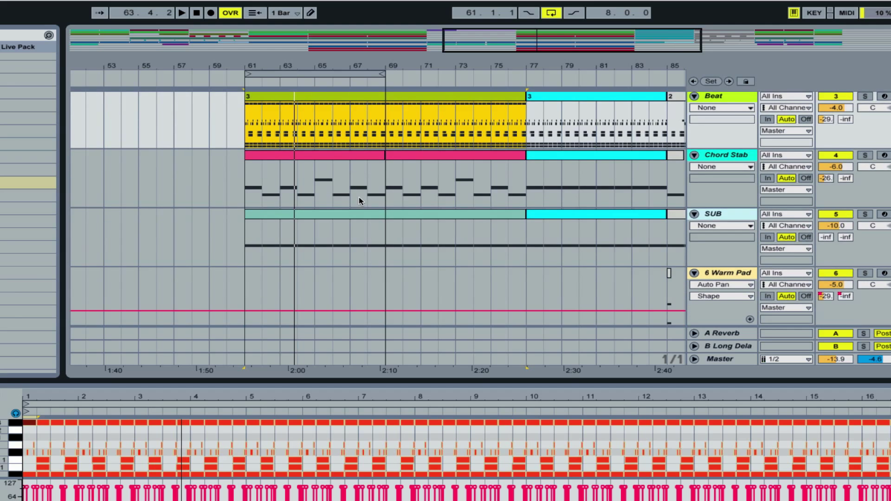
scroll(358, 200, "down", 1)
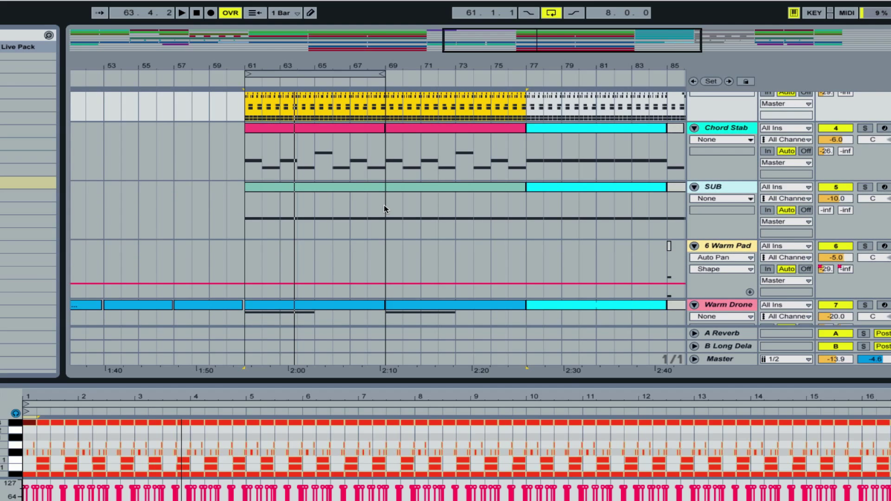
scroll(384, 207, "up", 2)
left_click_drag(502, 37, 503, 11)
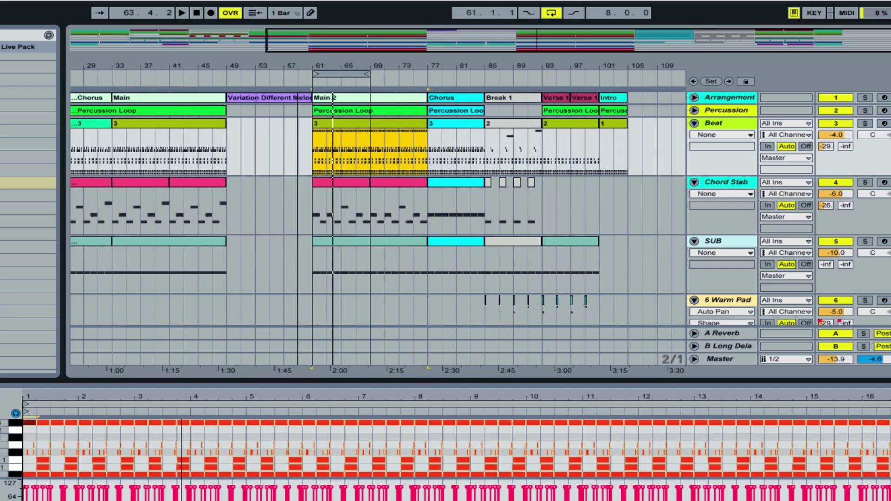
scroll(379, 130, "down", 2)
scroll(380, 132, "down", 4)
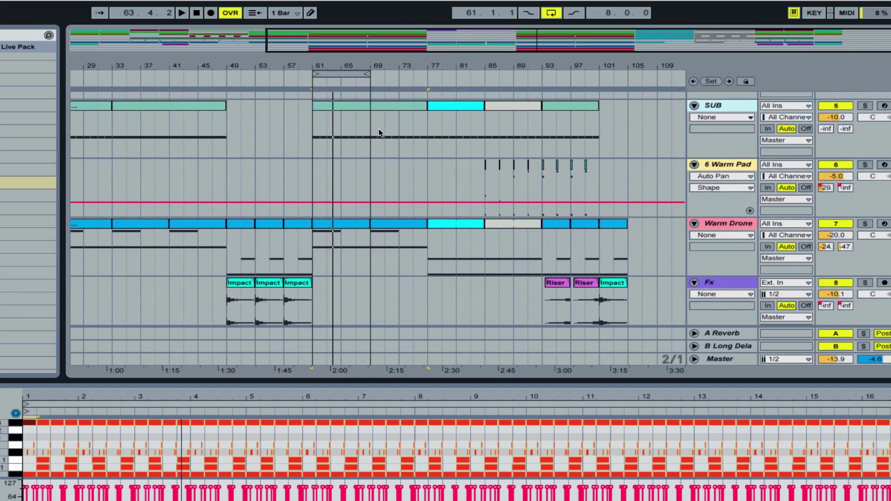
scroll(418, 289, "down", 8)
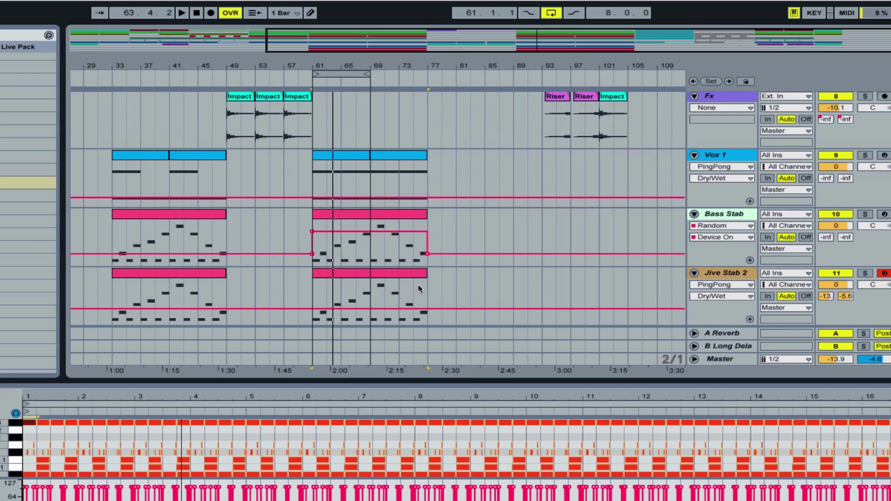
left_click(191, 158)
left_click_drag(191, 158, 338, 154)
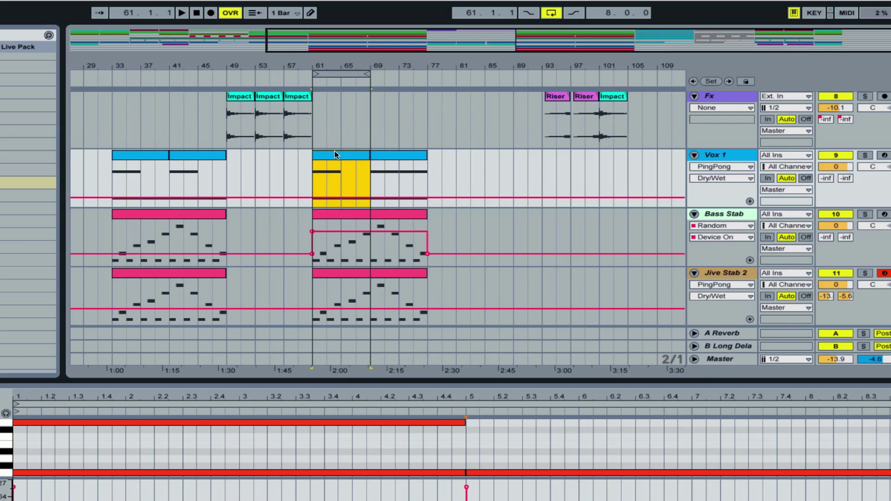
left_click(390, 154)
left_click_drag(398, 151, 398, 152)
scroll(403, 157, "up", 14)
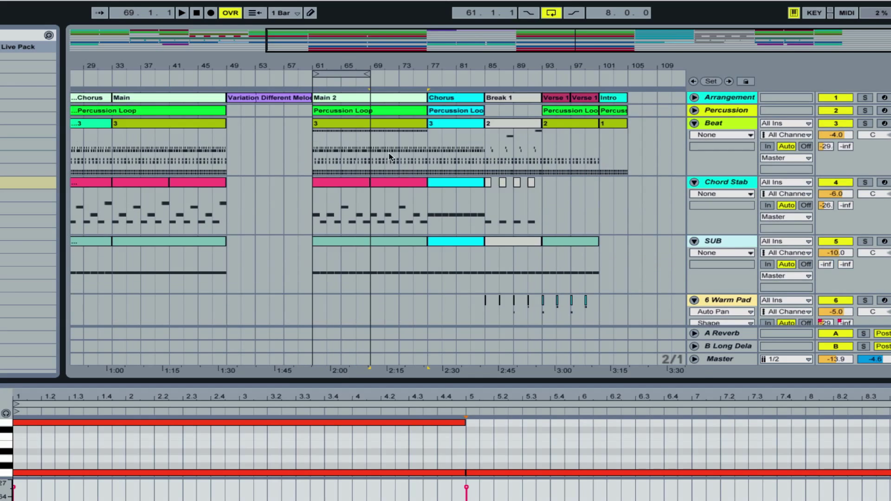
Step: Fill bars 49–61 with a Percussion Loop copy, extend the Main 2 loop back to bar 61, and expand the track
left_click_drag(377, 42, 378, 28)
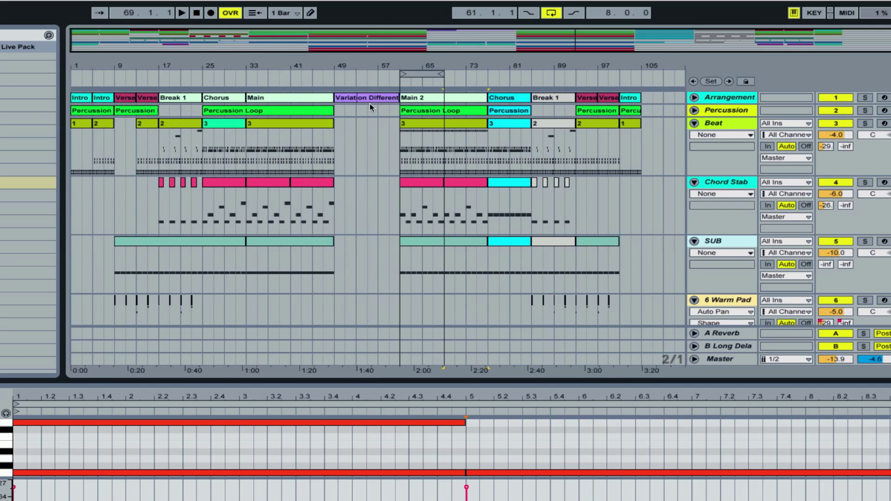
left_click_drag(373, 39, 460, 56)
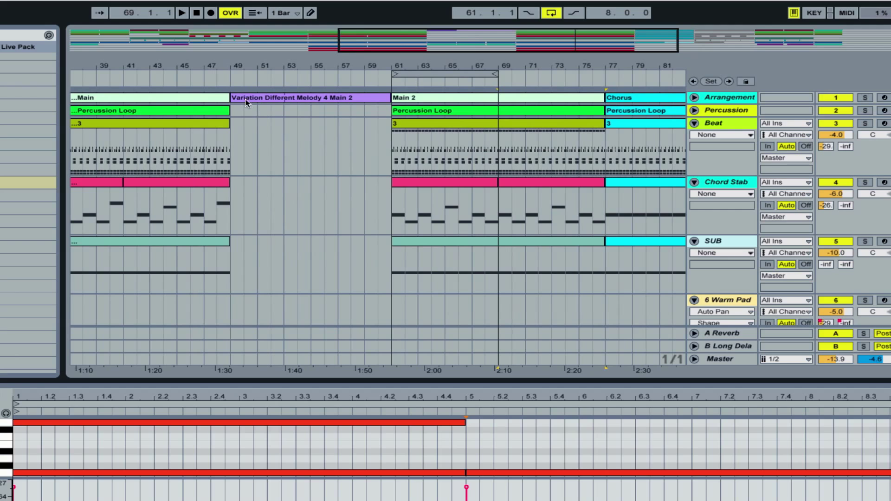
left_click_drag(433, 114, 277, 116)
left_click_drag(377, 110, 377, 110)
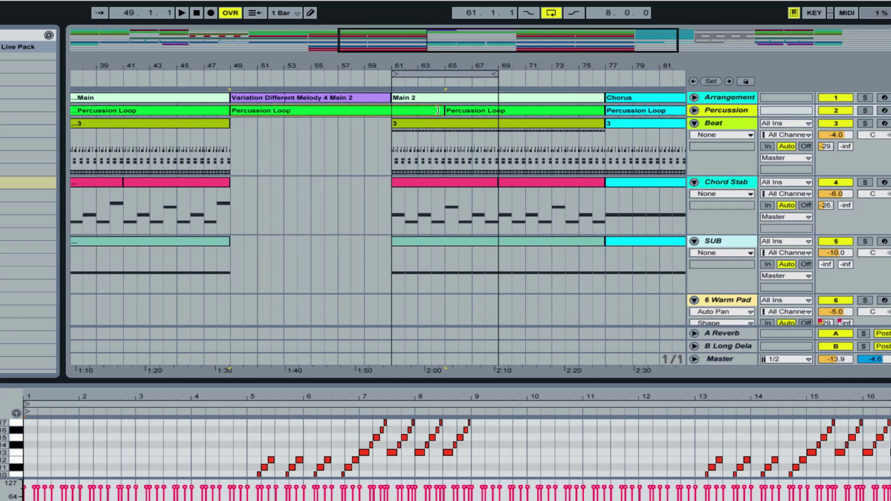
left_click_drag(437, 110, 391, 111)
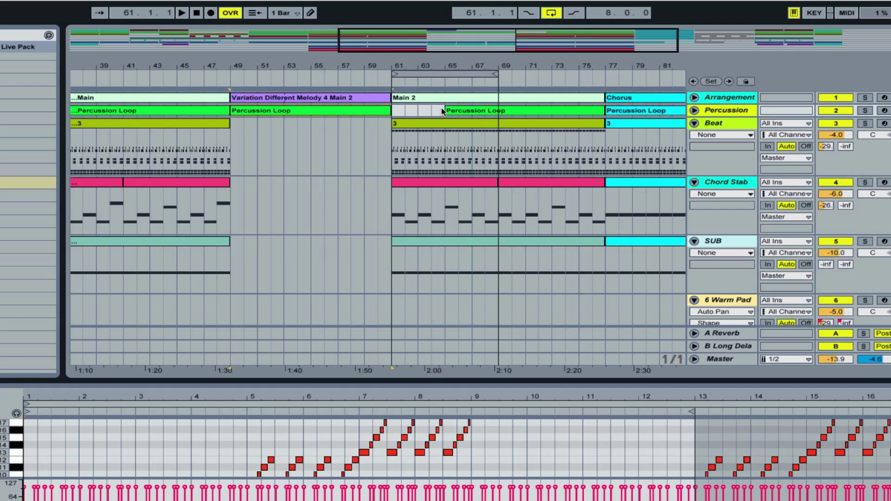
left_click_drag(447, 110, 393, 111)
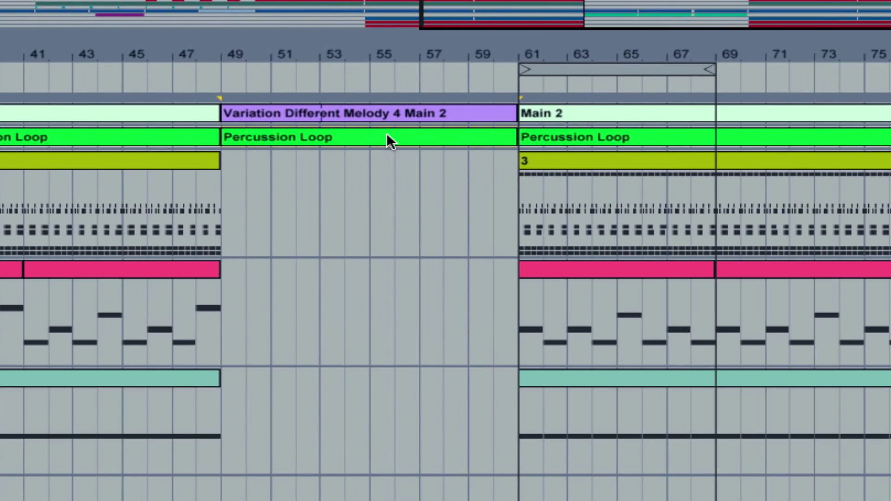
left_click_drag(542, 26, 592, 71)
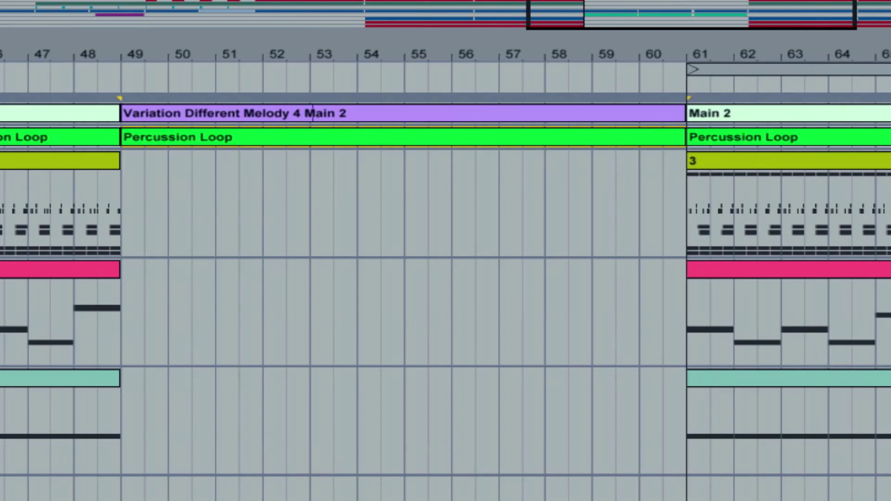
key("u")
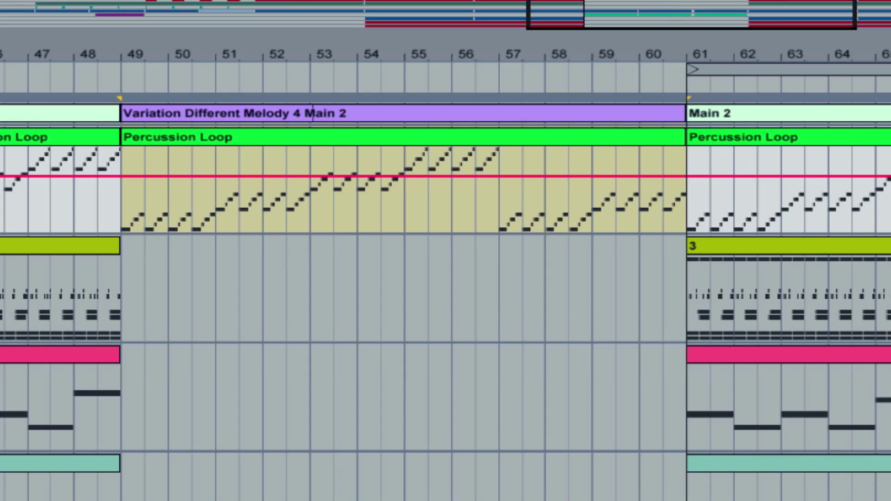
Step: Select the Percussion Loop clip across bars 49–61 and zoom the arrangement out
mouse_move(583, 12)
left_mouse_down()
mouse_move(565, 27)
mouse_move(584, 28)
mouse_move(600, 9)
left_mouse_up()
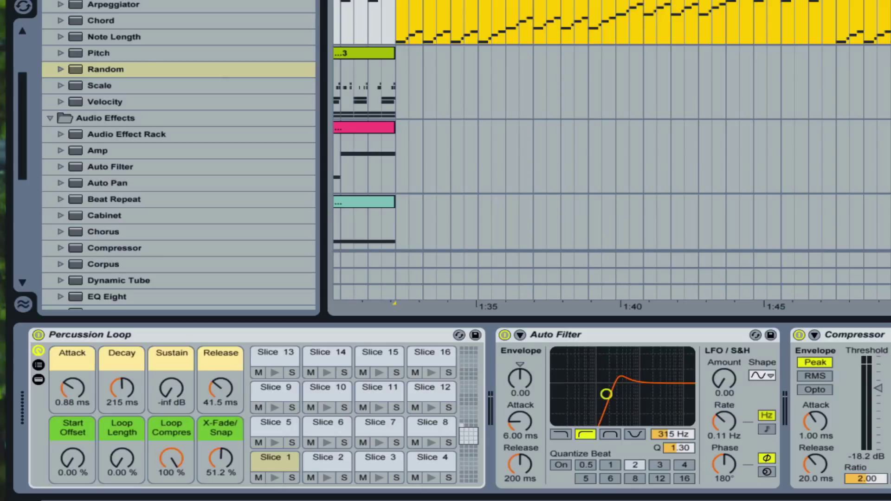
key("minus")
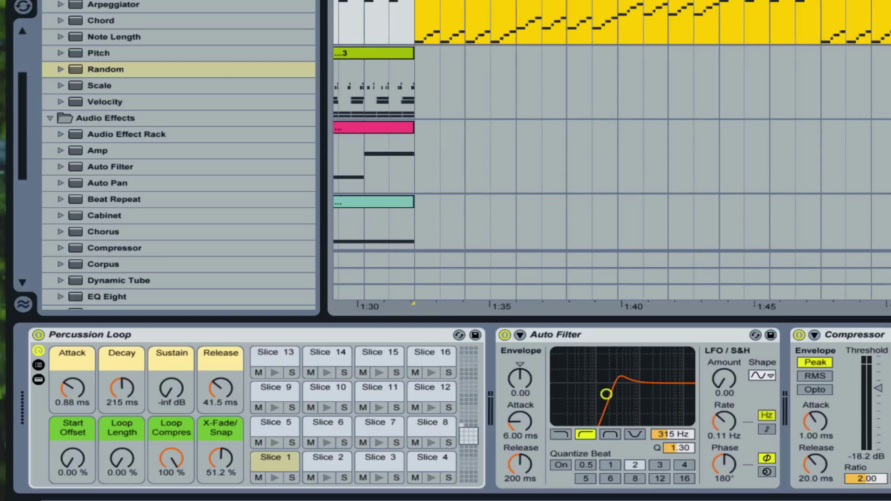
Step: Show the Percussion Loop's Decay automation in its own lane
right_click(120, 397)
left_click(110, 391)
right_click(124, 385)
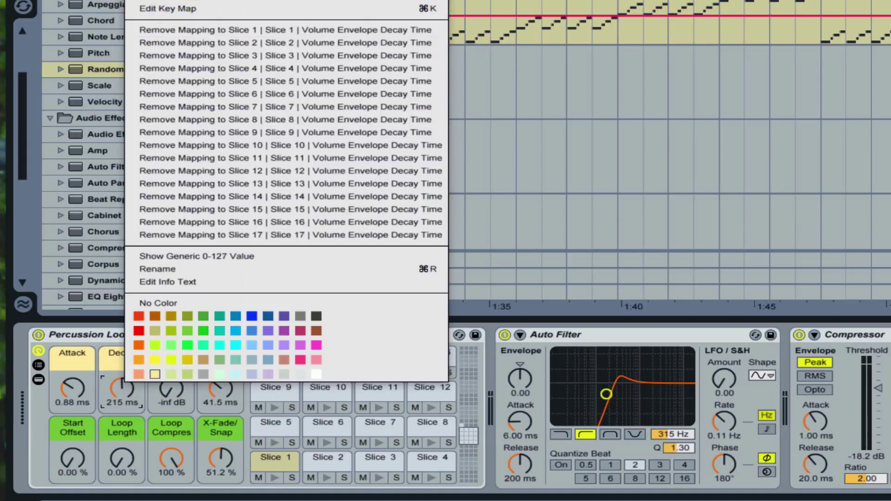
left_click(96, 372)
right_click(134, 395)
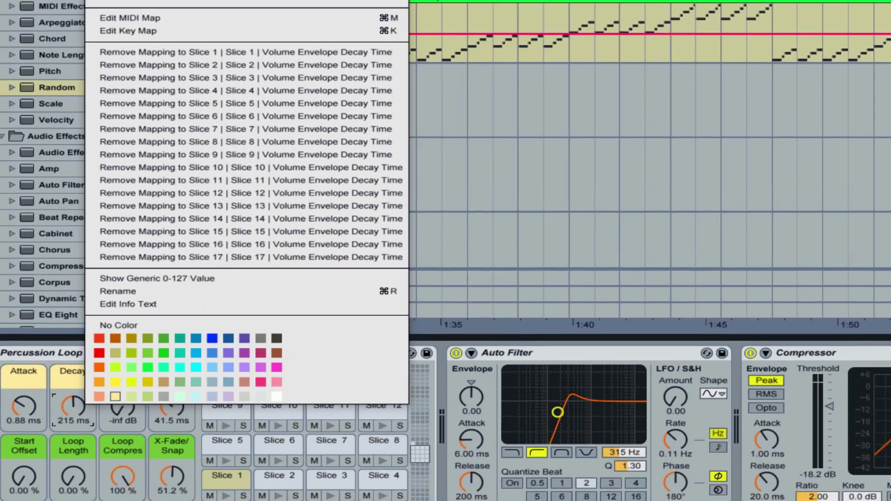
left_click(177, 1)
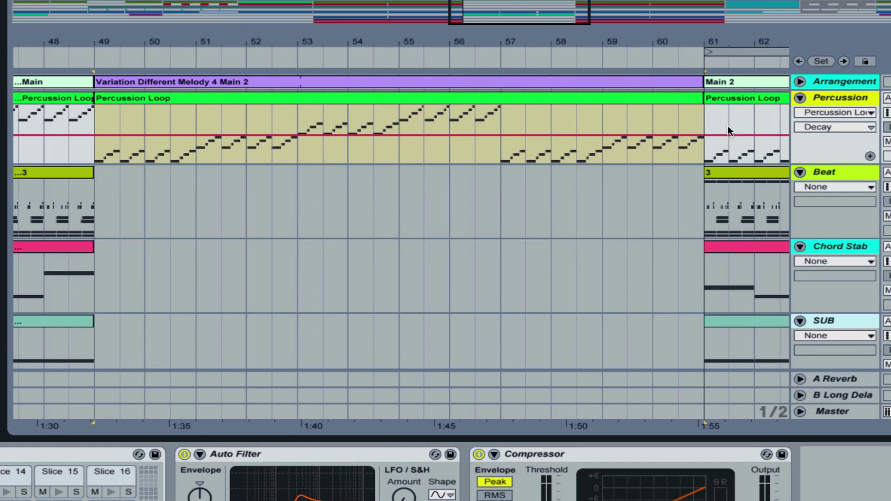
left_click(870, 156)
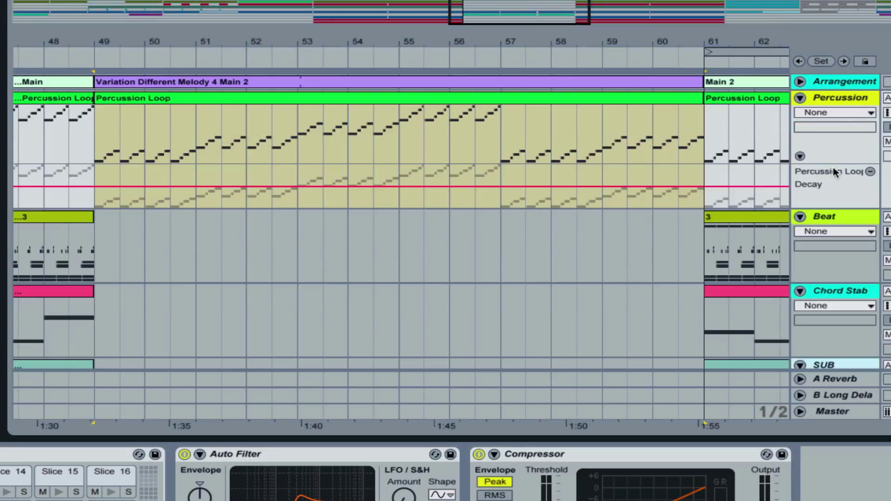
Step: Ramp Decay up from bar 49 to about 1.72 s at bar 61, then play the variation
left_click(93, 186)
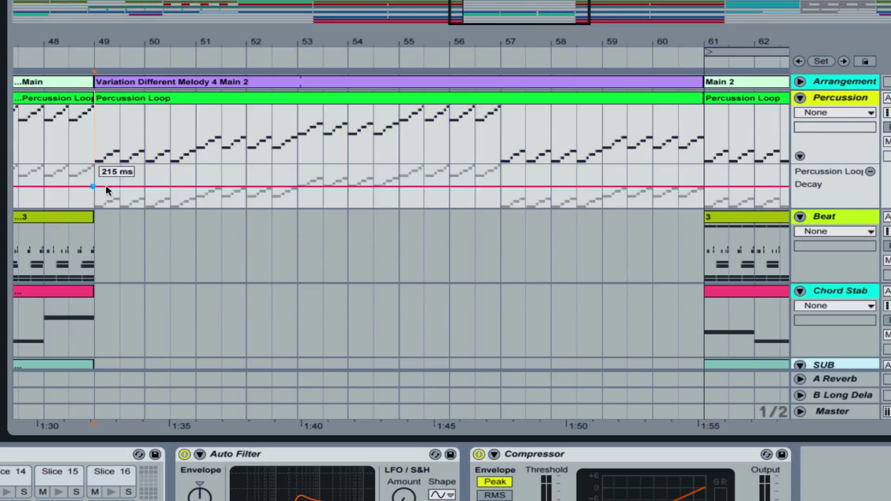
left_click(700, 185)
left_click_drag(700, 186, 699, 180)
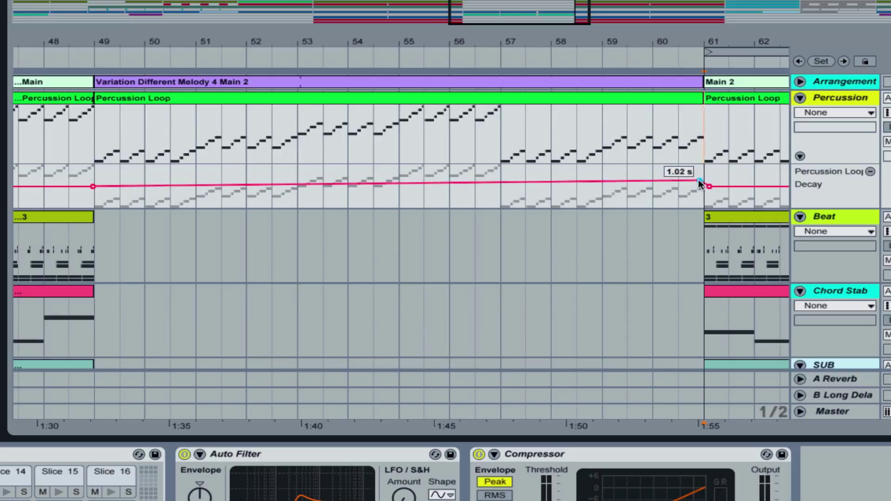
left_click(111, 98)
key("space")
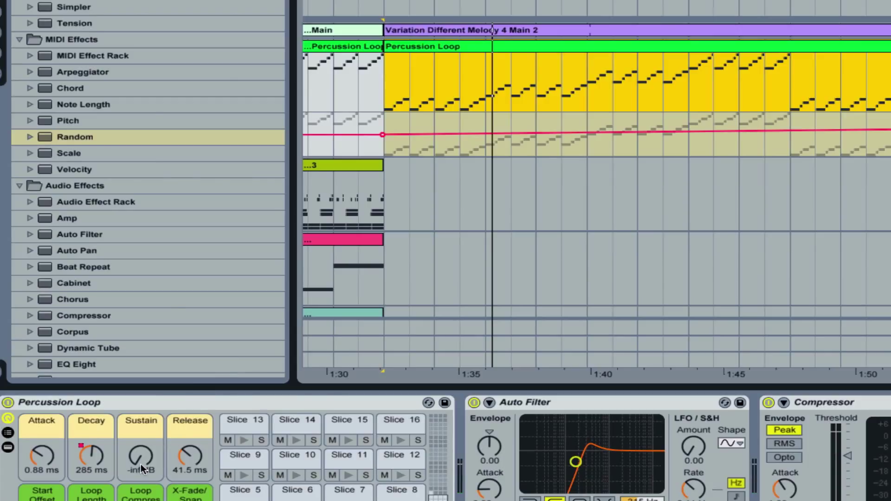
Step: Show the Percussion Loop's Sustain automation in its own lane
right_click(141, 465)
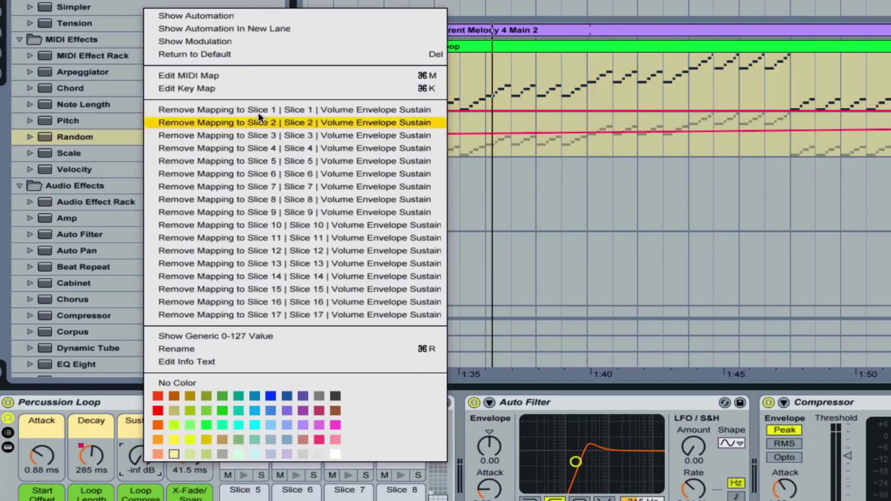
left_click(246, 38)
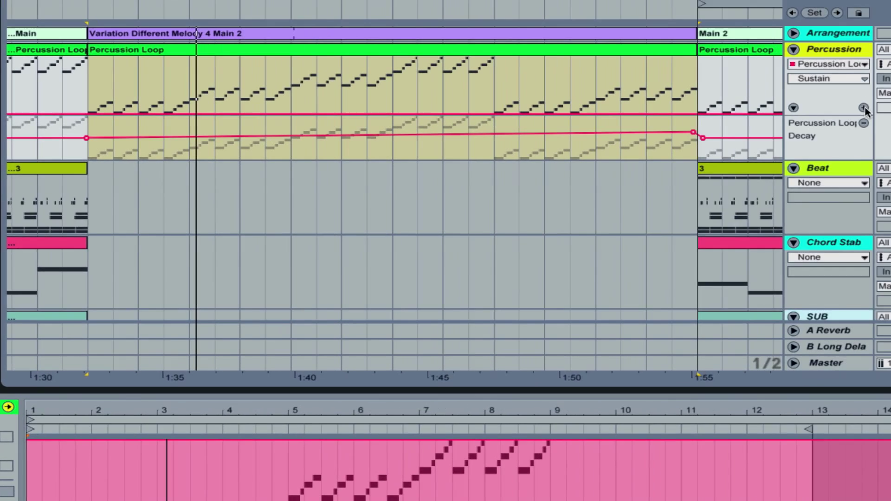
left_click(865, 108)
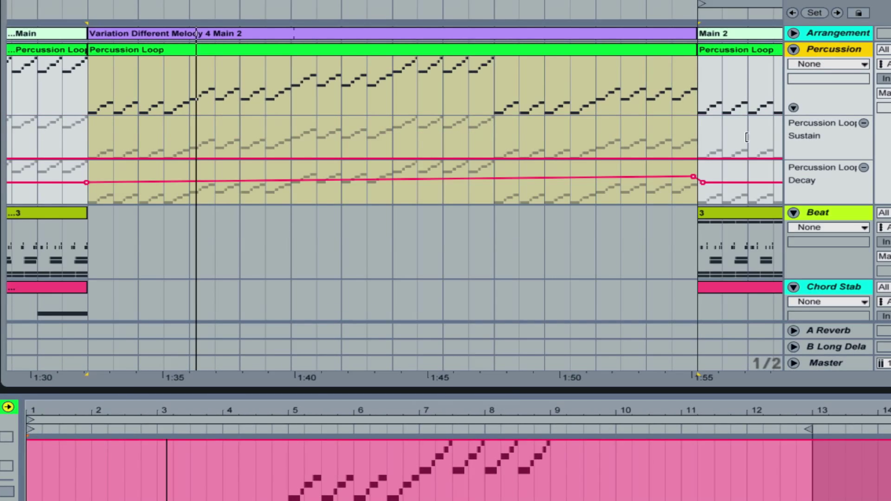
Step: Add Sustain breakpoints at both section edges, raise the peak to -3.1 dB, and audition it
left_click(87, 158)
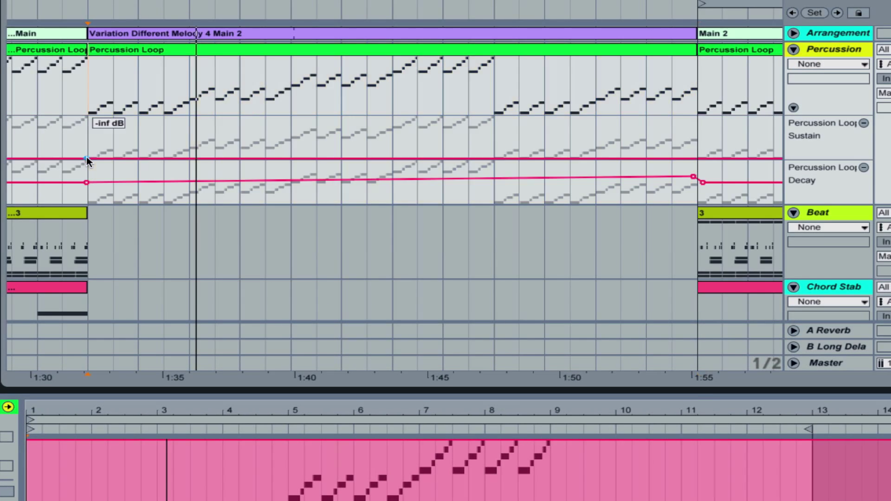
left_click(705, 158)
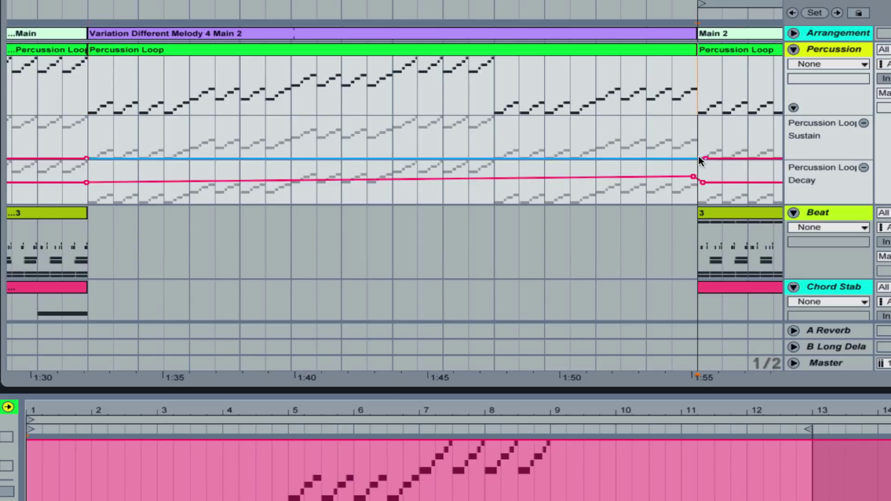
left_click(695, 157)
mouse_move(87, 156)
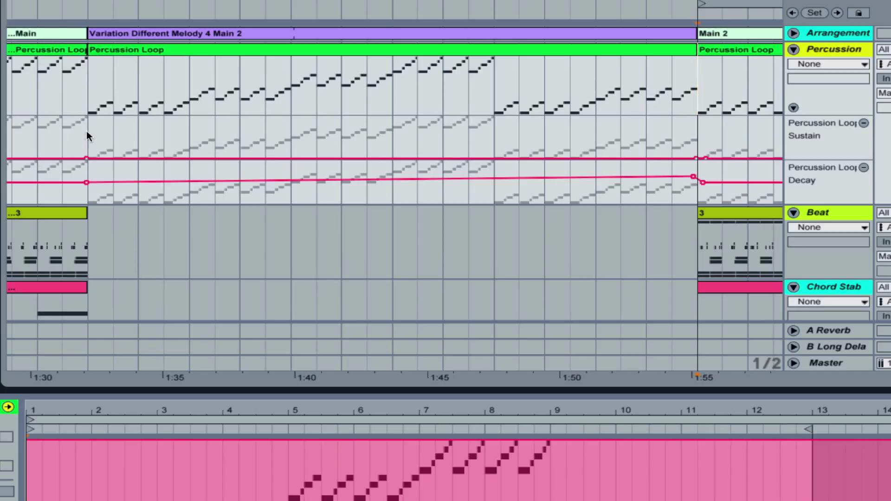
left_click(705, 159)
left_click_drag(695, 158, 696, 121)
key("space")
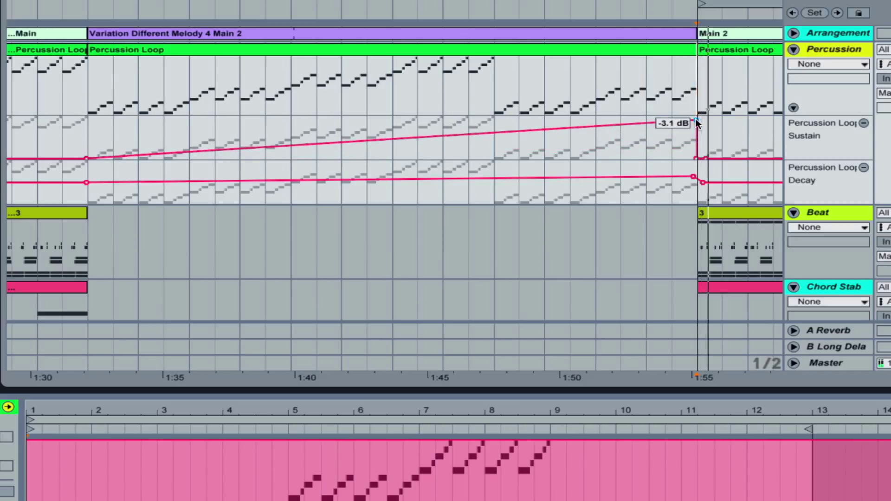
key("space")
left_click(517, 4)
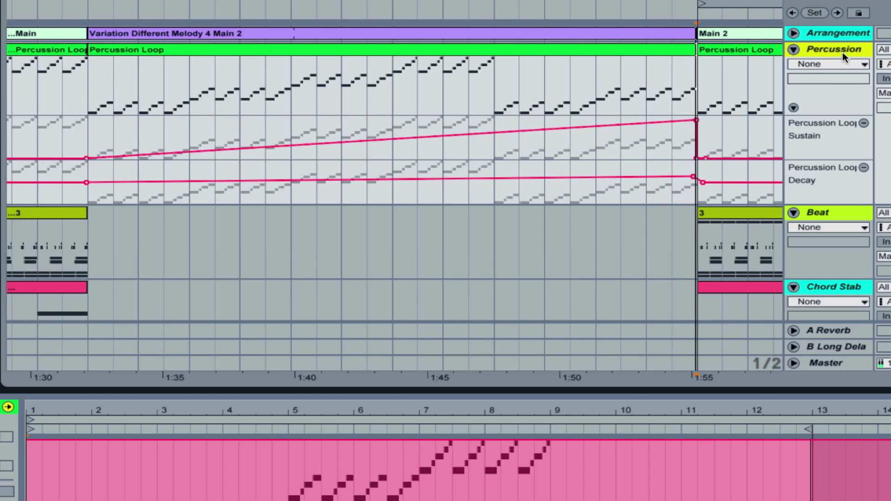
left_click_drag(416, 9, 415, 1)
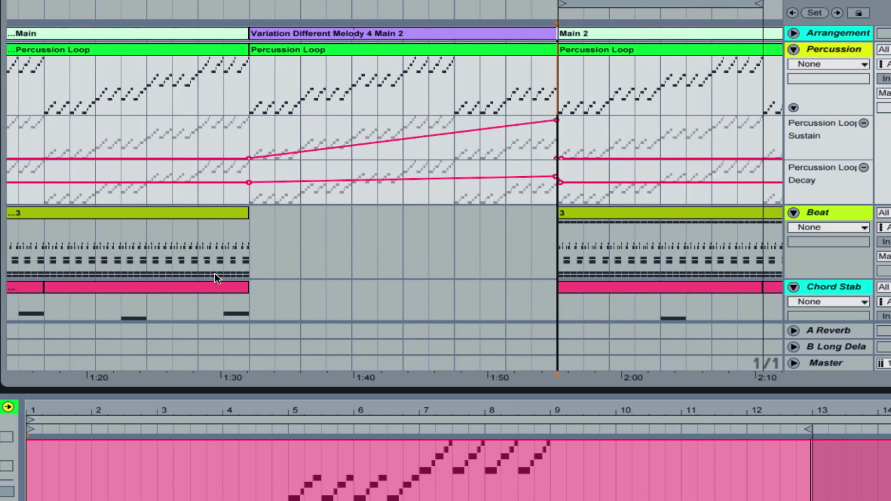
Step: Copy the Beat clip into the gap at 1:30 and stretch the copy to 2:00
scroll(321, 254, "down", 4)
scroll(333, 248, "down", 3)
scroll(333, 249, "up", 4)
scroll(333, 250, "up", 2)
left_click_drag(577, 2, 479, 0)
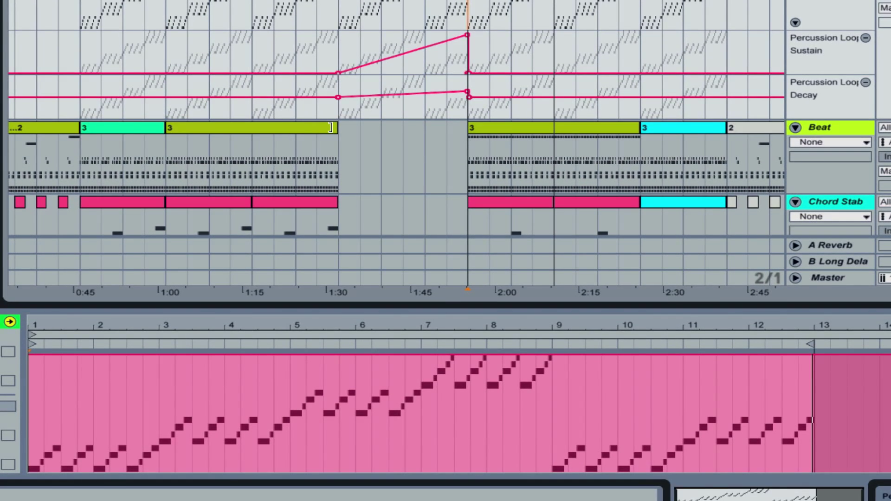
left_click_drag(331, 127, 386, 130)
left_click_drag(252, 127, 338, 127)
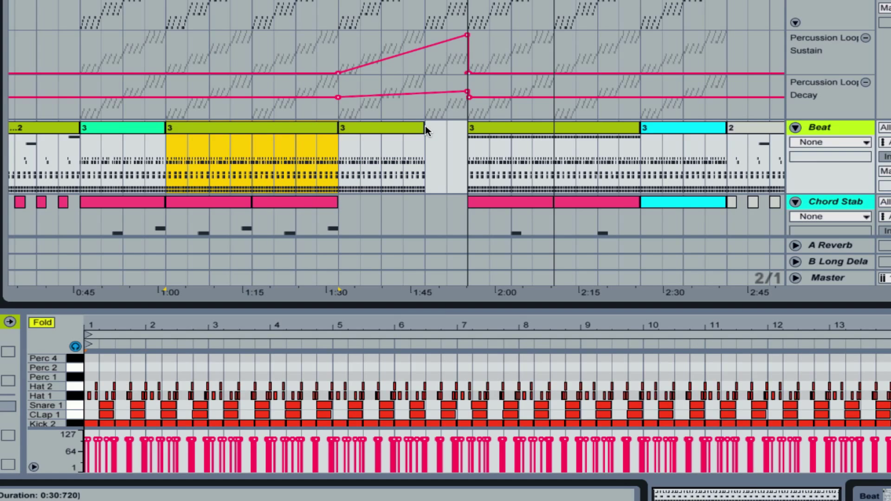
left_click_drag(425, 127, 466, 131)
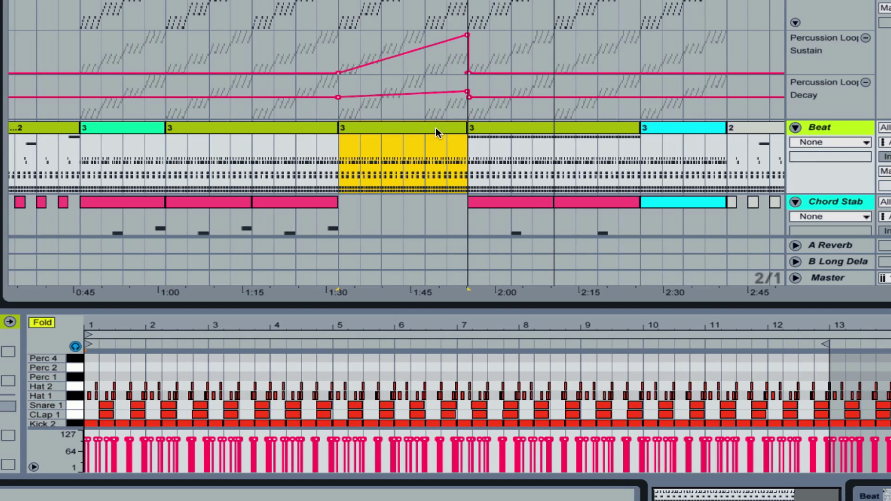
left_click(142, 385)
Step: Delete the Hat 1 and Hat 2 notes, then halve and duplicate the Kick 1 and Kick 2 notes at 4.4
left_click_drag(87, 376, 832, 393)
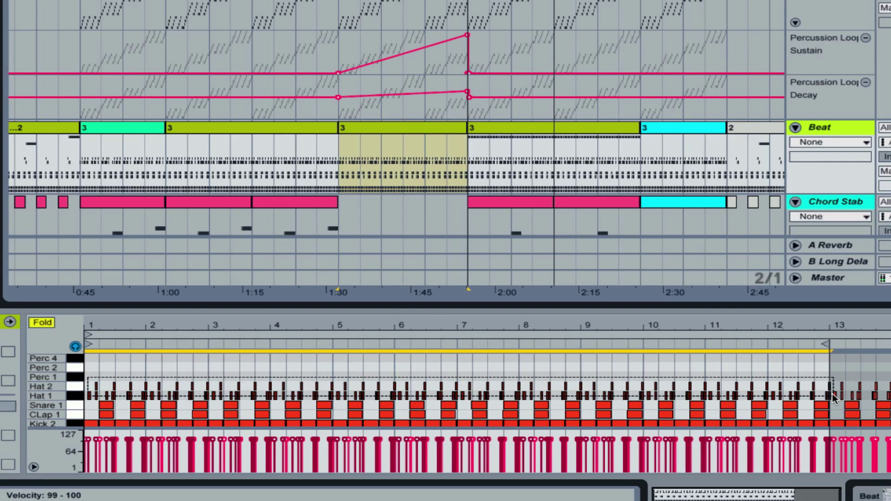
key("Delete")
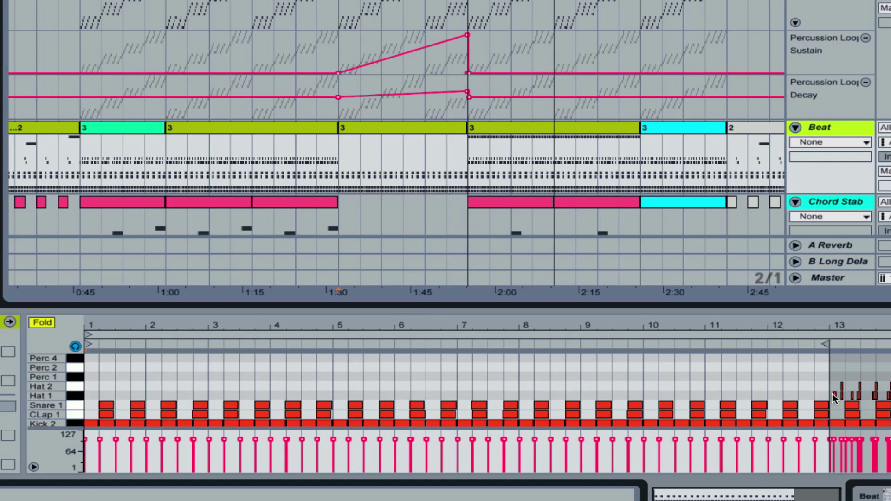
left_click_drag(338, 327, 383, 443)
scroll(361, 380, "down", 1)
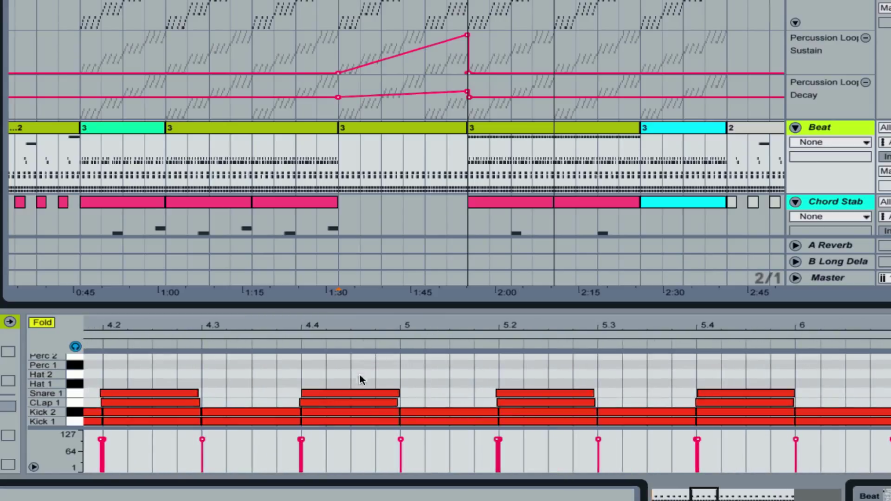
left_click(392, 410)
left_click(394, 419, "shift")
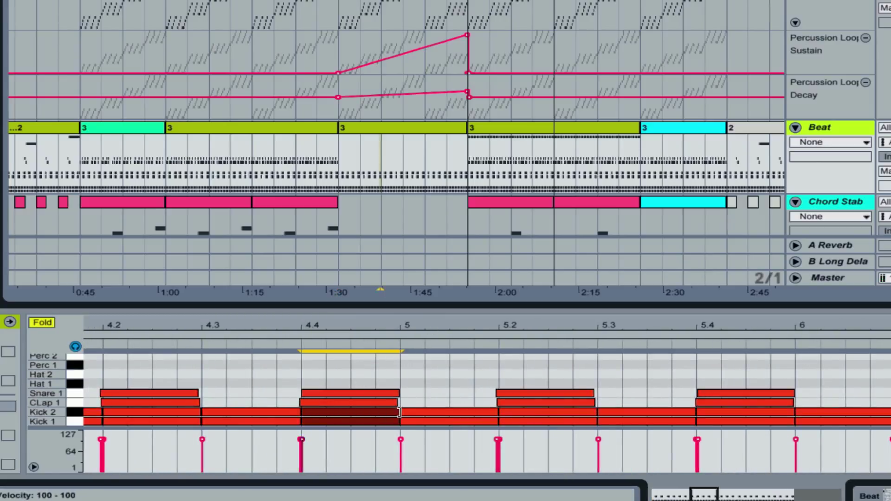
left_click_drag(398, 412, 339, 415)
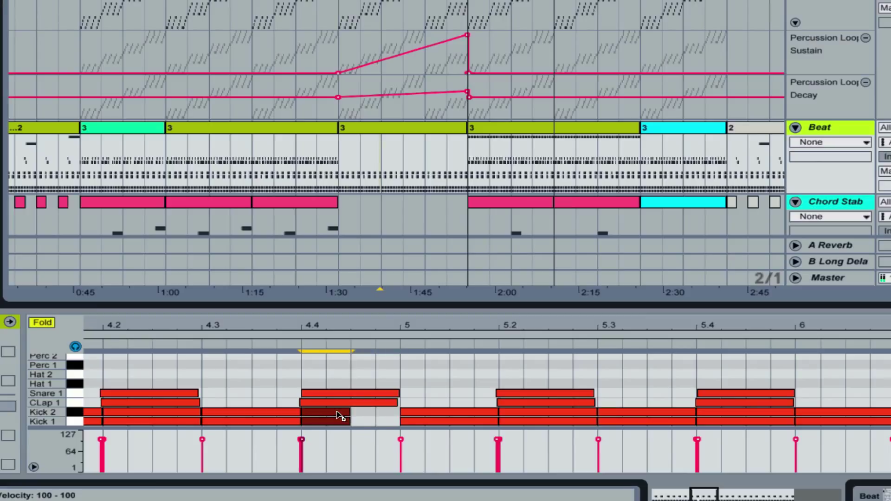
key("ctrl+d")
left_click(395, 394)
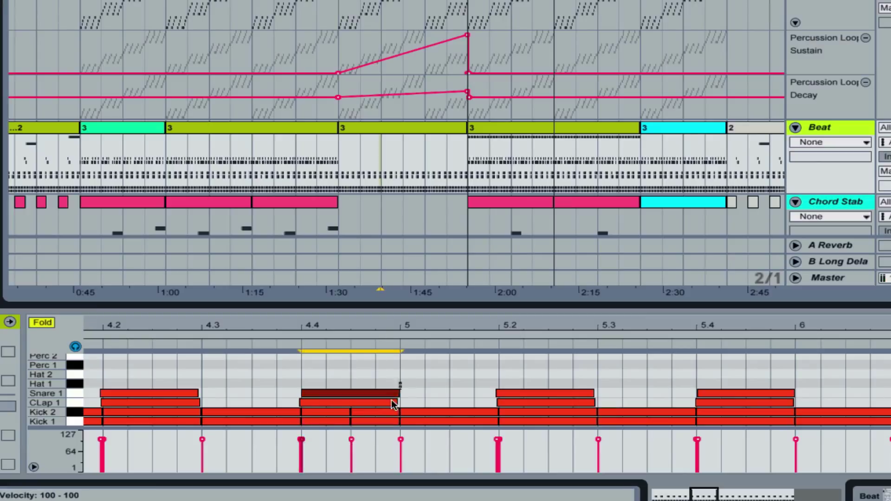
left_click(391, 401, "shift")
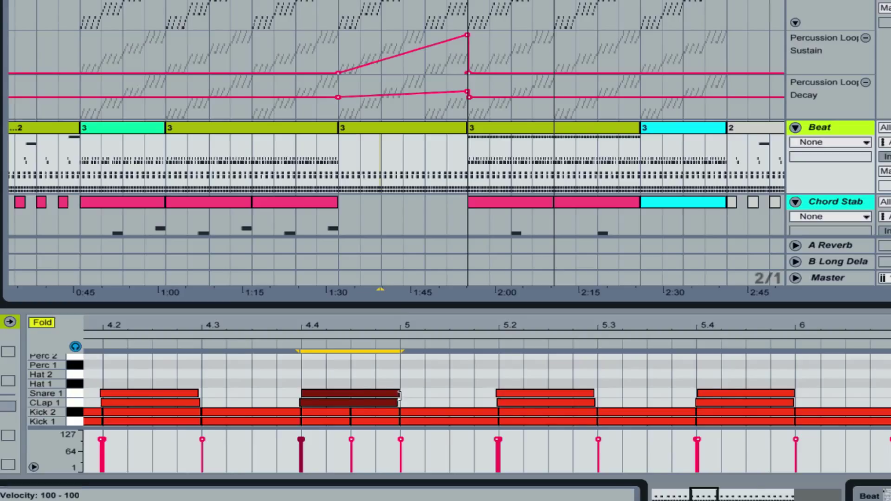
Step: Delete the alternating Kick 1 and Kick 2 notes from bar 1 through bar 12
double_click(342, 320)
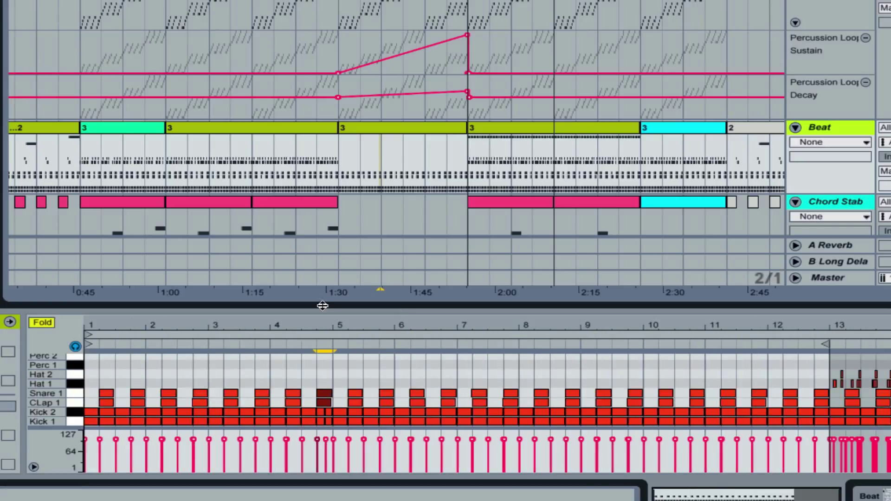
left_click(108, 411)
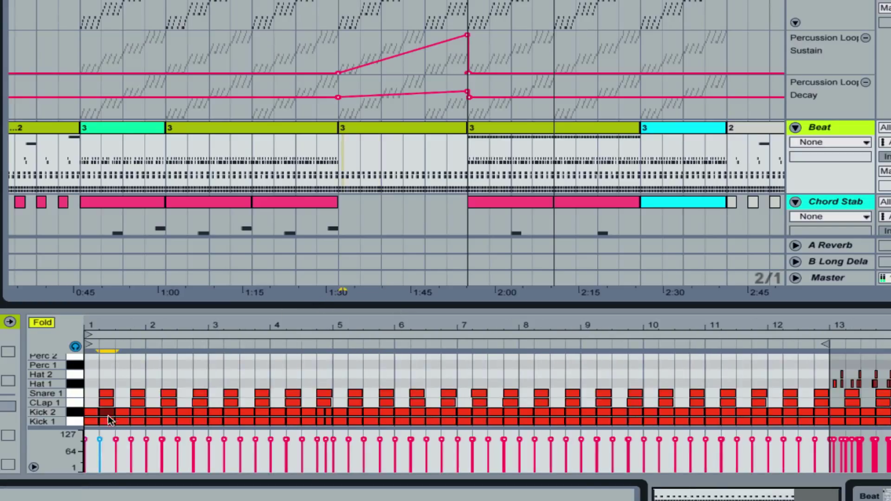
left_click(137, 421, "shift")
left_click(168, 412, "shift")
left_click(196, 420, "shift")
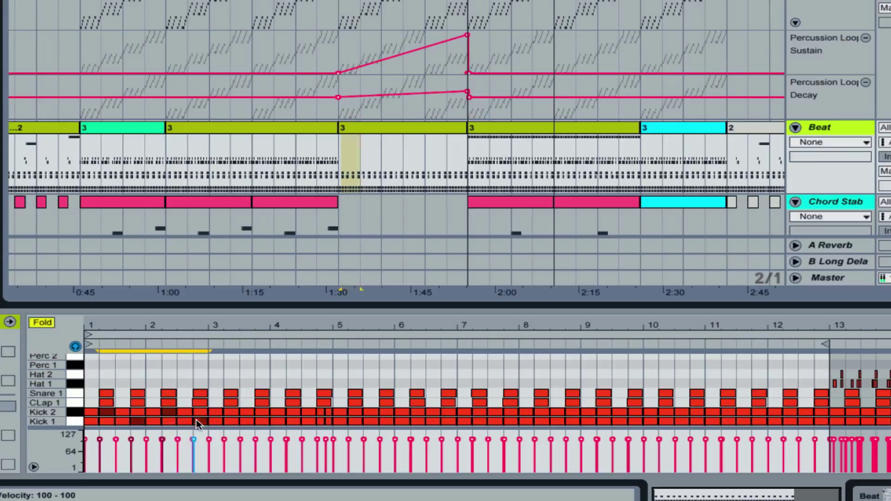
left_click(224, 413, "shift")
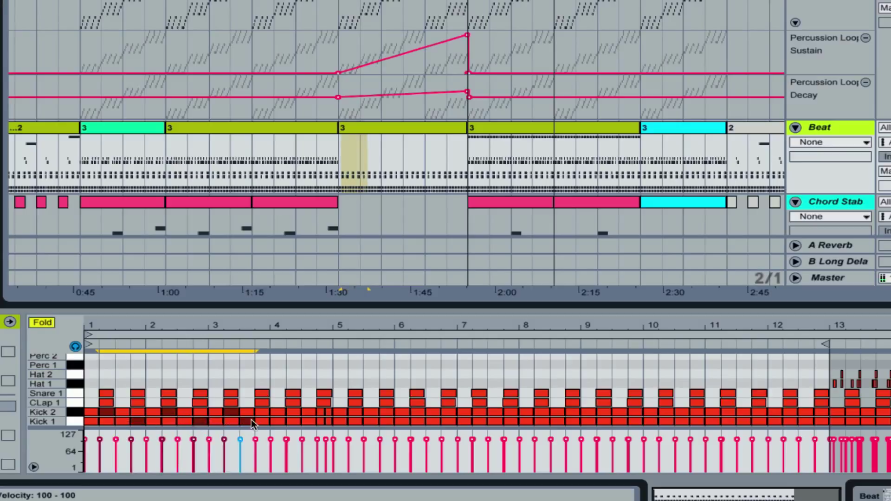
left_click(265, 420, "shift")
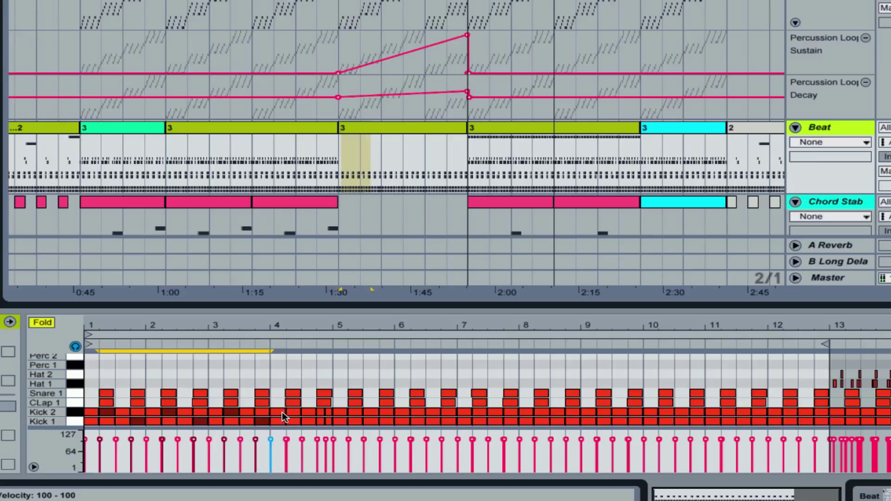
left_click(293, 412, "shift")
left_click(309, 420, "shift")
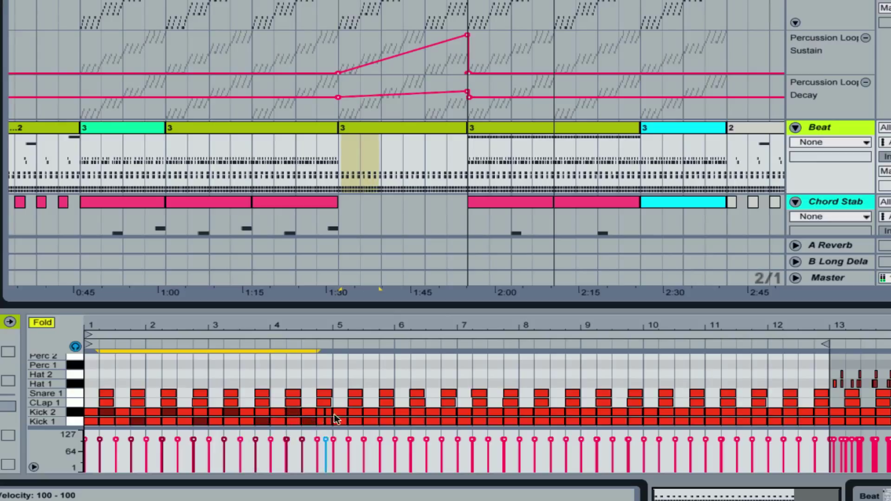
left_click(340, 413, "shift")
left_click(358, 422, "shift")
left_click(386, 413, "shift")
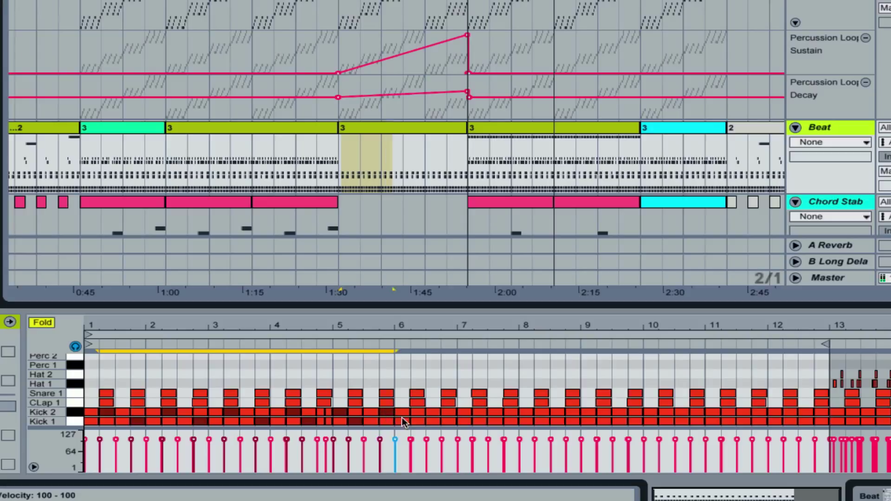
left_click(412, 422, "shift")
left_click(450, 410, "shift")
left_click(480, 421, "shift")
left_click(508, 413, "shift")
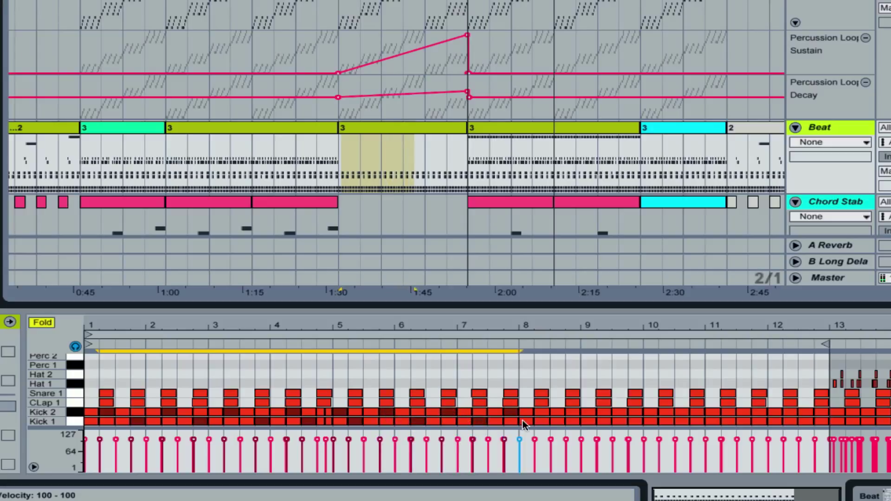
left_click(523, 419, "shift")
left_click(557, 422, "shift")
left_click(591, 410, "shift")
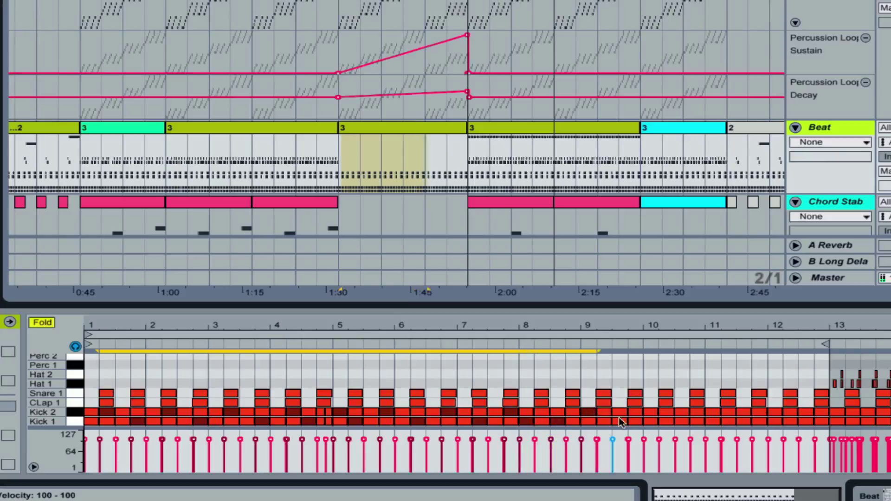
left_click(628, 420, "shift")
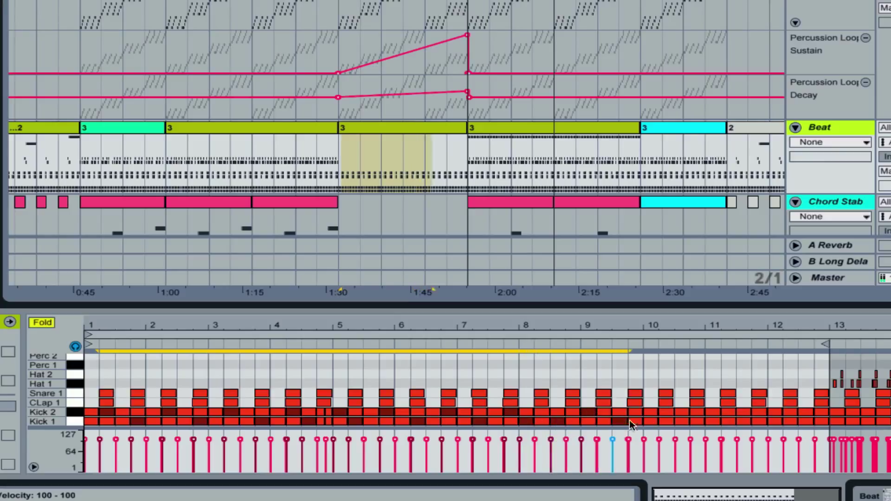
left_click(655, 410, "shift")
left_click(677, 421, "shift")
left_click(719, 412, "shift")
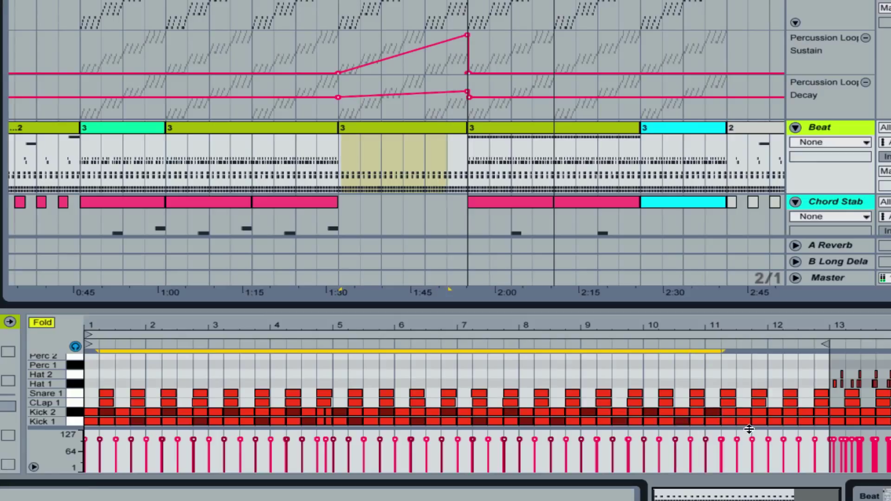
left_click(742, 422, "shift")
left_click(774, 420, "shift")
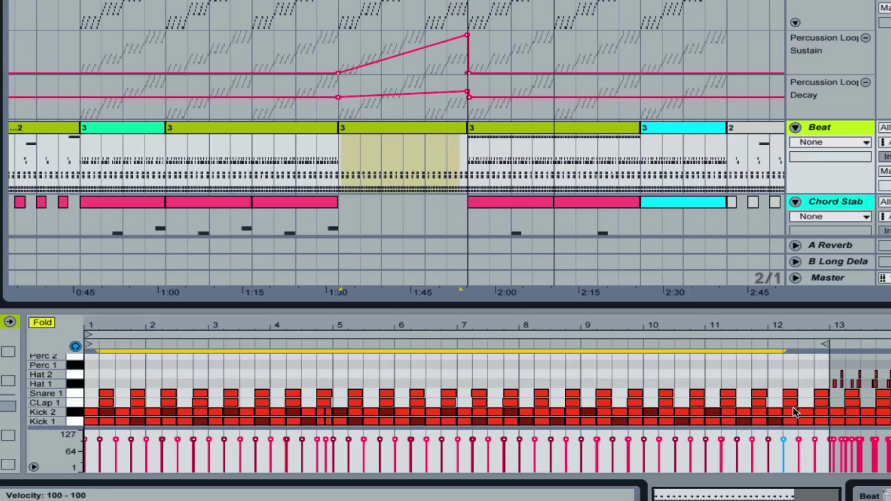
left_click(797, 411, "shift")
key("Delete")
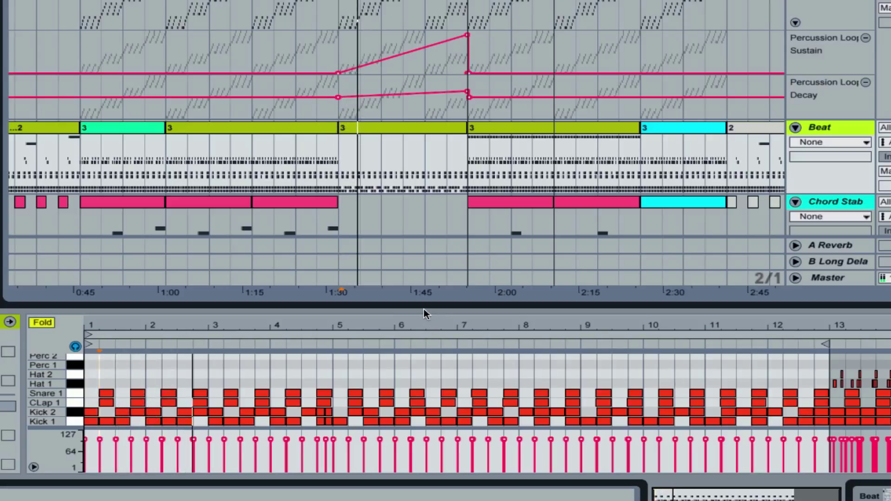
Step: Split the Snare 1 and CLap 1 hit at 3.4 into two quick hits
key("space")
left_click_drag(282, 324, 345, 367)
left_click_drag(285, 372, 393, 392)
key("ctrl+d")
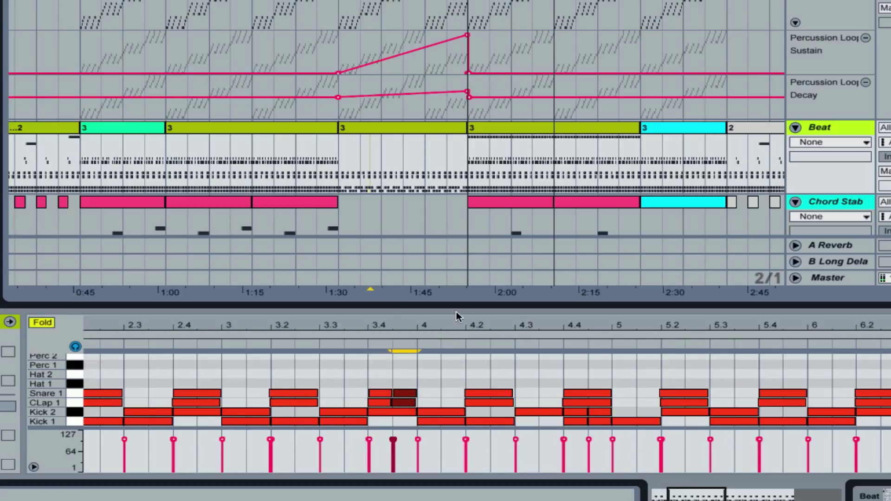
Step: Copy the Snare 1 and CLap 1 notes to just after 7.4
left_click_drag(456, 323, 407, 299)
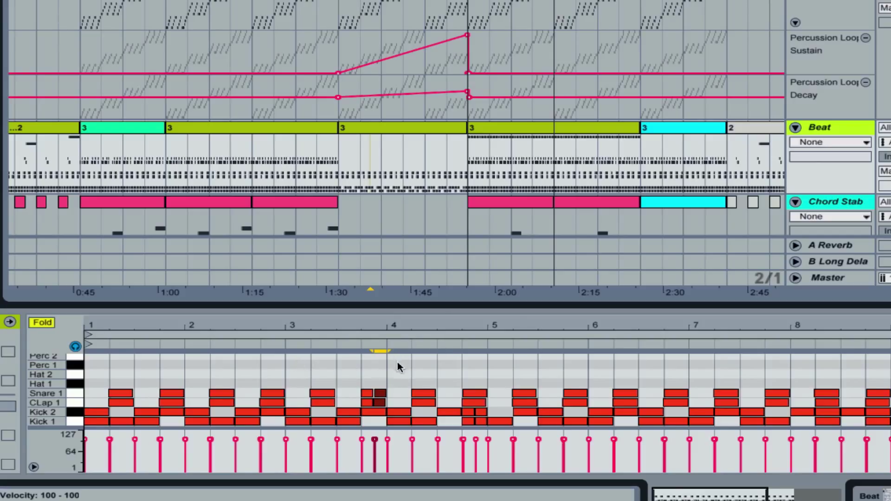
left_click_drag(533, 325, 244, 326)
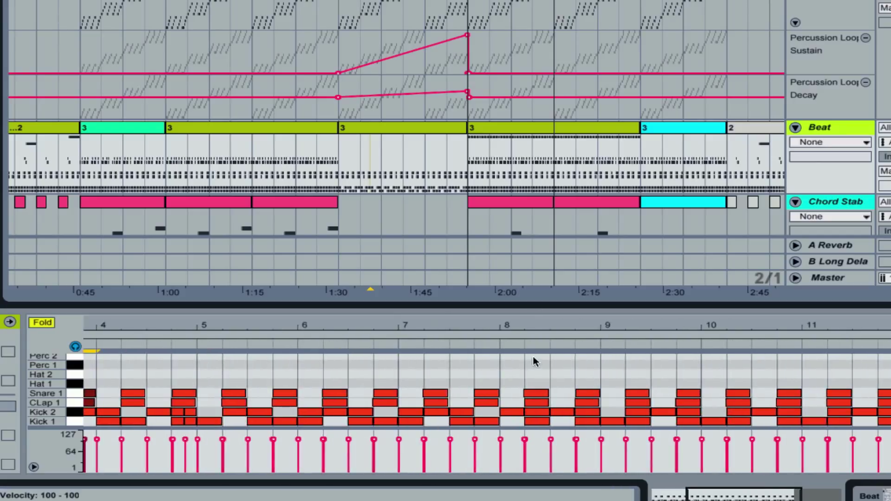
left_click_drag(494, 378, 485, 403)
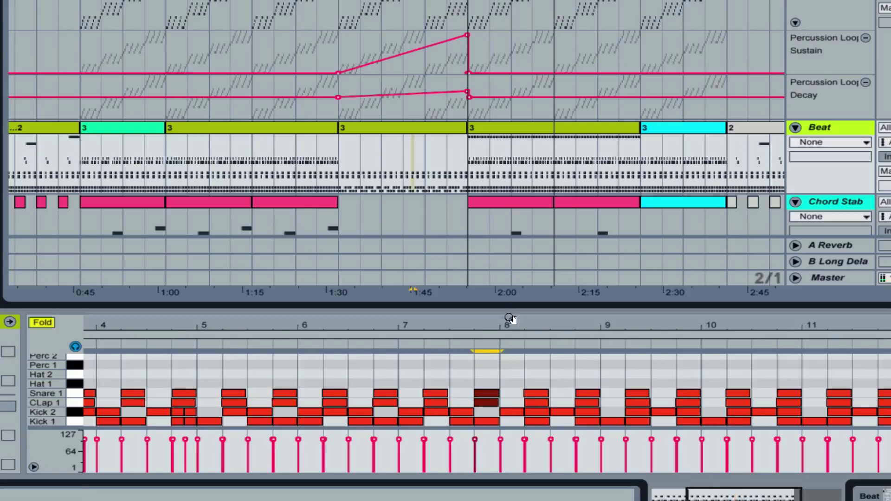
left_click_drag(510, 319, 509, 325)
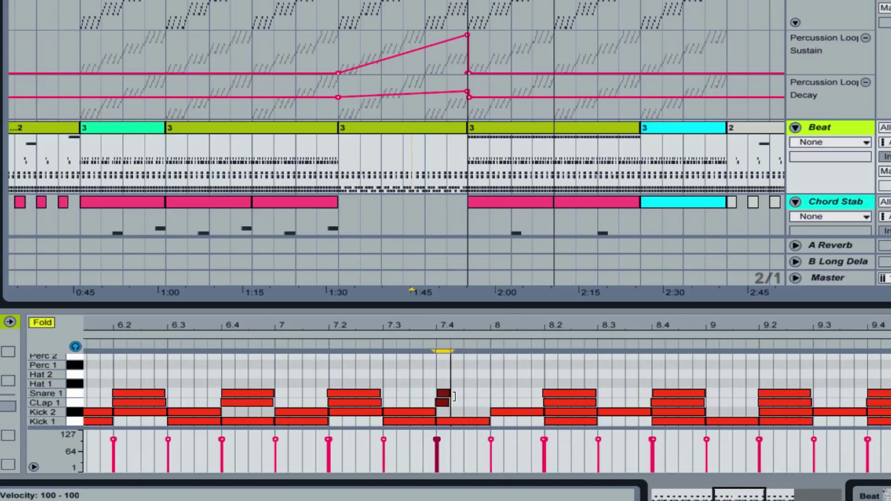
mouse_move(445, 393)
left_mouse_down()
mouse_move(473, 392)
mouse_move(473, 404)
mouse_move(496, 394)
left_mouse_up()
Step: Copy the doubled snare and clap hits to just before bar 12 and play the beat
left_click_drag(518, 324, 518, 293)
left_click_drag(301, 324, 261, 323)
left_click_drag(229, 394, 631, 390)
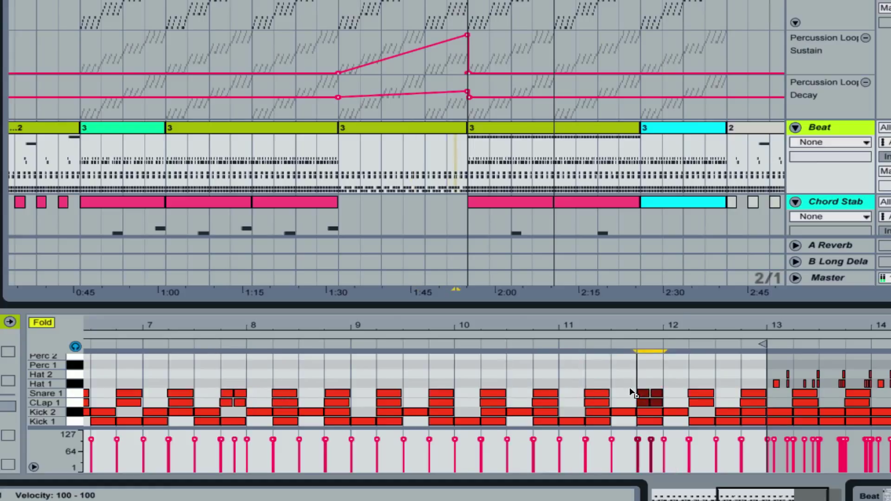
left_click_drag(670, 327, 773, 326)
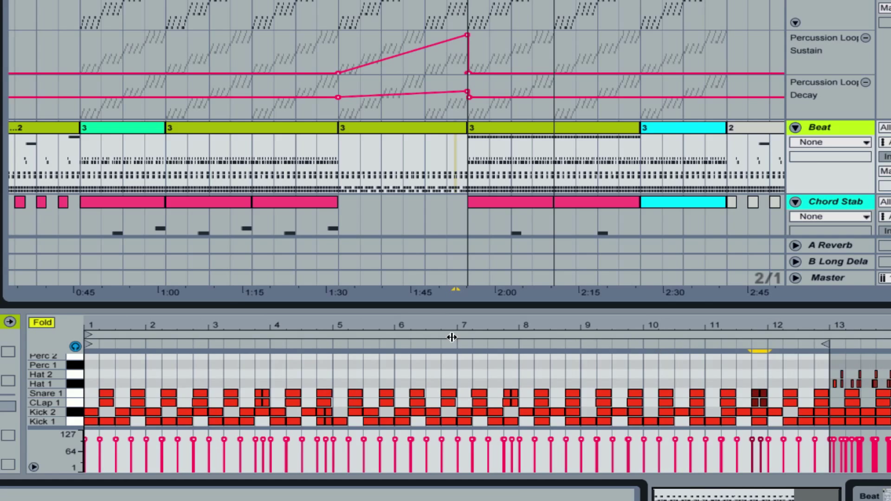
key("space")
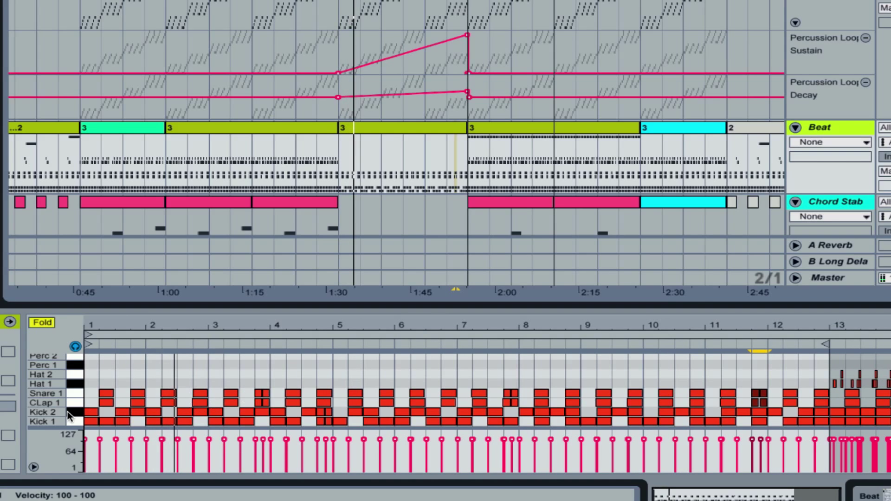
Step: Add a lengthened Hat 2 note at bar 1 and duplicate the Hat 2/Hat 1 pair through bar 12
double_click(88, 374)
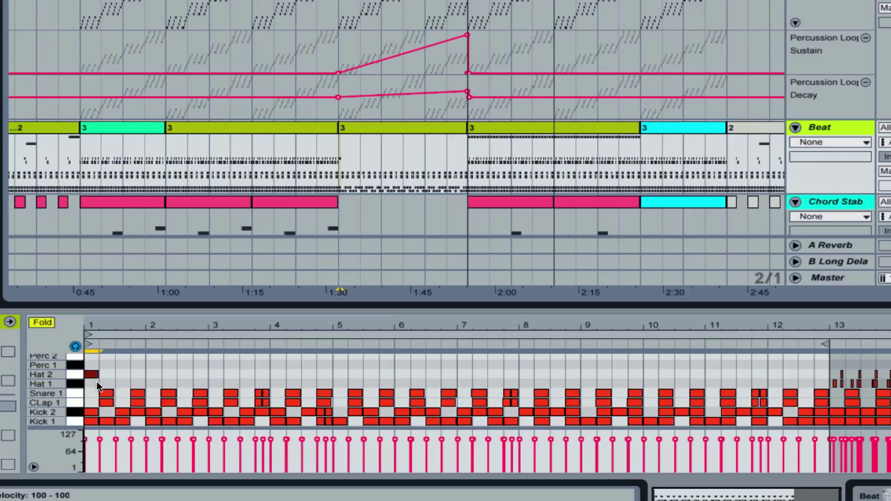
left_click_drag(98, 375, 113, 375)
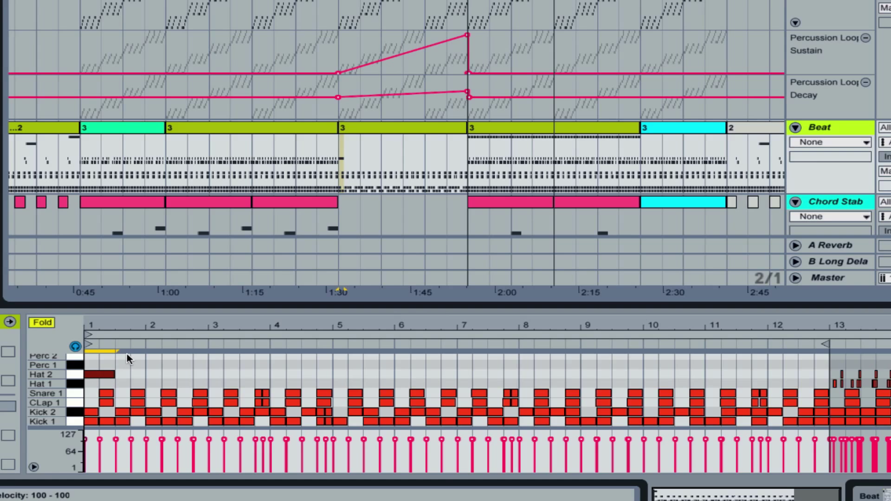
left_click_drag(99, 313, 168, 388)
left_click_drag(176, 358, 133, 382)
left_click_drag(168, 325, 163, 278)
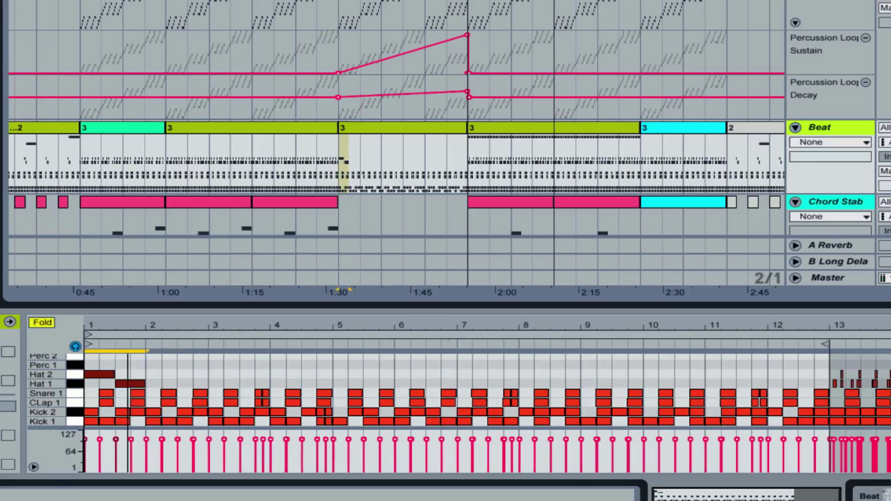
key("ctrl+d")
key("ctrl+d")
key("ctrl+d")
key("ctrl+d")
key("ctrl+d")
key("ctrl+d")
key("ctrl+d")
key("ctrl+d")
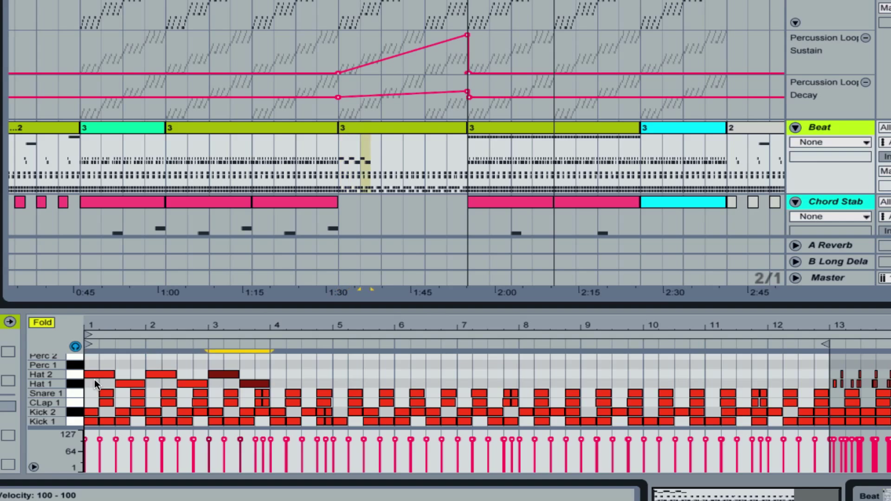
key("ctrl+d")
key("ctrl+d")
key("ctrl+d")
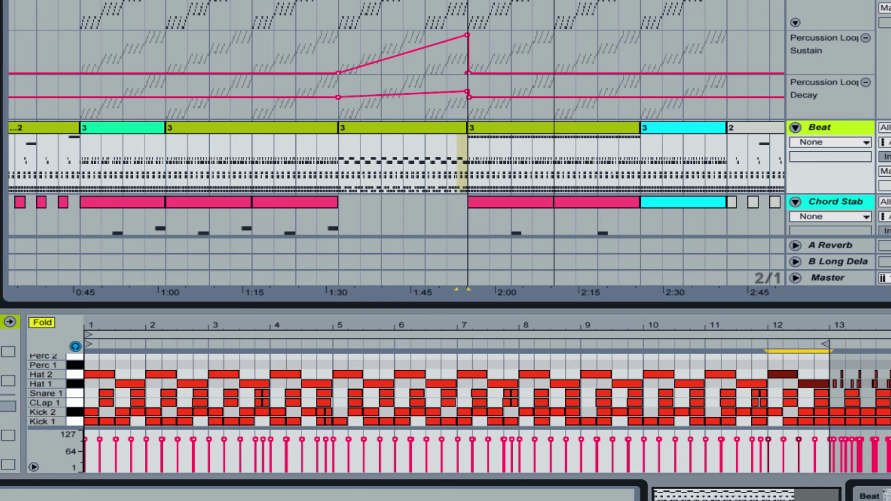
left_click(365, 97)
Step: Try halving the hi-hat notes with an offset copy and audition it from 1:30
scroll(372, 140, "down", 3)
left_click(357, 40)
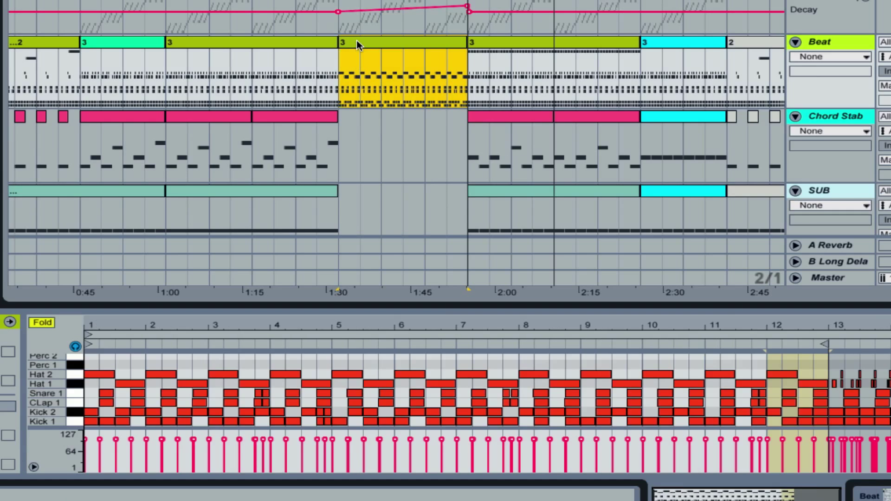
key("space")
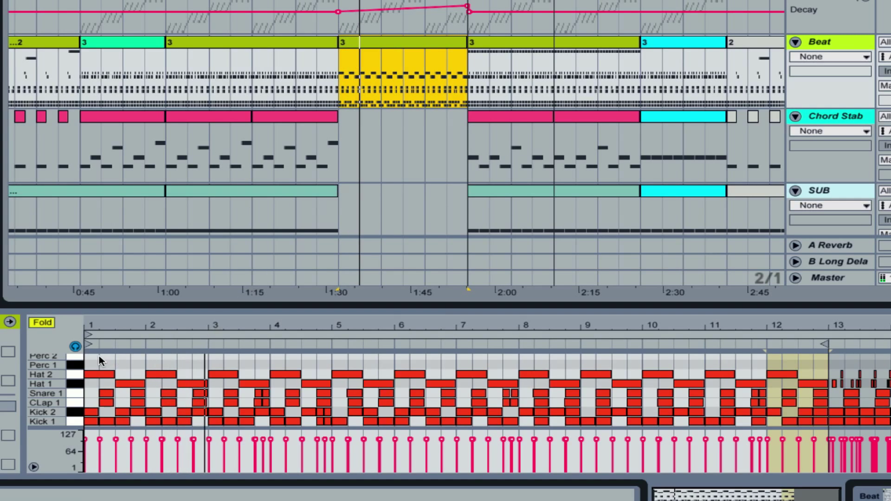
left_click_drag(99, 356, 821, 380)
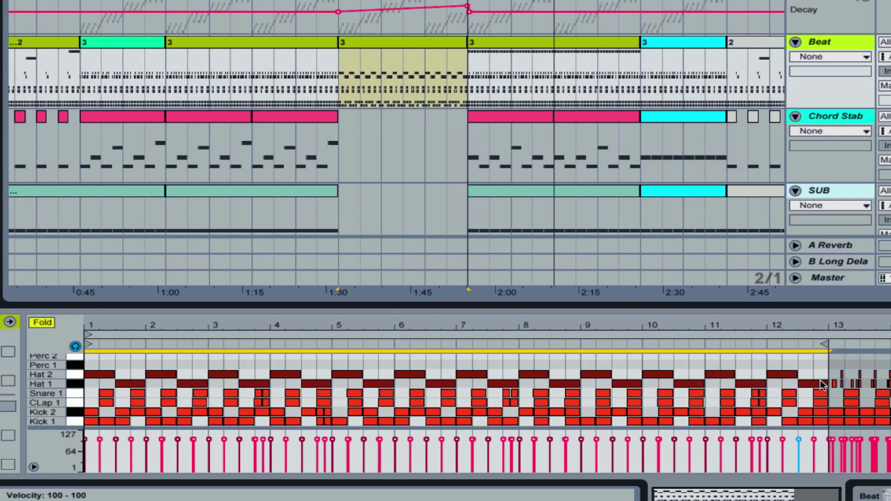
left_click_drag(767, 375, 753, 375)
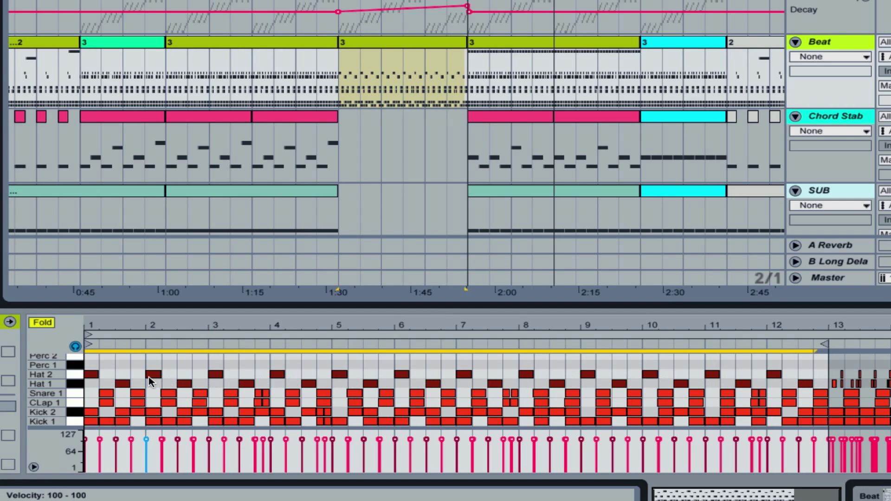
left_click_drag(122, 383, 131, 386)
key("space")
left_click(375, 367)
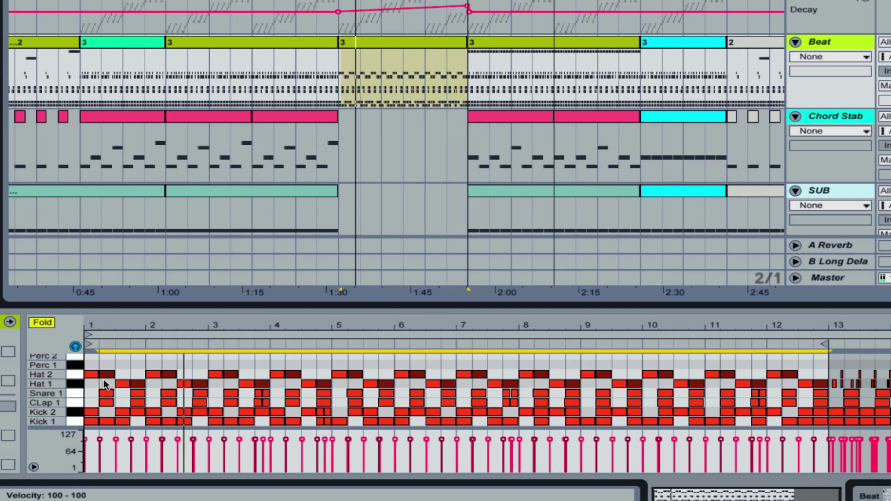
left_click_drag(110, 322, 135, 305)
Step: Undo the shortened hats and duplicate bar 10's hat pair into bars 11 and 12
key("super+z")
key("super+z")
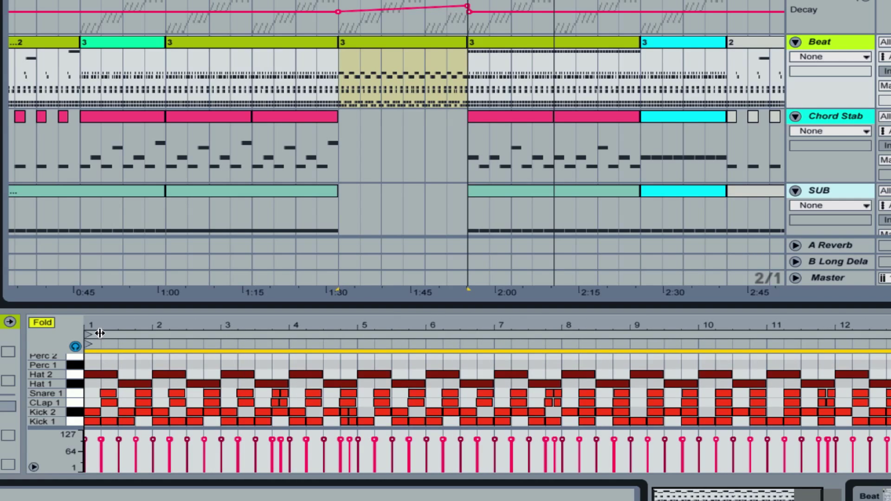
left_click(100, 334)
key("super+z")
key("super+z")
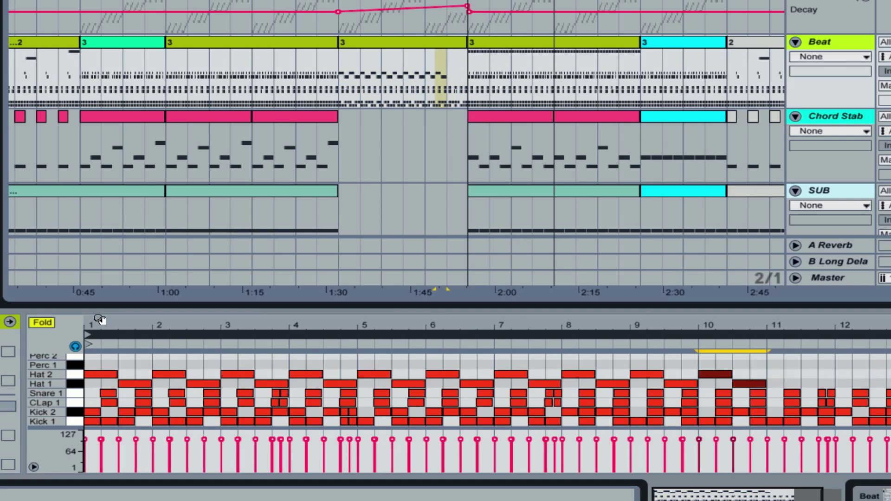
left_click_drag(773, 371, 227, 383)
left_click_drag(583, 380, 729, 381)
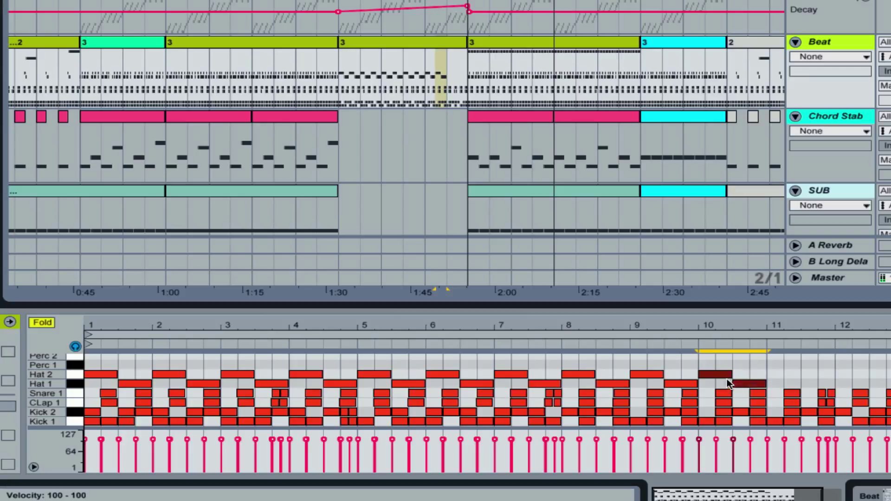
key("ctrl+d")
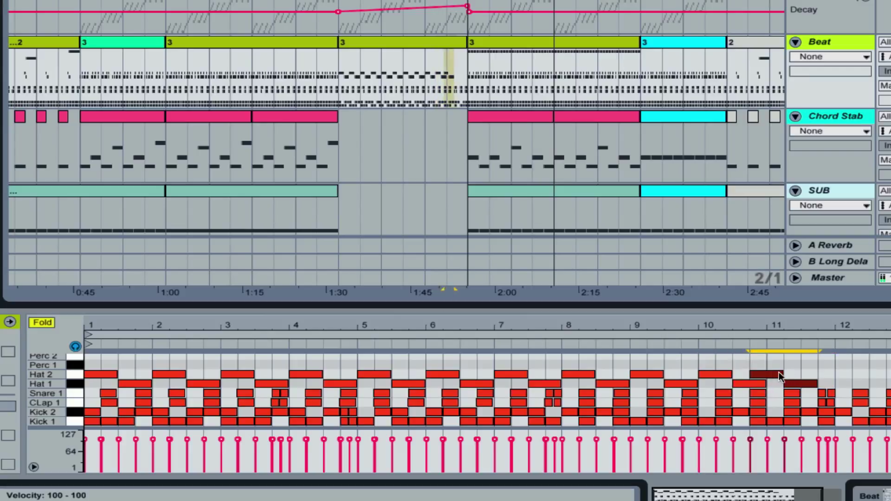
key("ctrl+d")
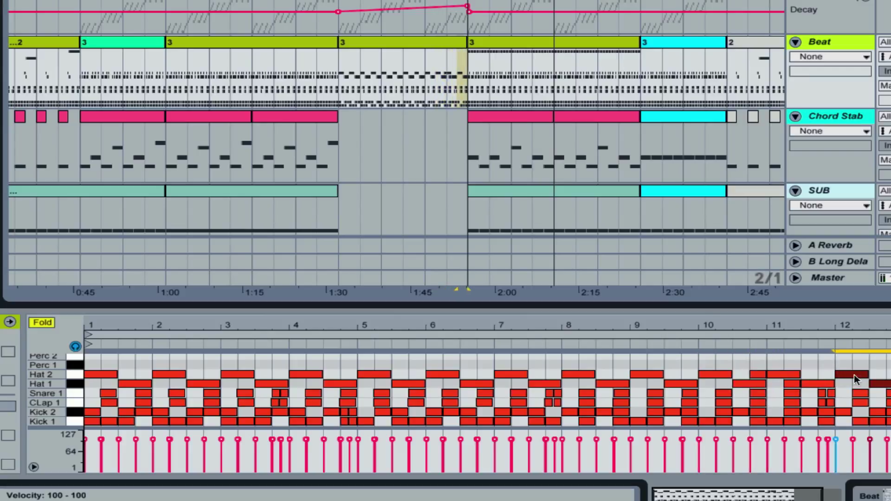
left_click_drag(702, 322, 646, 322)
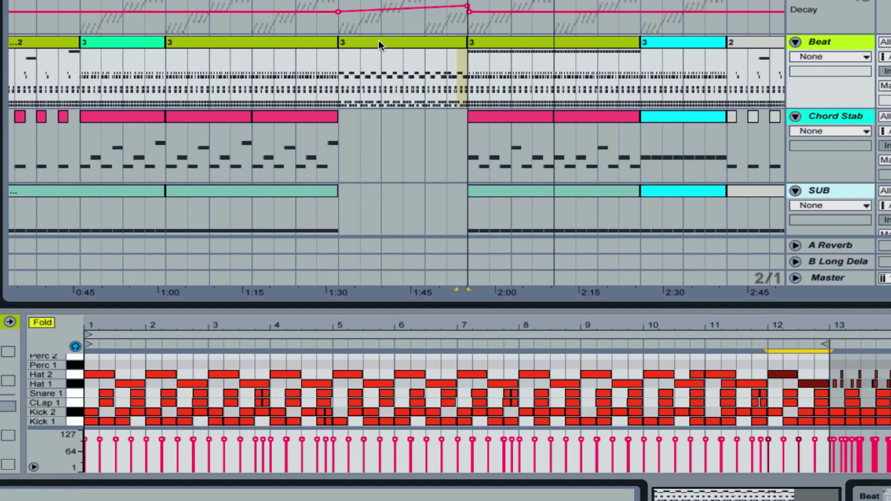
scroll(378, 43, "down", 6)
scroll(378, 42, "up", 3)
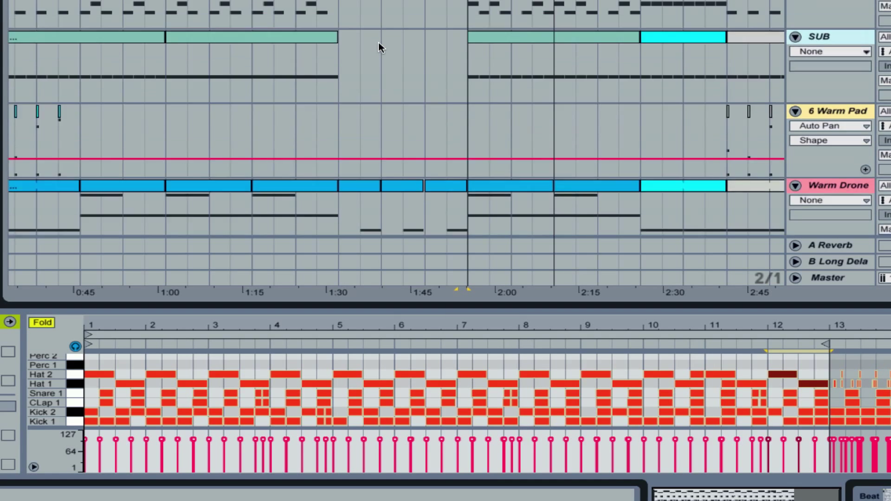
scroll(378, 43, "up", 2)
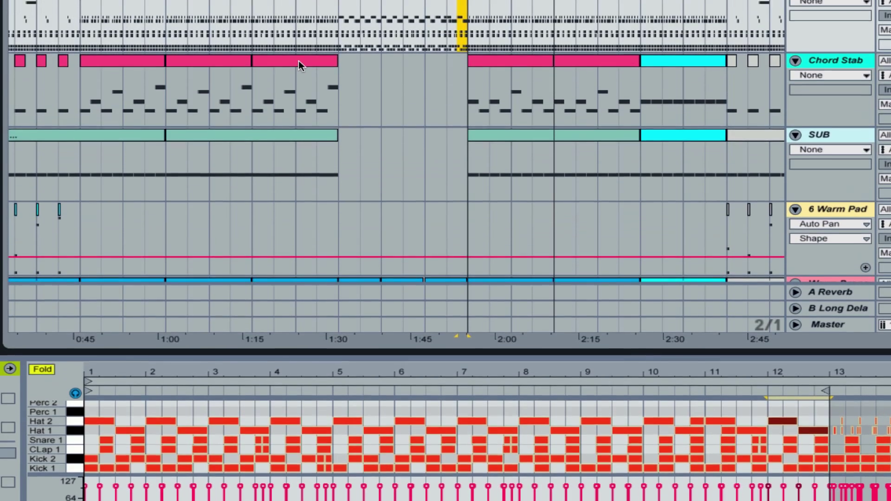
Step: Extend the Chord Stab clip from bar 49 out to bar 61
left_click(396, 14)
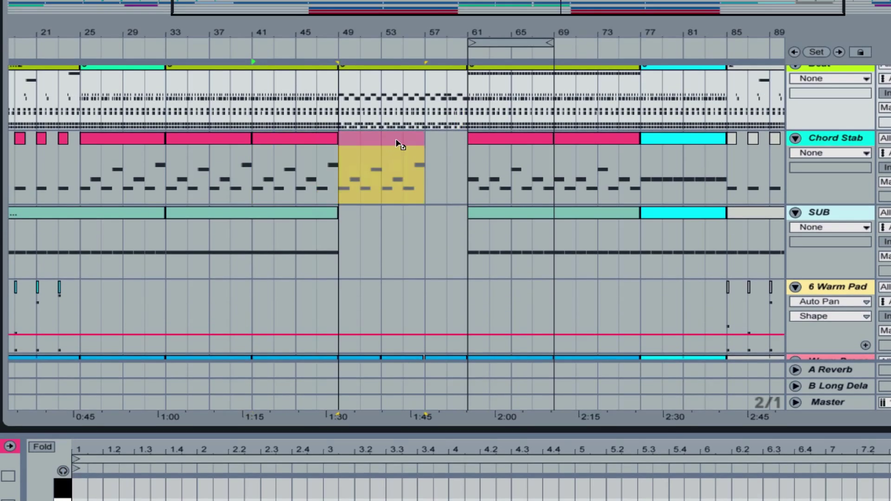
left_click_drag(425, 139, 469, 139)
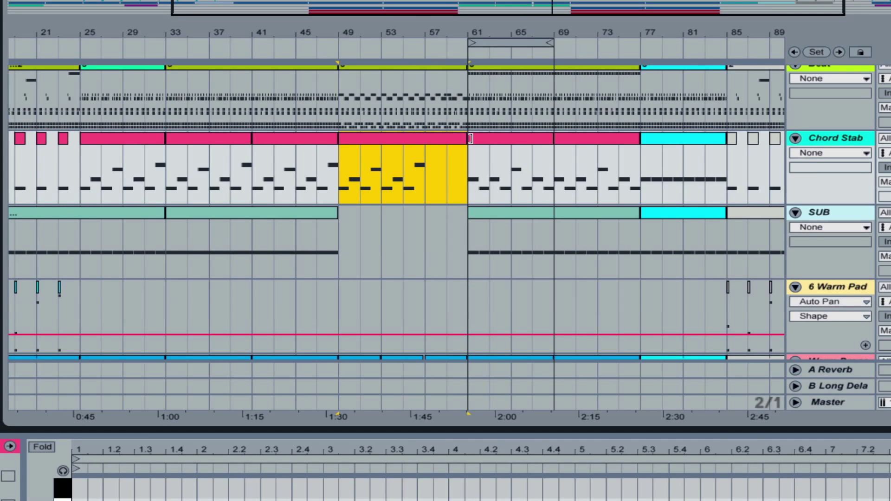
double_click(433, 138)
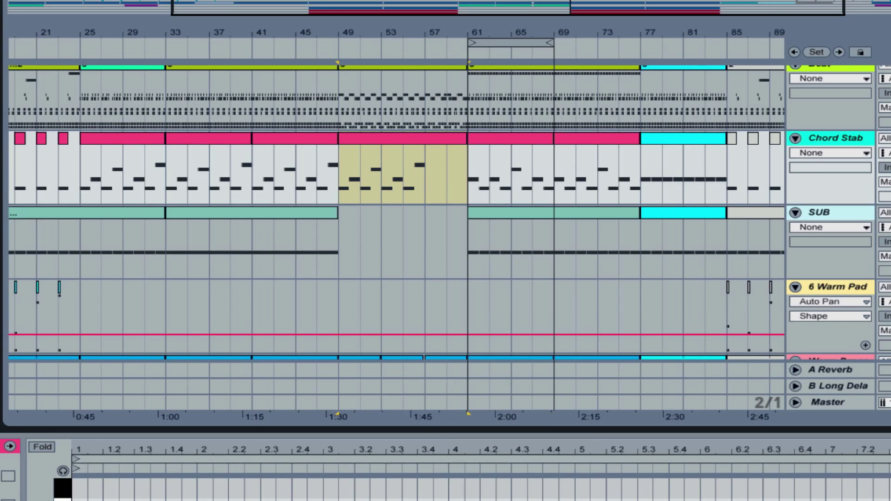
left_click_drag(438, 437, 460, 269)
Step: Delete the D3 and E3 notes and stretch the first C3 to the clip end
left_click_drag(268, 325, 811, 416)
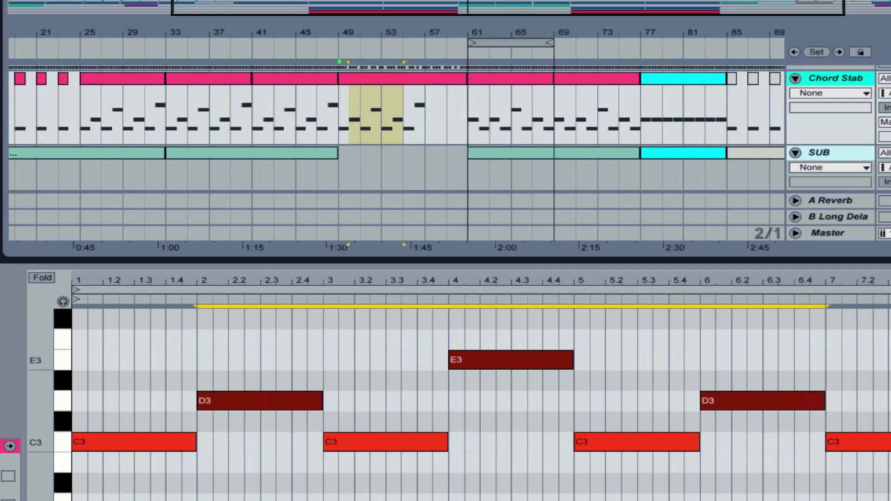
key("Delete")
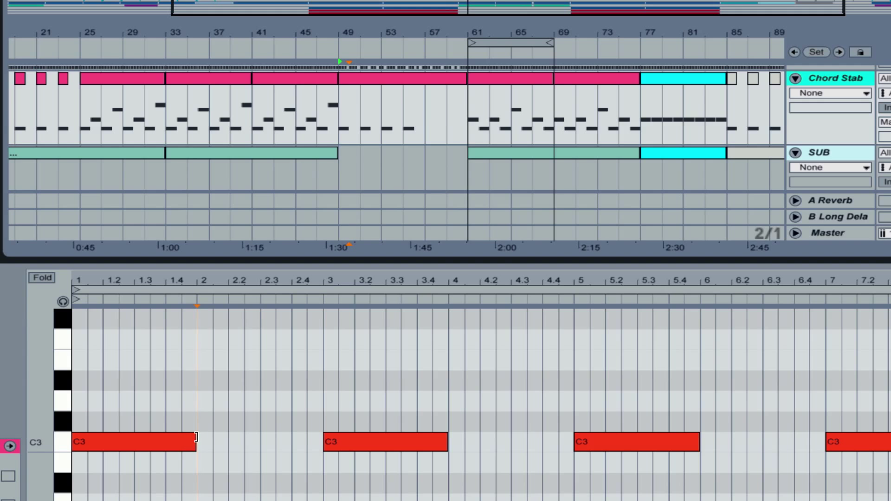
left_click_drag(192, 440, 638, 441)
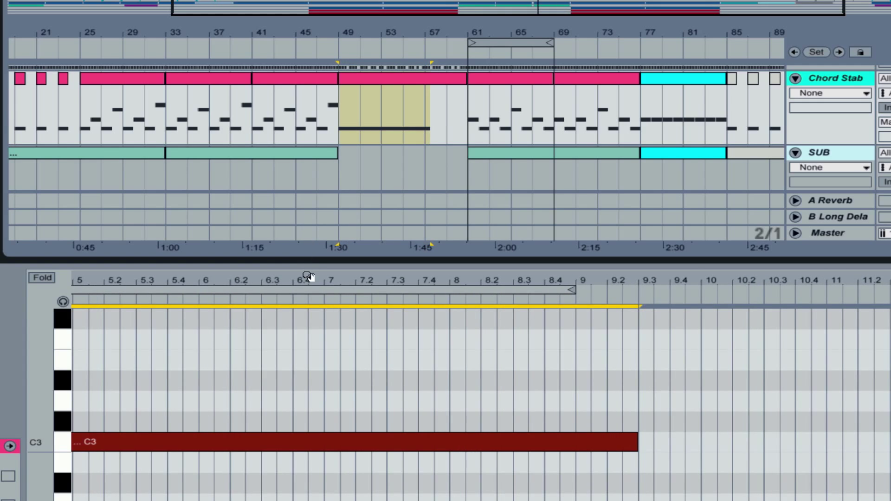
left_click_drag(309, 277, 575, 273)
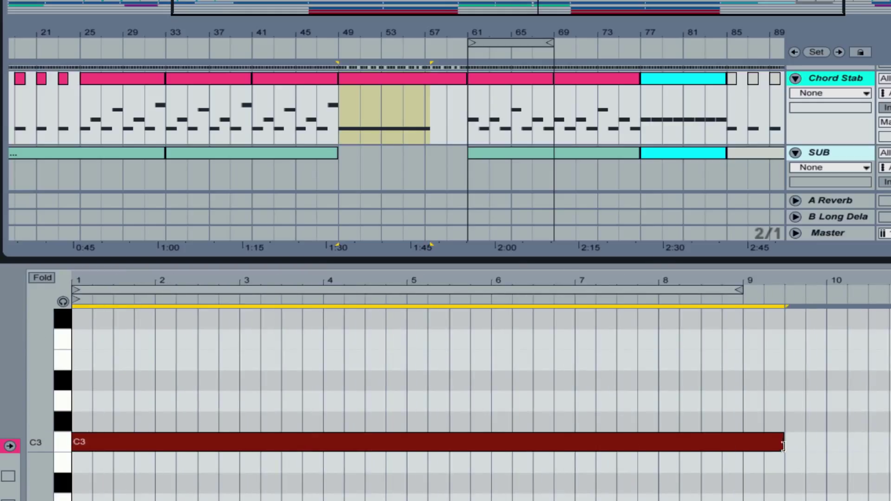
left_click_drag(784, 446, 889, 447)
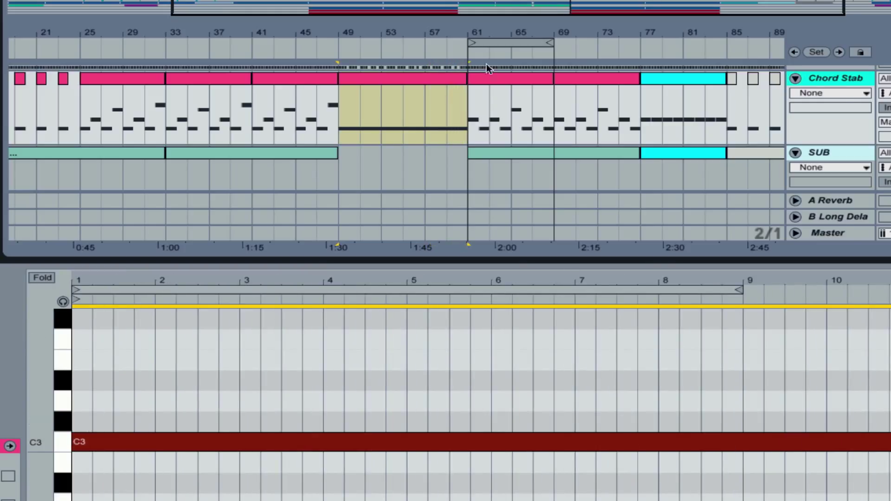
left_click(843, 79)
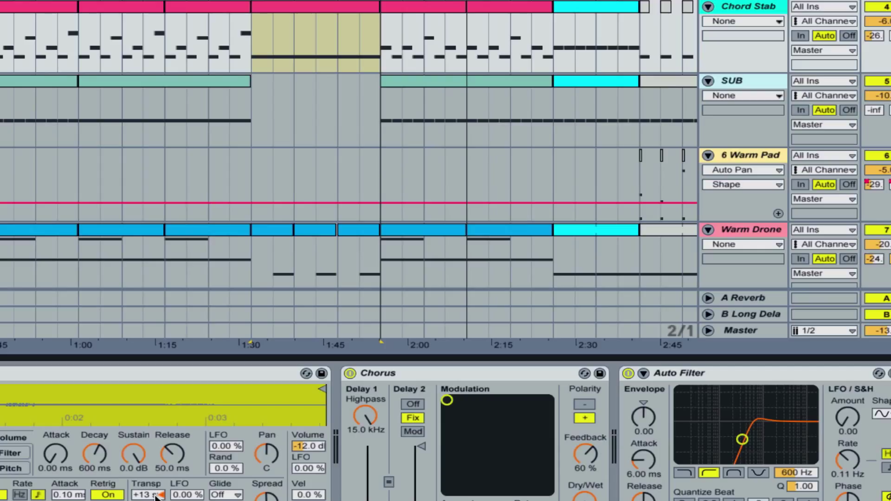
scroll(321, 65, "up", 5)
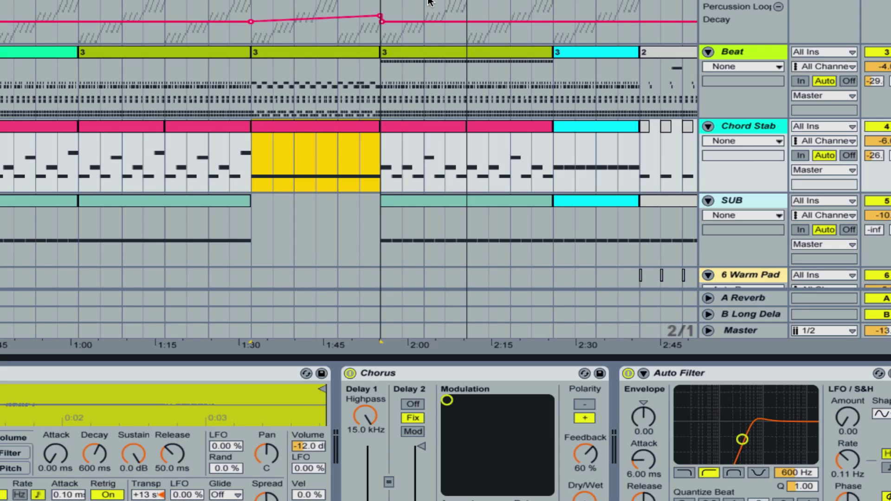
key("minus")
key("minus")
scroll(294, 110, "up", 4)
scroll(295, 110, "down", 15)
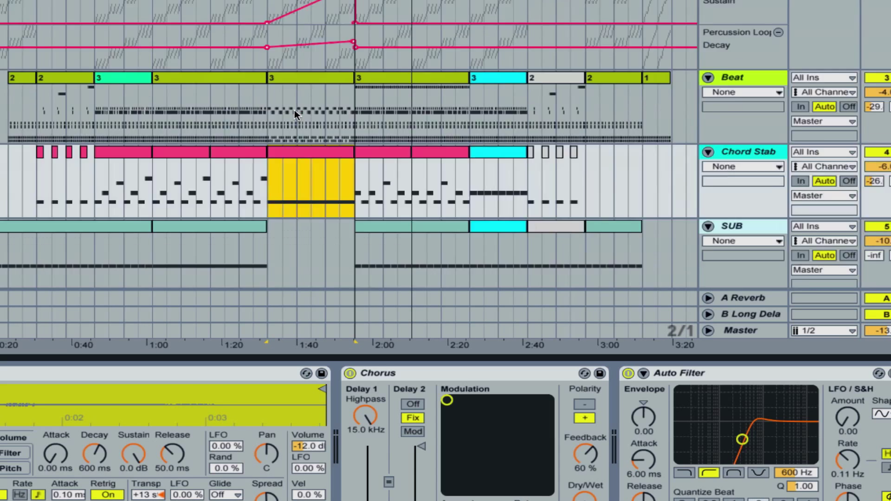
scroll(294, 110, "down", 2)
scroll(294, 110, "up", 1)
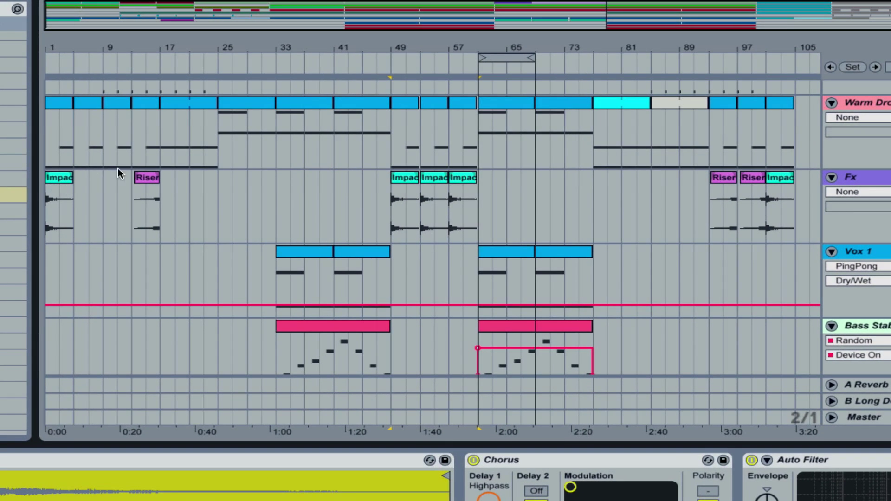
Step: Copy the Impact hit to bar 25 and raise its Clip Gain to 6.56 dB
left_click_drag(58, 177, 233, 185)
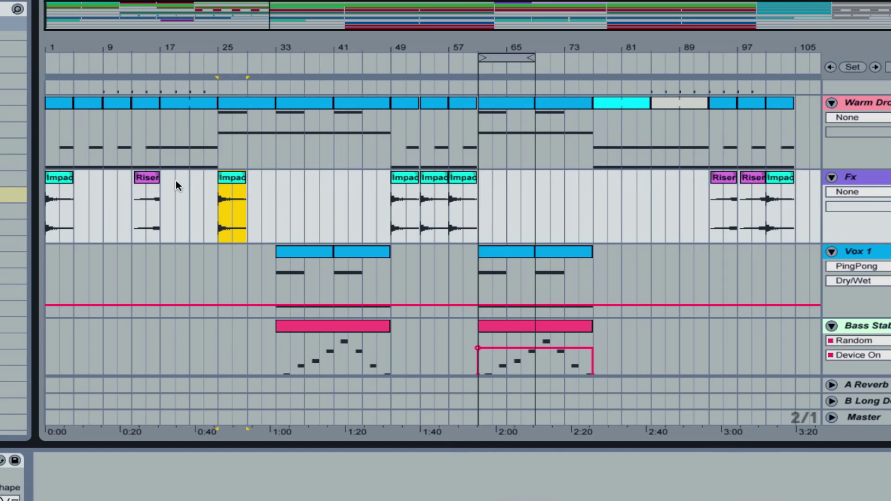
double_click(242, 178)
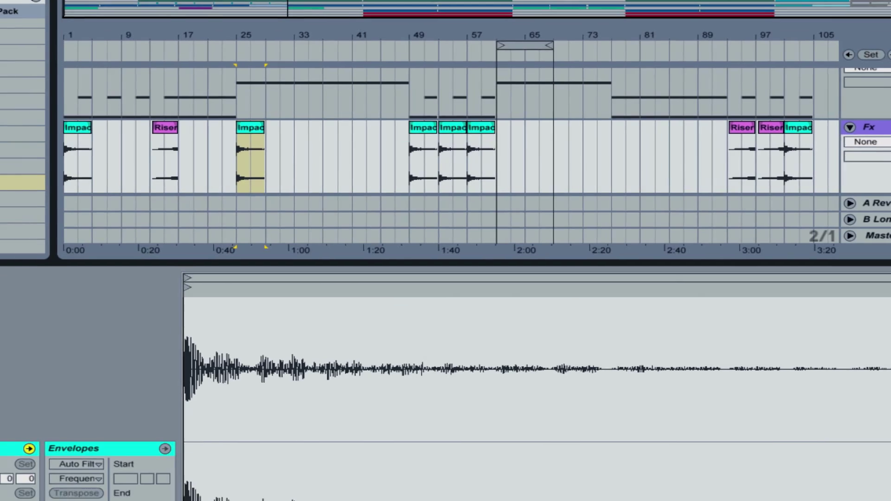
left_click_drag(84, 434, 84, 425)
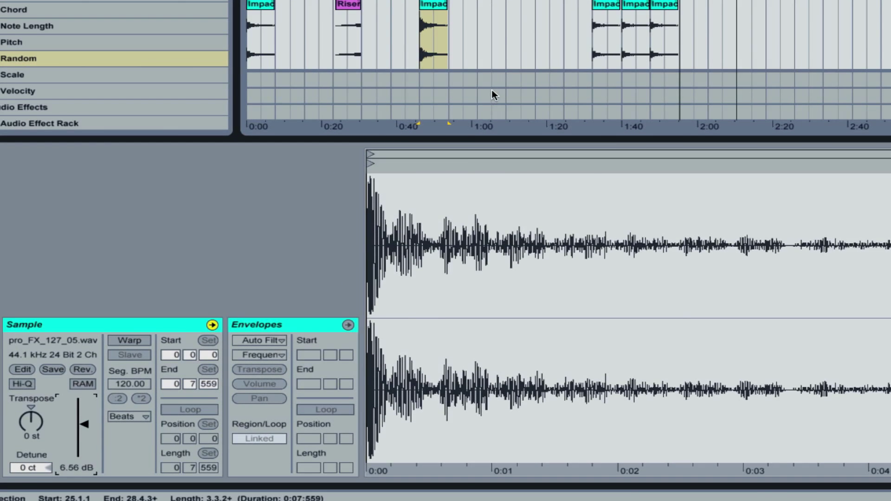
left_click_drag(459, 140, 466, 492)
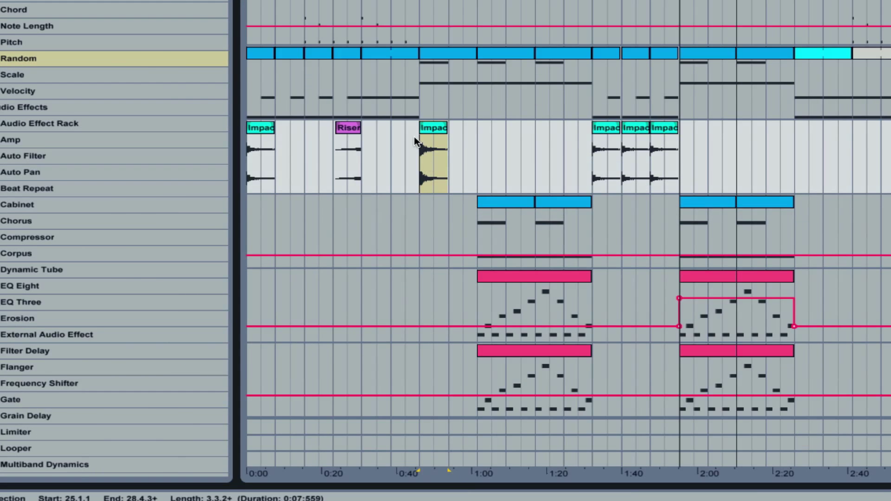
Step: Place more Impact copies around bar 47 and just before 2:00, undoing a stray change
left_click(254, 135)
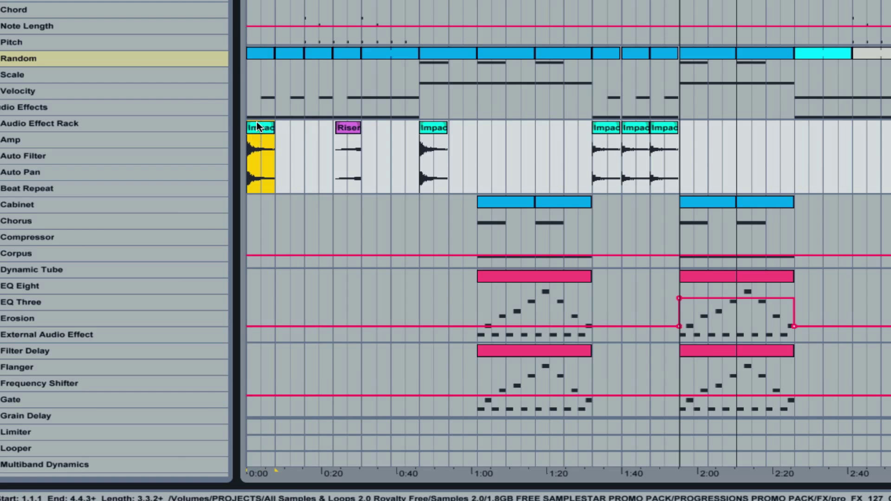
left_click_drag(253, 134, 677, 126)
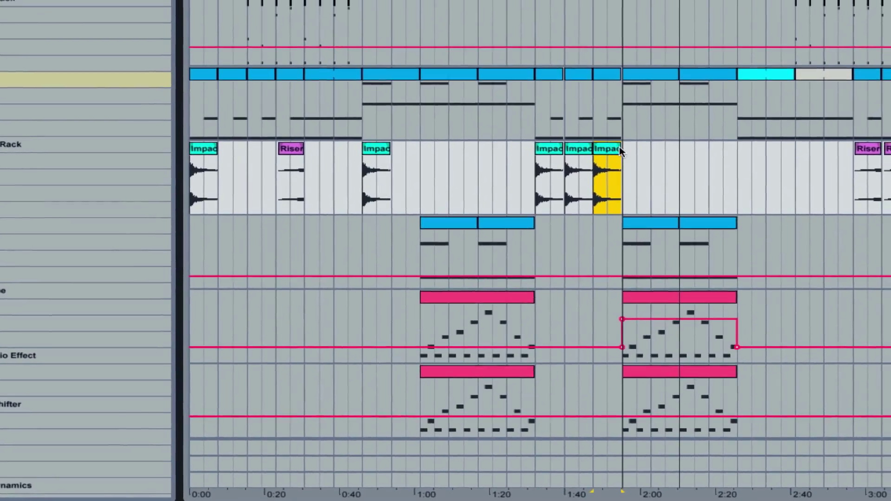
left_click_drag(620, 148, 643, 148)
double_click(642, 148)
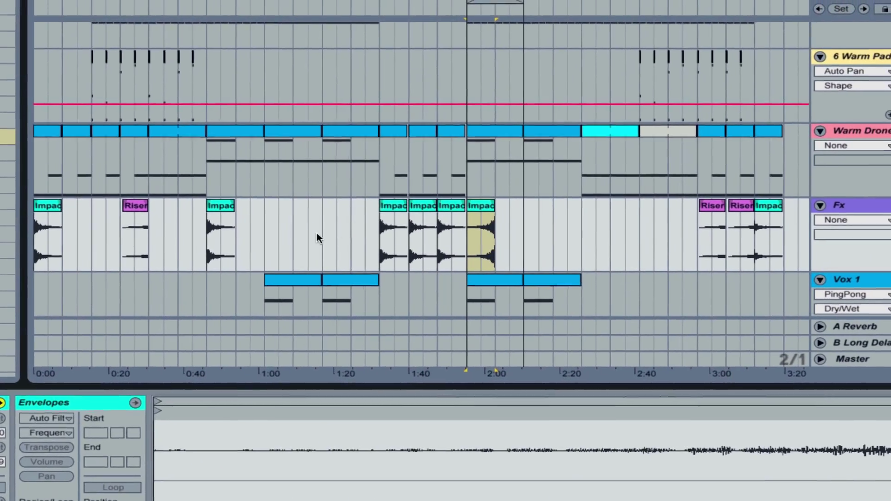
left_click(541, 172)
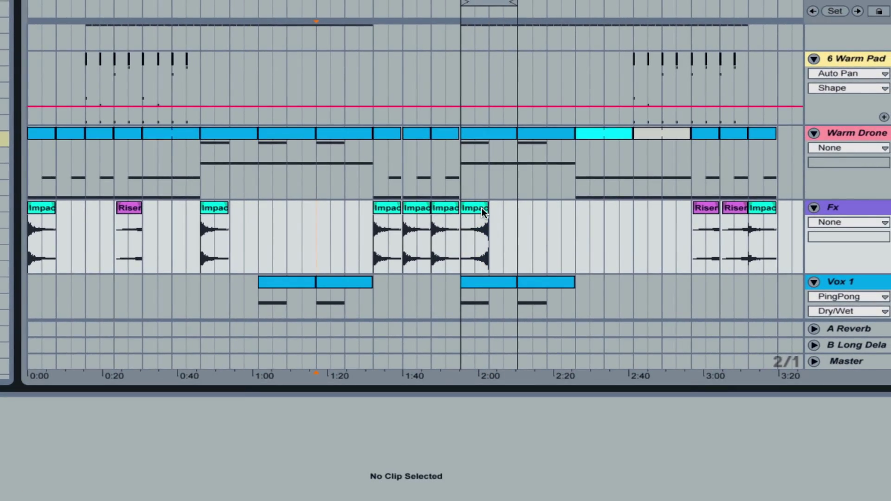
left_click_drag(481, 208, 731, 207)
key("super+z")
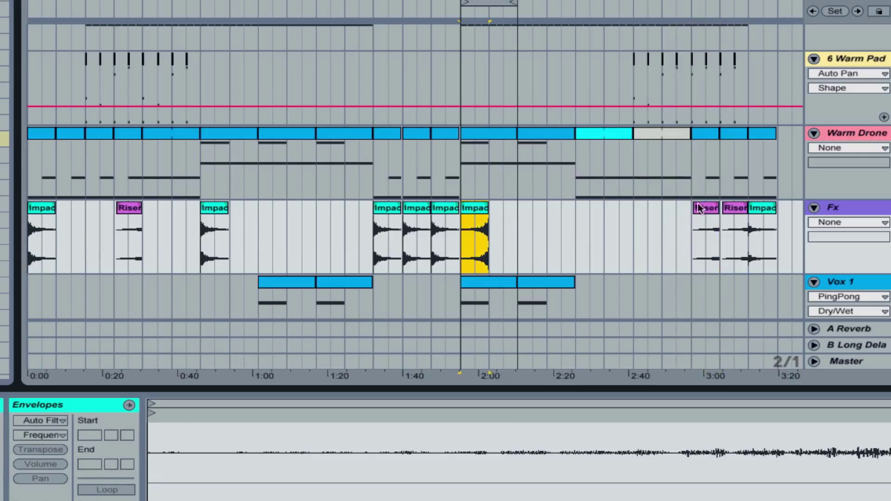
Step: Select the Impact clip at 1:32 and drag in the arrangement
left_click(379, 209)
left_click_drag(846, 300, 728, 226)
scroll(366, 243, "down", 1)
scroll(367, 241, "down", 4)
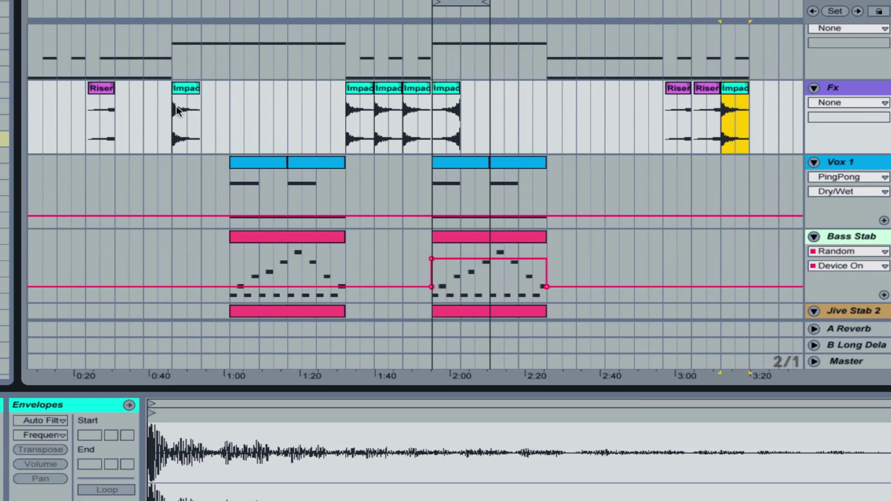
Step: Raise the Clip Gain of the Riser at 0:20 and copy it to about 3:00
left_click(98, 89)
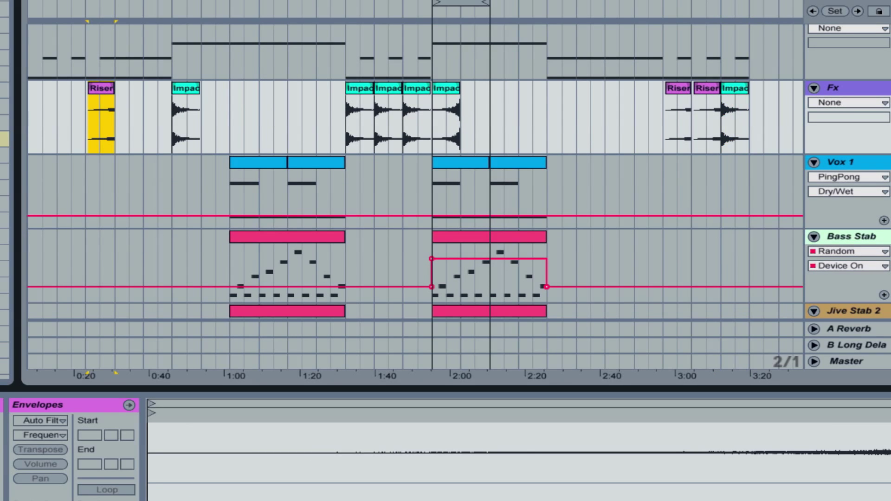
left_click_drag(1, 492, 1, 464)
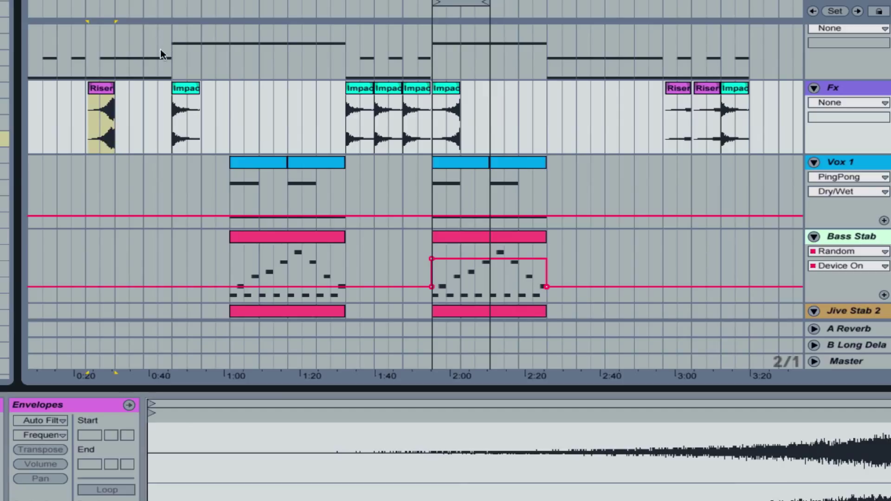
left_click_drag(104, 88, 708, 96)
scroll(700, 124, "down", 2)
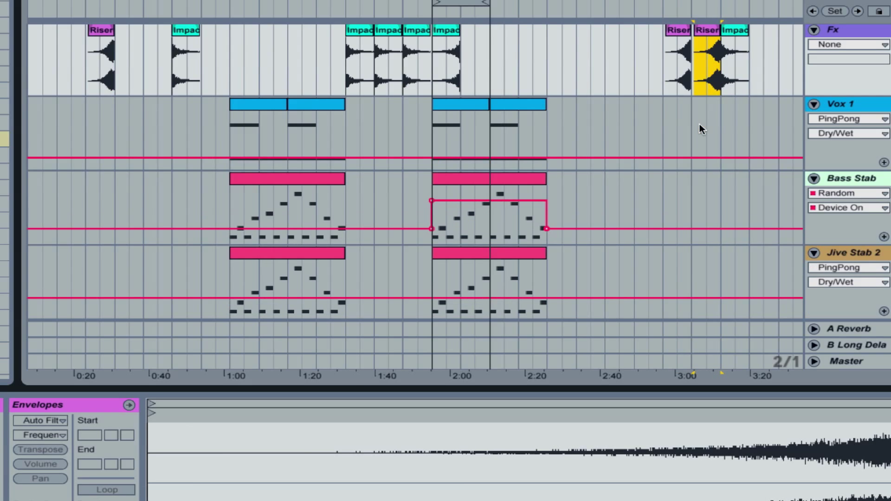
scroll(701, 124, "up", 6)
scroll(700, 124, "up", 8)
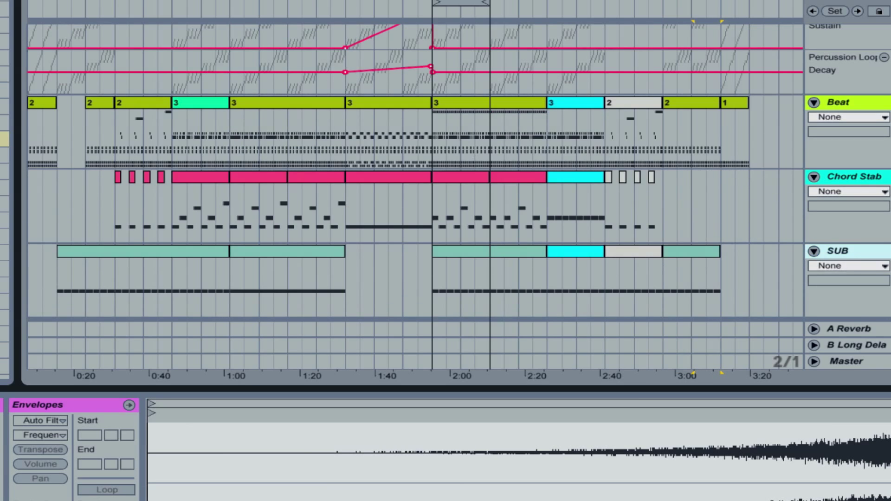
left_click_drag(413, 2, 412, 24)
Step: Fold Chord Stab, SUB, 6 Warm Pad, Warm Drone and Fx, and copy a Riser to bar 29
scroll(376, 150, "down", 10)
scroll(376, 150, "up", 1)
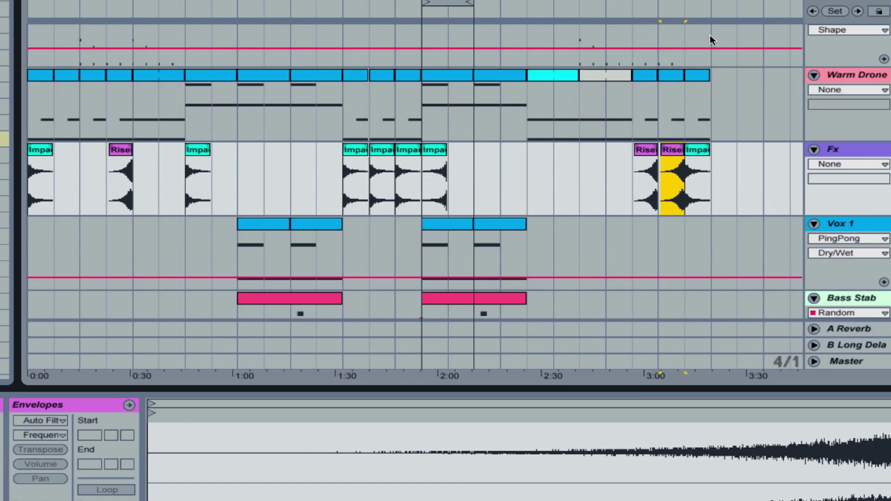
scroll(817, 93, "up", 8)
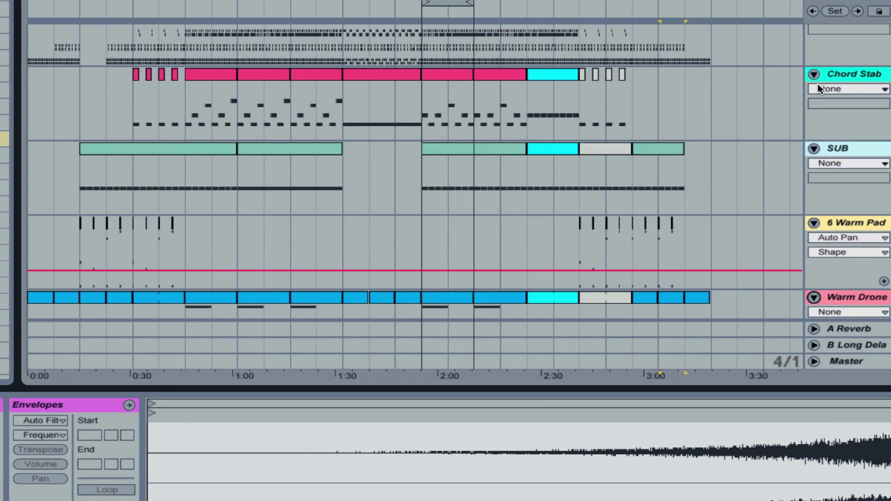
left_click(815, 108)
left_click(814, 125)
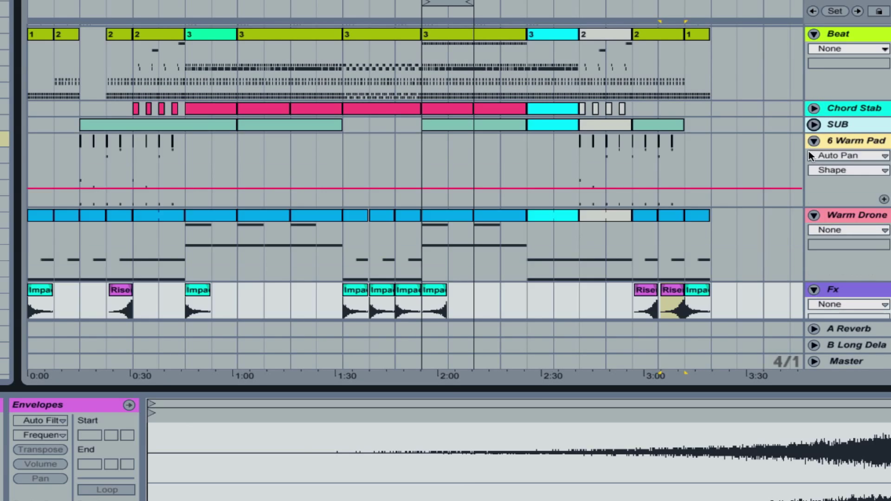
left_click(814, 140)
left_click(813, 158)
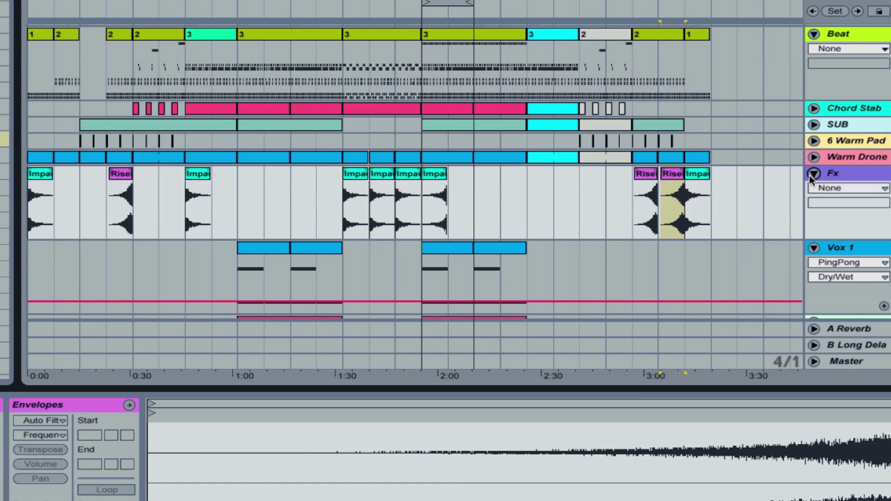
left_click(811, 174)
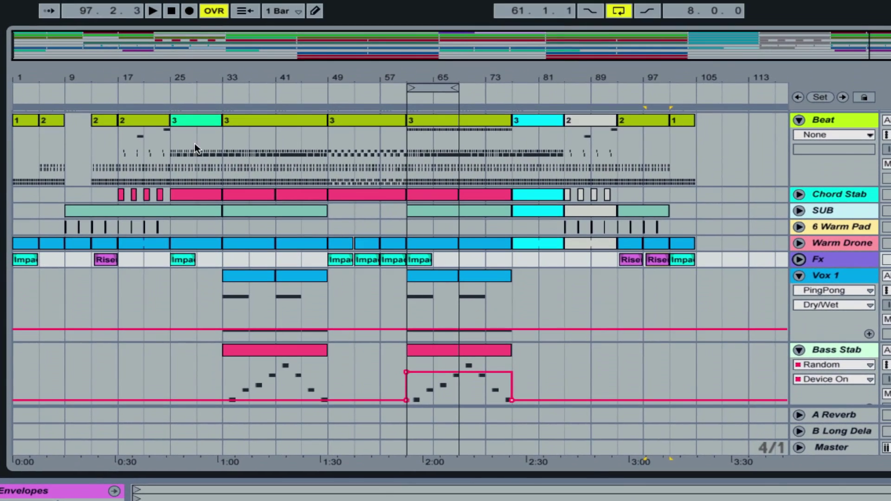
left_click_drag(109, 261, 501, 261)
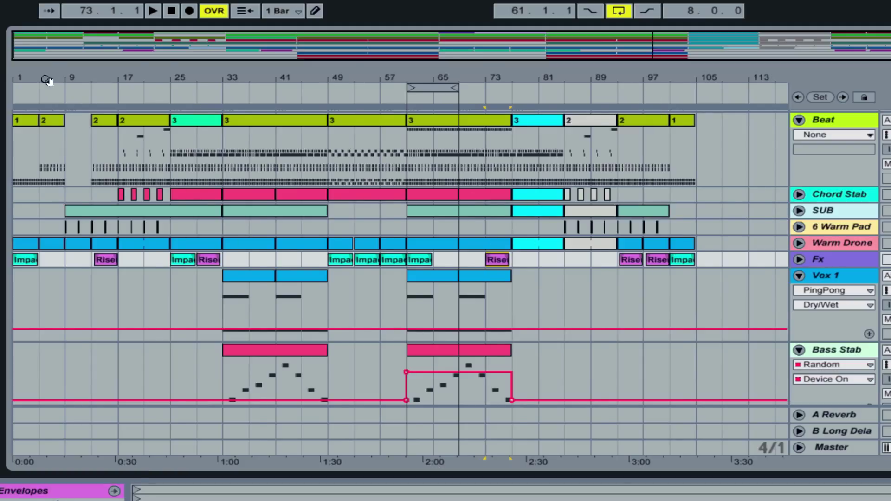
left_click_drag(474, 54, 455, 54)
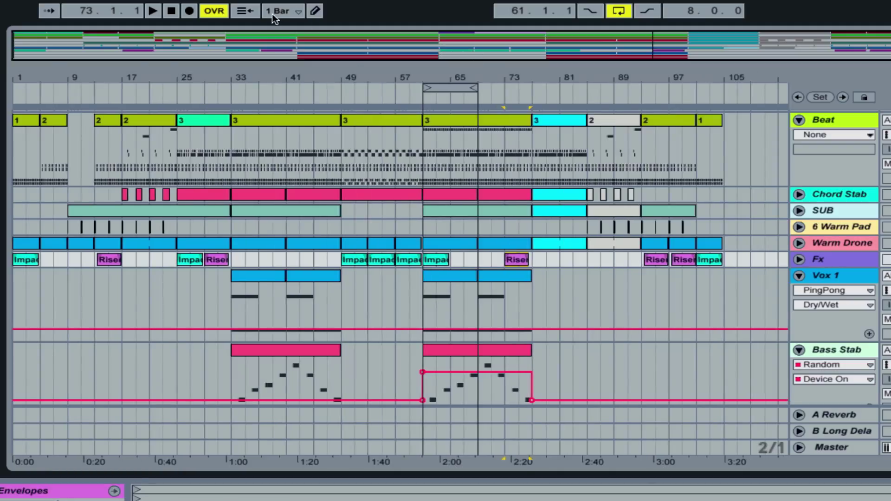